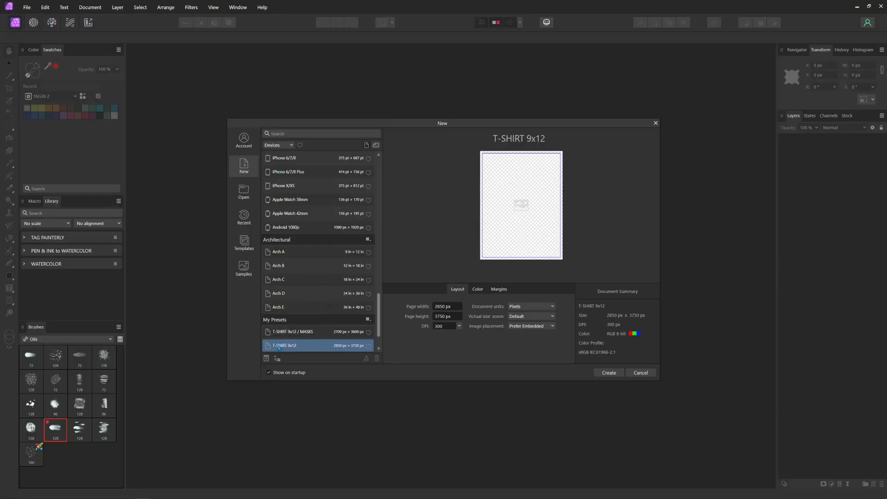
- Create a new document from the T-SHIRT 9x12 / MASKS preset after checking the margins of the T-SHIRT 9x12 preset
{"action": "scroll", "coordinate": [283, 333], "scroll_direction": "down", "scroll_amount": 1}
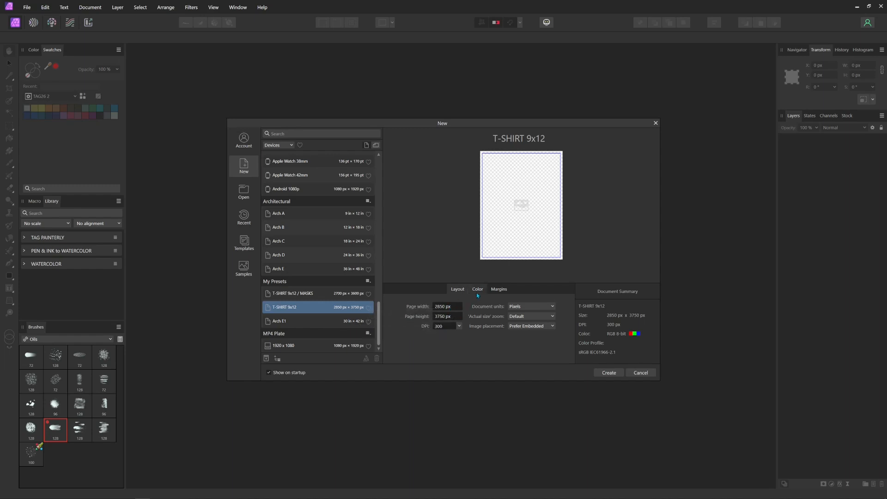
{"action": "left_click", "coordinate": [502, 289]}
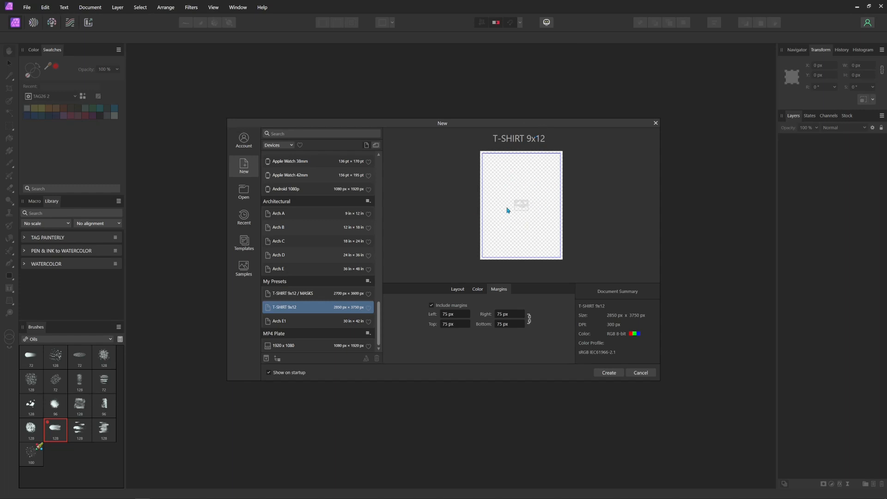
{"action": "left_click", "coordinate": [295, 294]}
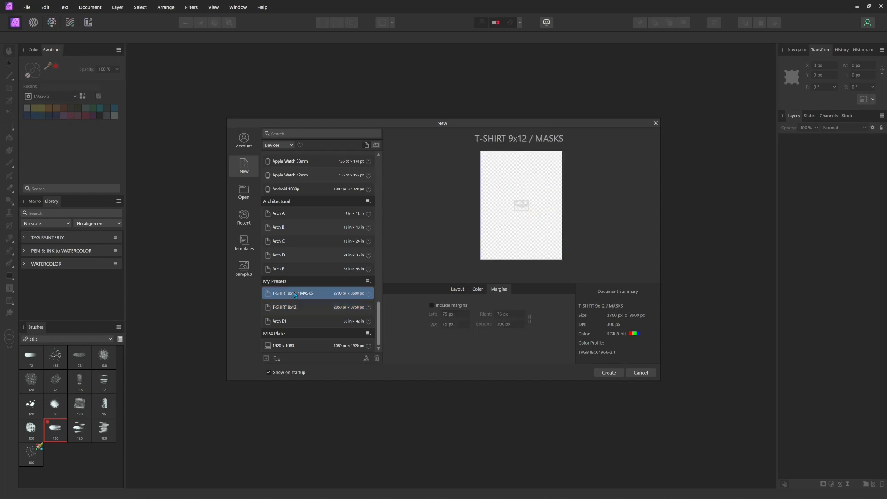
{"action": "left_click", "coordinate": [613, 373]}
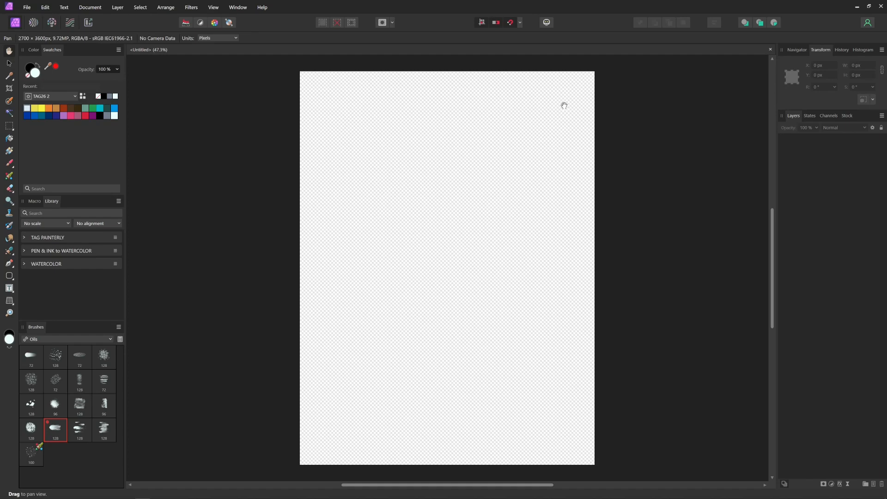
- Draw a black-filled rounded rectangle covering the whole 2700 × 3600 px page and reduce its corner radius to 20%
{"action": "left_click", "coordinate": [8, 277]}
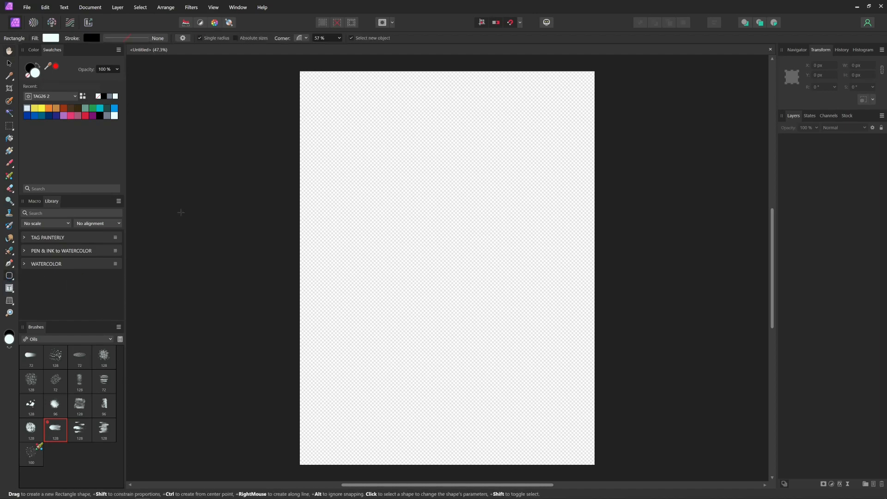
{"action": "left_click", "coordinate": [39, 67]}
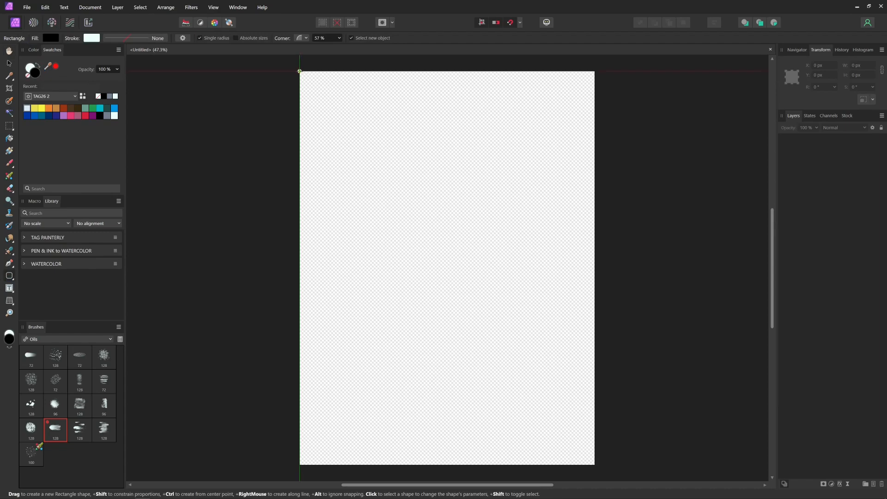
{"action": "left_click_drag", "start_coordinate": [299, 73], "coordinate": [595, 465]}
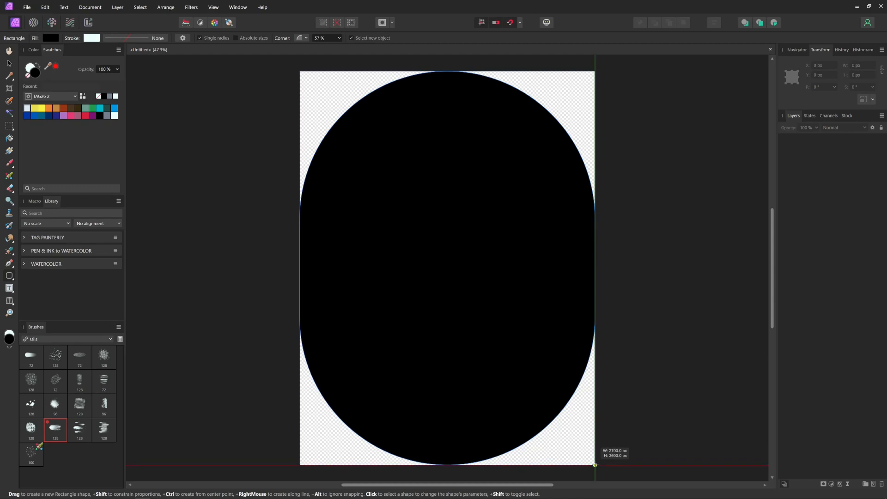
{"action": "left_click_drag", "start_coordinate": [595, 465], "coordinate": [596, 465]}
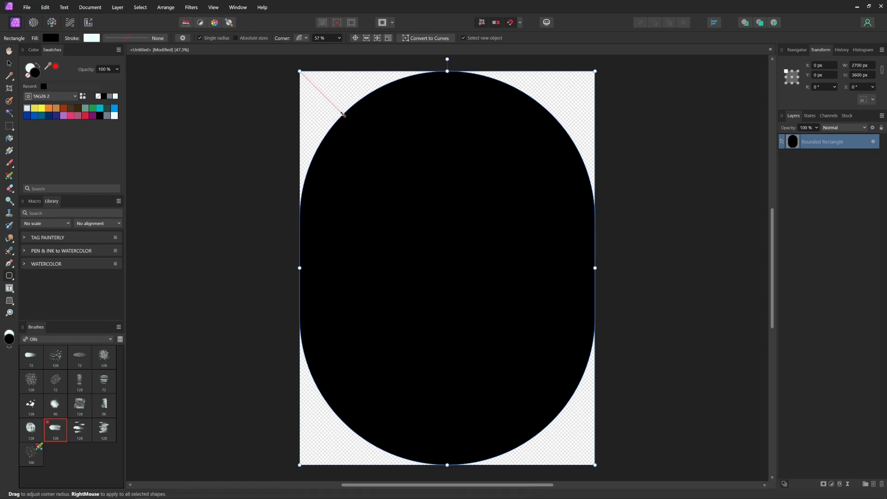
{"action": "left_click_drag", "start_coordinate": [343, 114], "coordinate": [316, 86]}
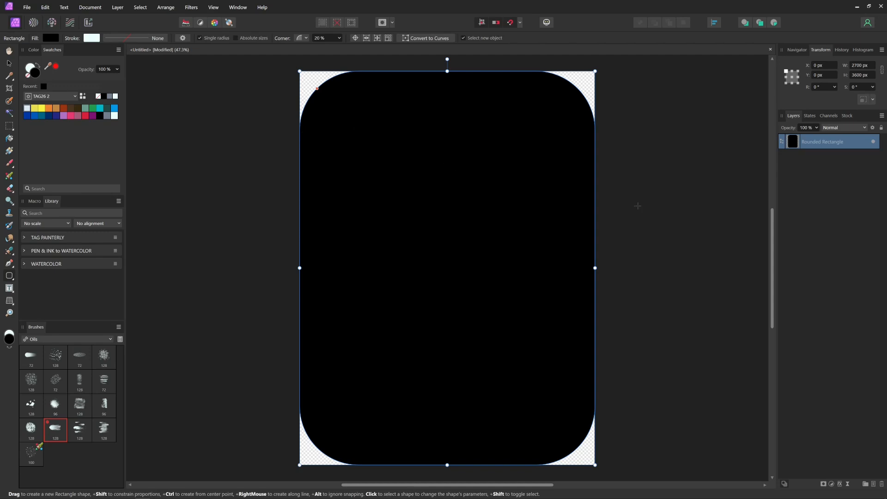
{"action": "left_click", "coordinate": [704, 201]}
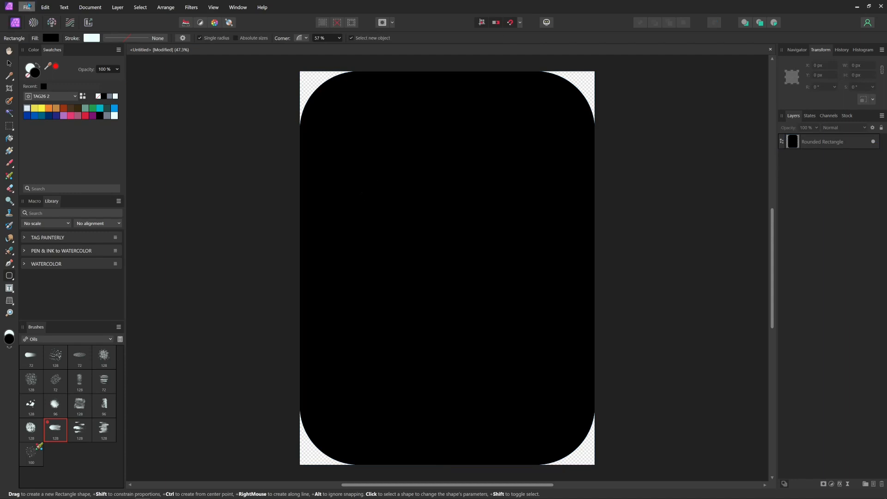
- Export the rounded rectangle mask as a 2700 × 3600 px PNG, proceeding to the file naming stage in the CLIPPING MASKS folder
{"action": "left_click", "coordinate": [27, 7]}
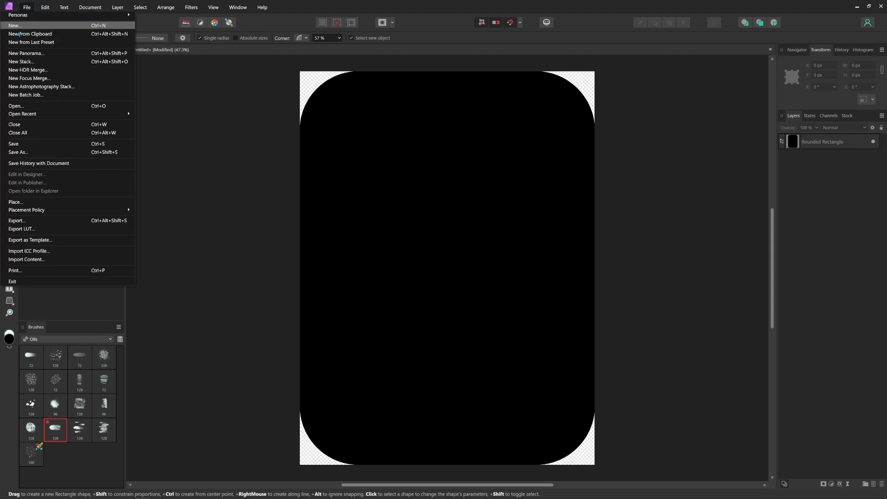
{"action": "left_click", "coordinate": [16, 220]}
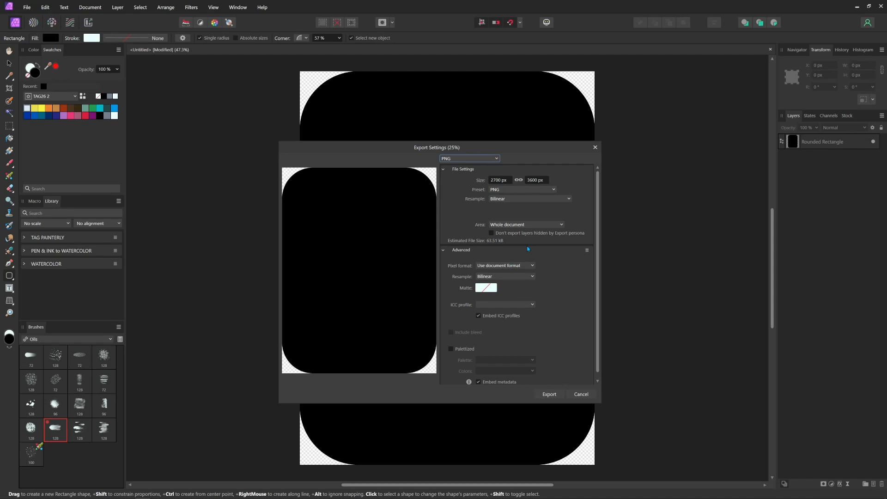
{"action": "left_click", "coordinate": [549, 394]}
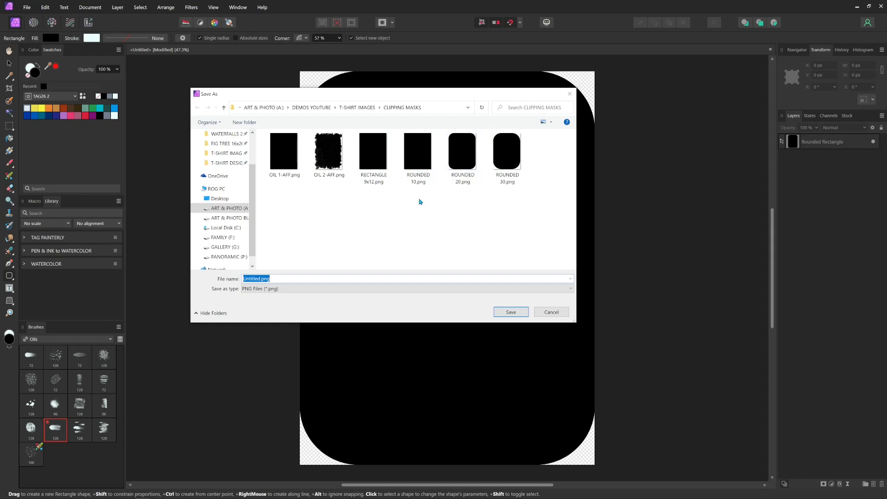
{"action": "mouse_move", "coordinate": [409, 177]}
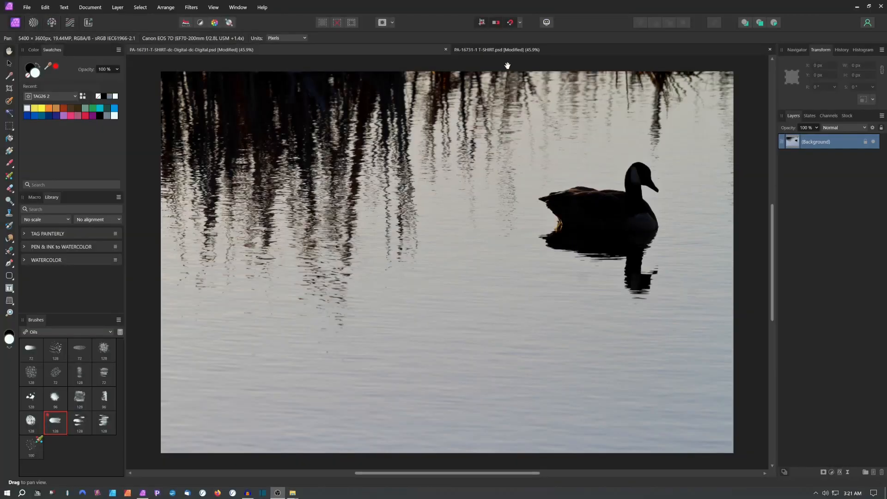
- Examine the goose cutout in PA-16731-1 T-SHIRT.psd up close by showing and hiding the red Layer 2 beneath it
{"action": "left_click", "coordinate": [512, 48]}
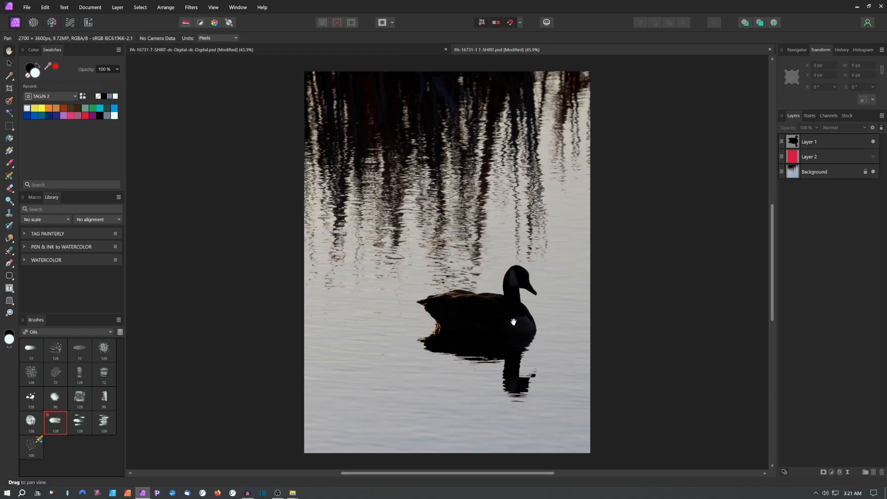
{"action": "left_click", "coordinate": [874, 157]}
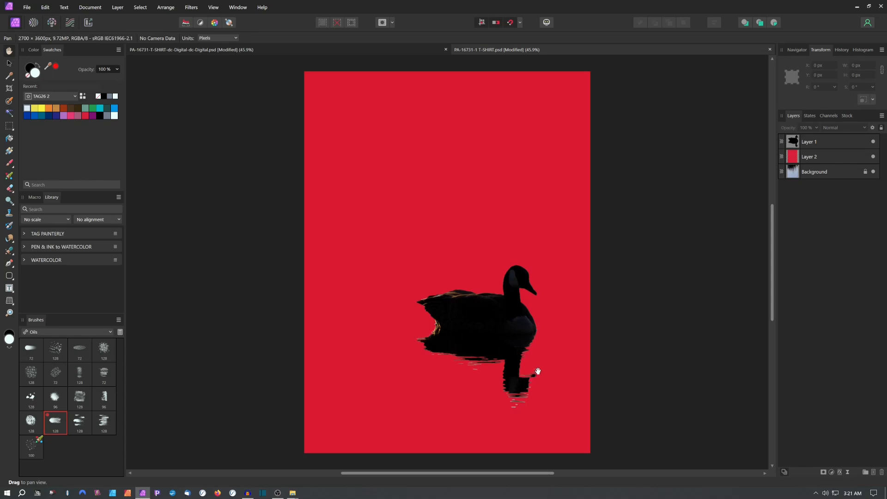
{"action": "scroll", "coordinate": [538, 393], "scroll_direction": "up", "scroll_amount": 2}
{"action": "scroll", "coordinate": [538, 394], "scroll_direction": "up", "scroll_amount": 1}
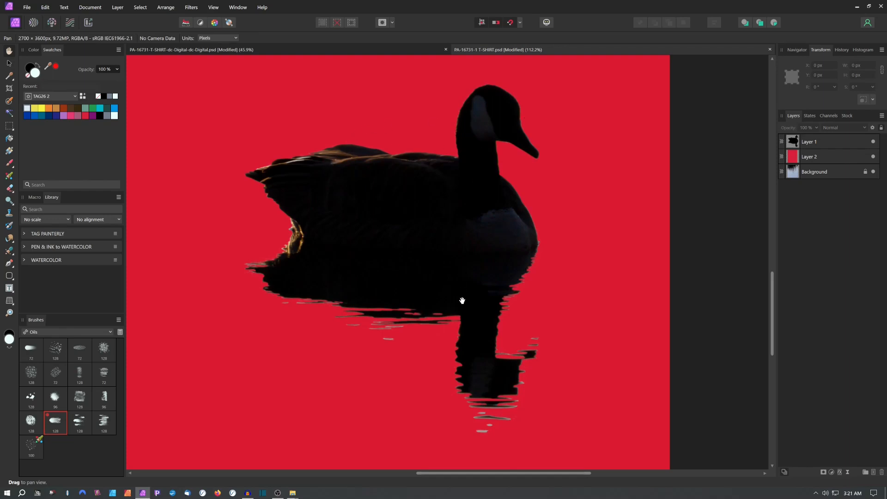
{"action": "left_click", "coordinate": [873, 158]}
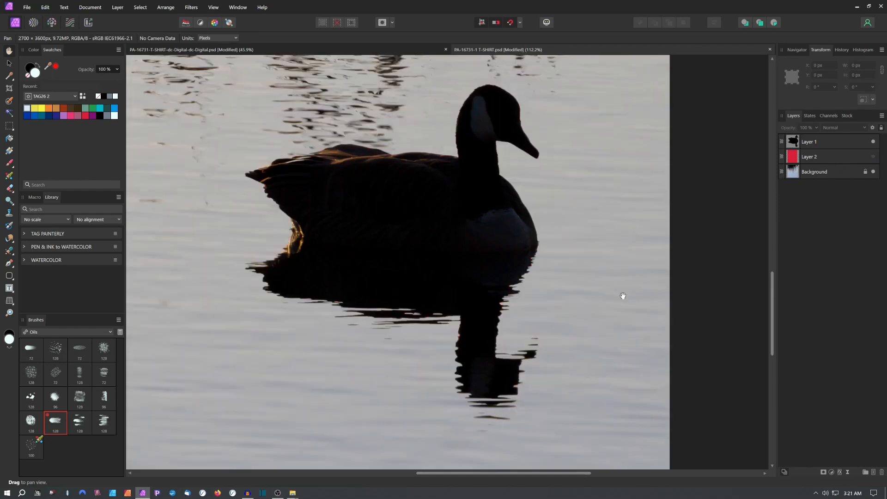
{"action": "key", "text": "ctrl+0"}
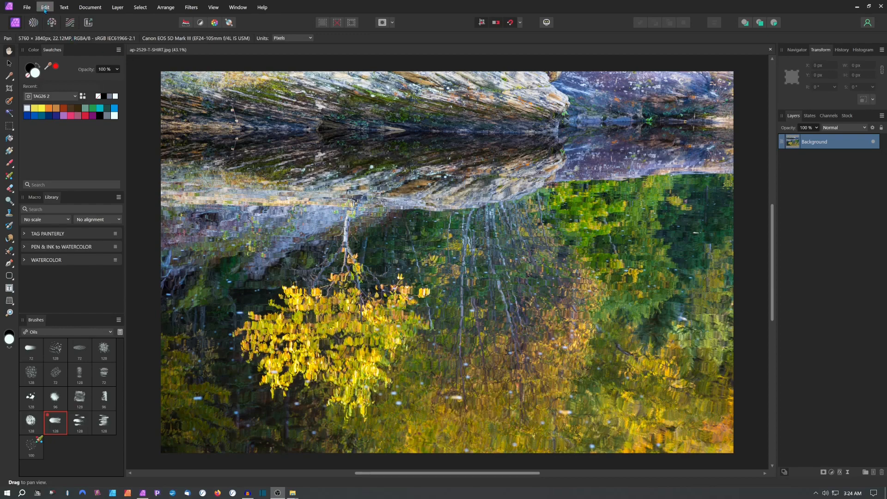
- Resize the ap-2529-T-SHIRT.jpg document proportionally to a height of 3600 px
{"action": "left_click", "coordinate": [91, 8]}
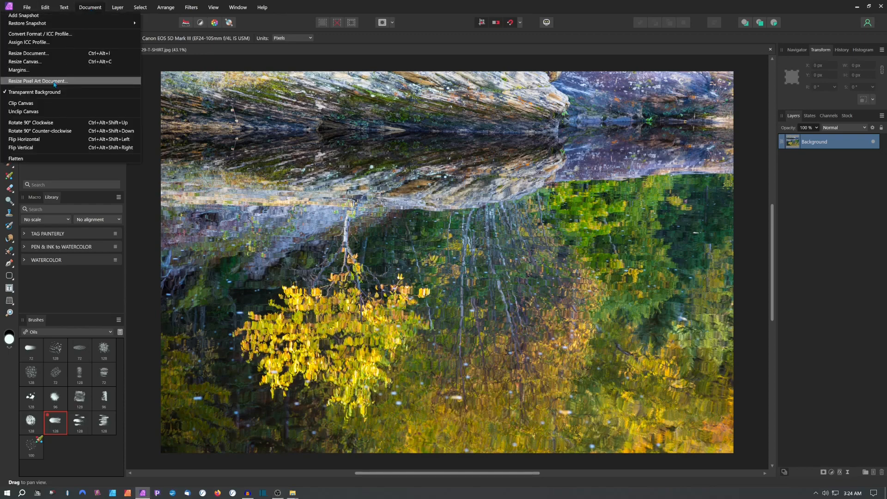
{"action": "left_click", "coordinate": [46, 53]}
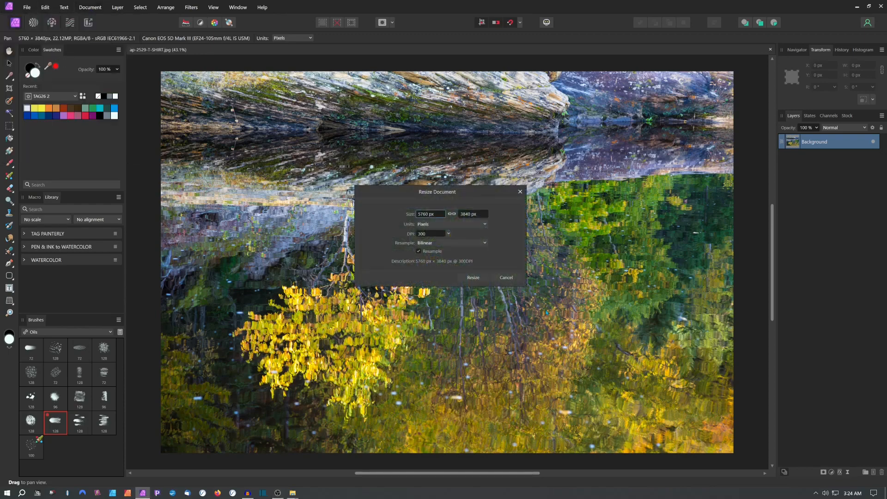
{"action": "left_click", "coordinate": [461, 215]}
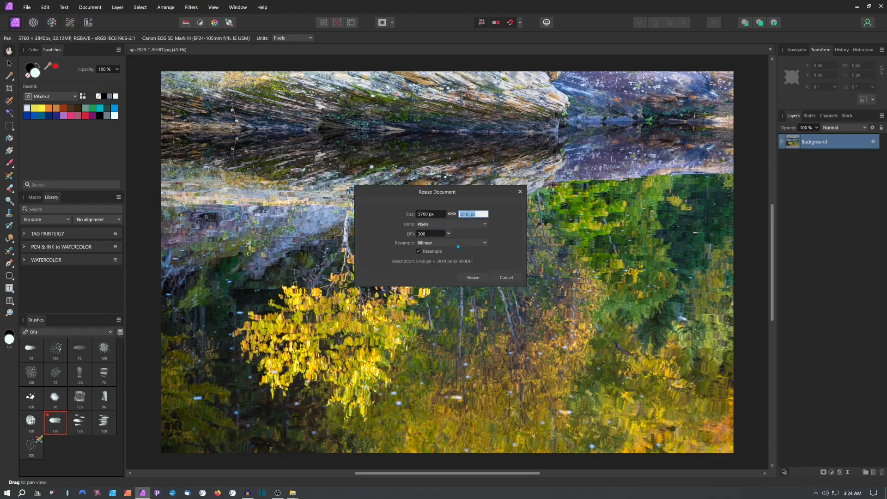
{"action": "type", "text": "3600"}
{"action": "left_click", "coordinate": [473, 278]}
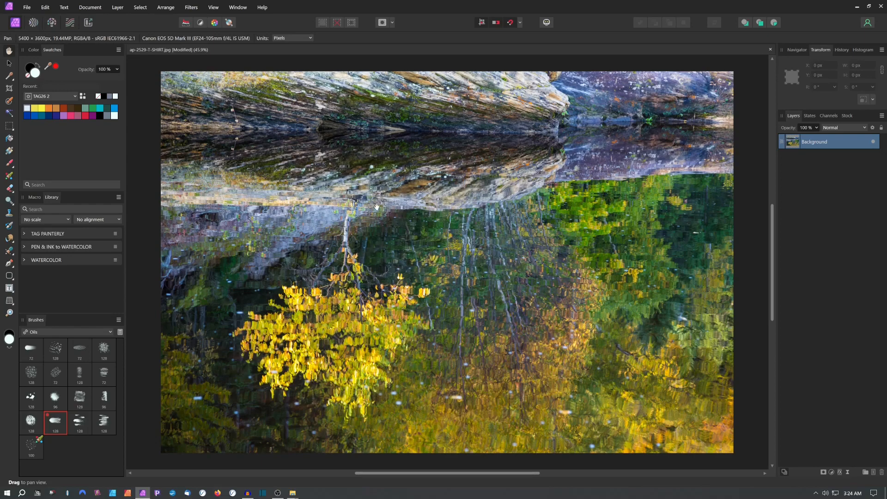
- Crop the photo to 2700 × 3600 px, framing the yellow-leaved tree near the photo's left edge
{"action": "left_click", "coordinate": [9, 88]}
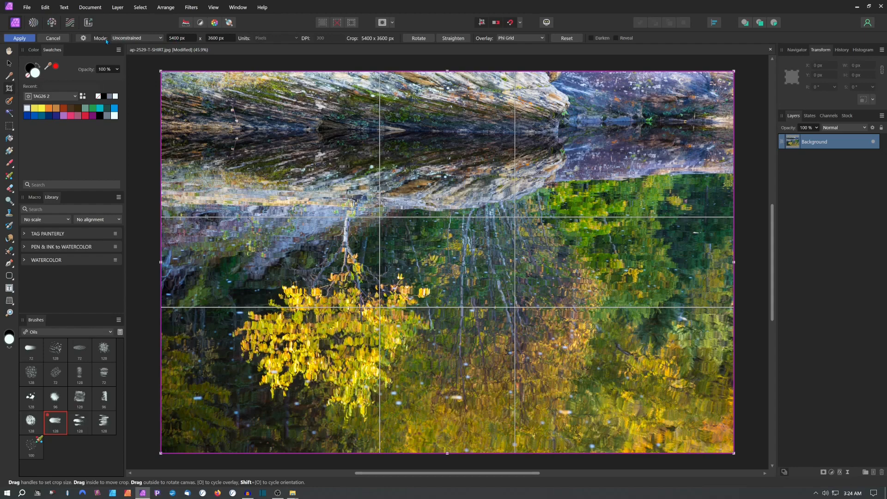
{"action": "left_click", "coordinate": [178, 39]}
{"action": "type", "text": "2700"}
{"action": "key", "text": "Return"}
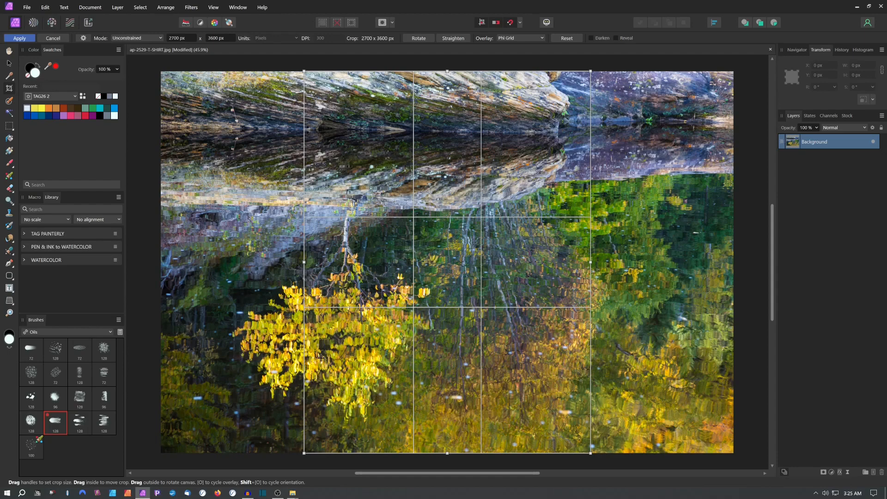
{"action": "left_click_drag", "start_coordinate": [321, 357], "coordinate": [221, 260]}
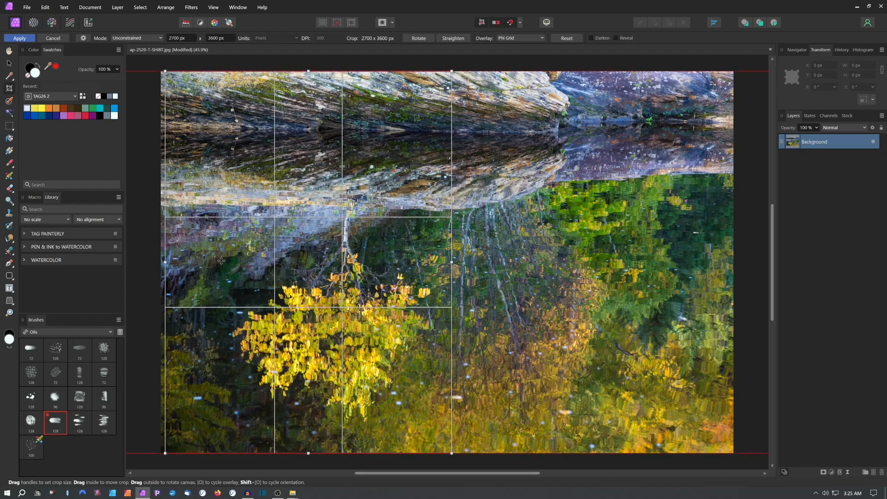
{"action": "left_click_drag", "start_coordinate": [222, 261], "coordinate": [221, 261]}
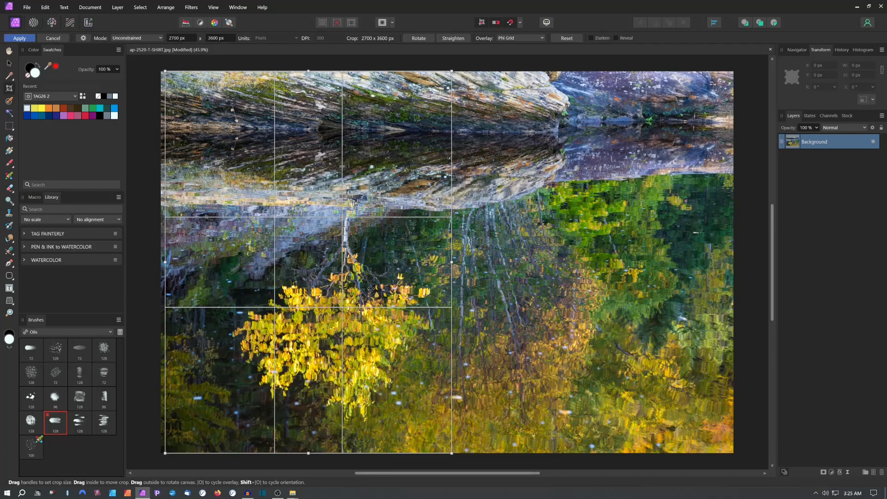
{"action": "key", "text": "Return"}
{"action": "left_click_drag", "start_coordinate": [291, 293], "coordinate": [422, 285]}
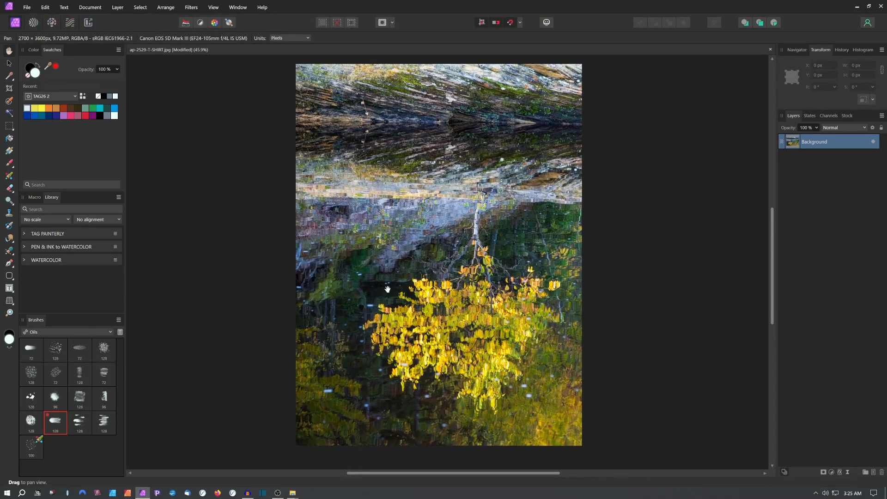
- Check the cropped photo's pixel dimensions and DPI in the document resize settings without changing them
{"action": "left_click", "coordinate": [94, 8]}
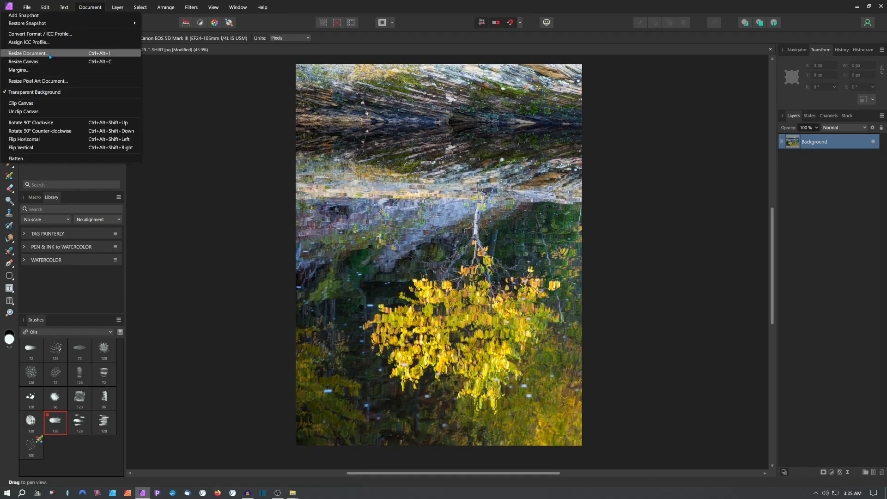
{"action": "left_click", "coordinate": [35, 54]}
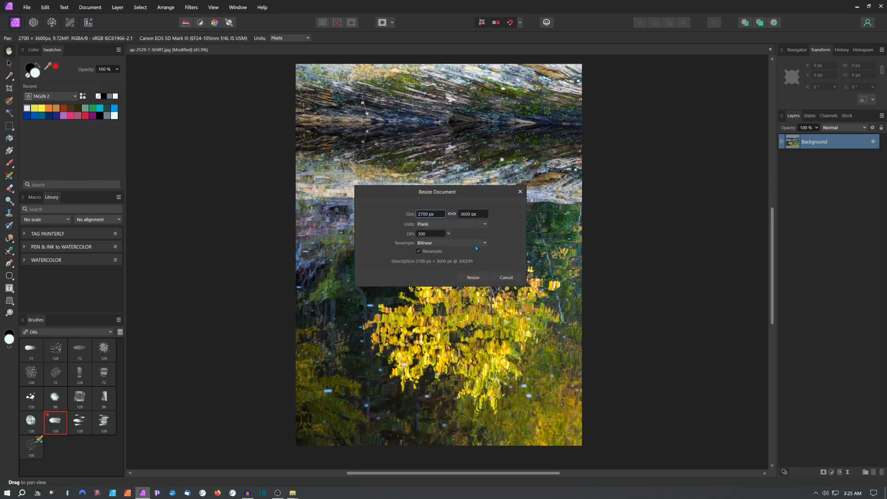
{"action": "left_click", "coordinate": [507, 277]}
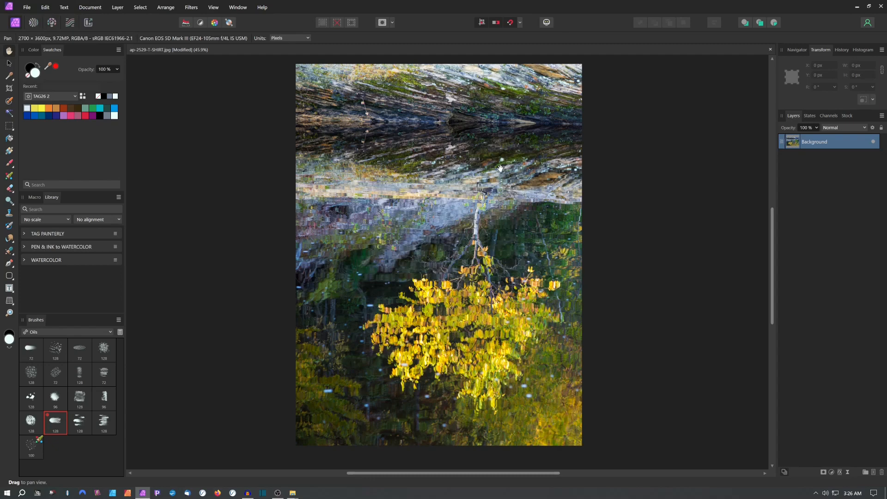
- Export the cropped 2700 × 3600 px photo as a best-quality JPEG named ap-2529-Cropped in the PHOTOS folder
{"action": "left_click", "coordinate": [27, 8]}
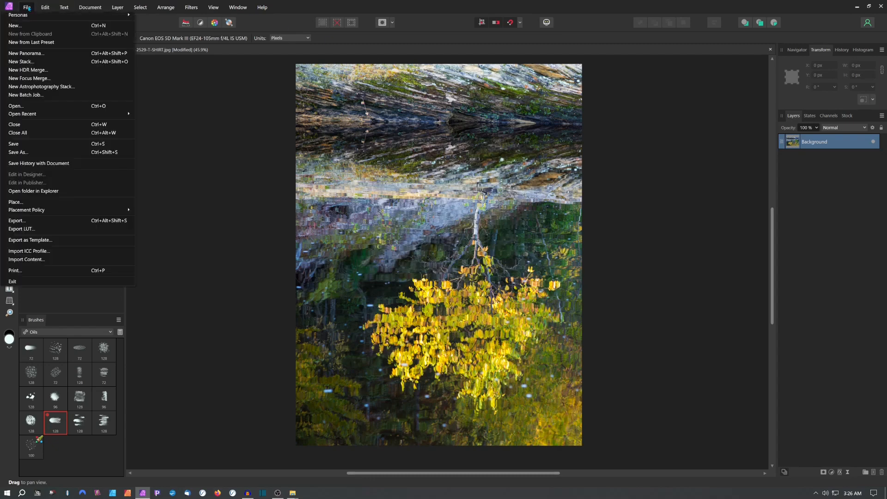
{"action": "left_click", "coordinate": [30, 220]}
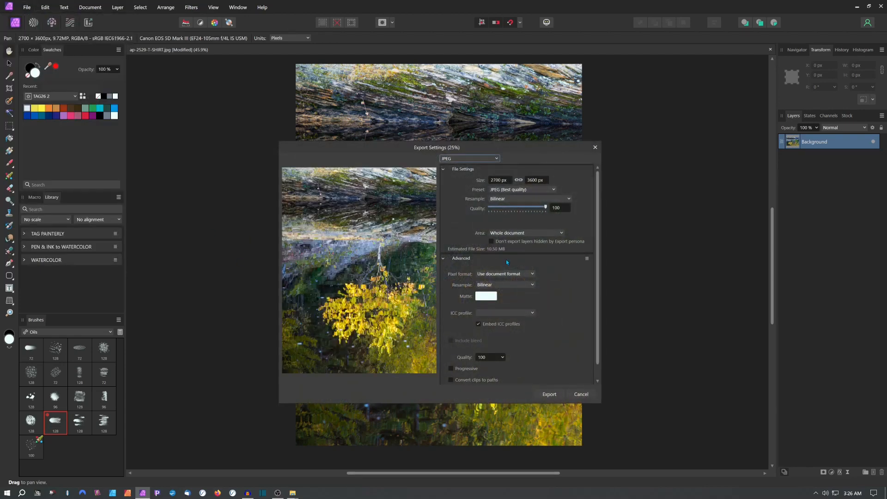
{"action": "left_click", "coordinate": [550, 394]}
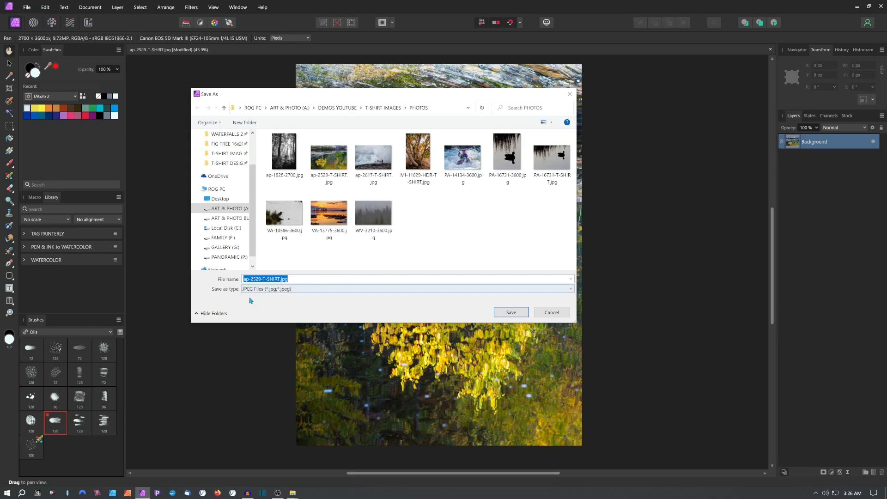
{"action": "left_click", "coordinate": [282, 279]}
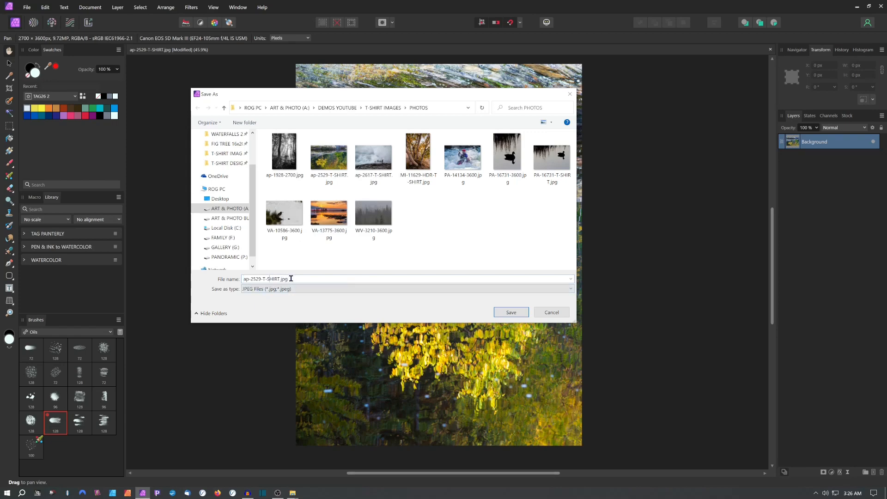
{"action": "left_click_drag", "start_coordinate": [288, 280], "coordinate": [262, 280]}
{"action": "type", "text": "Cropped"}
{"action": "key", "text": "Return"}
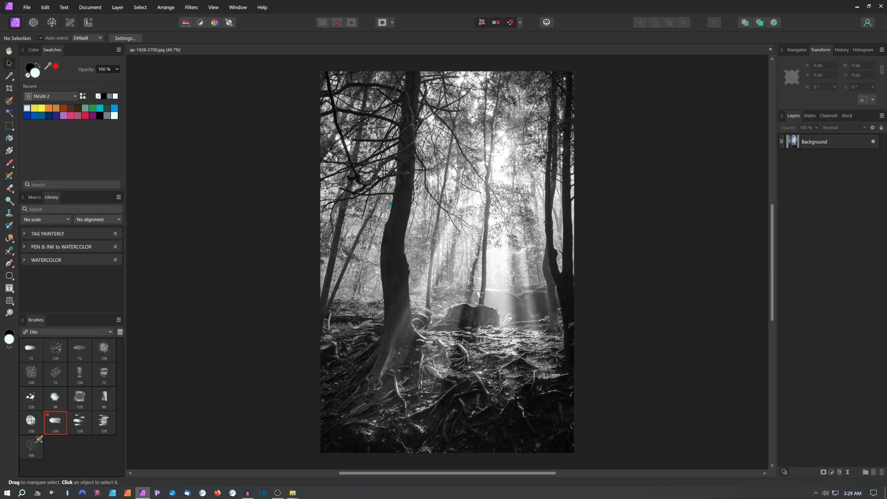
- Check the pixel dimensions and DPI of ap-1928-2700.jpg in the document resize settings without changing them
{"action": "left_click", "coordinate": [90, 10]}
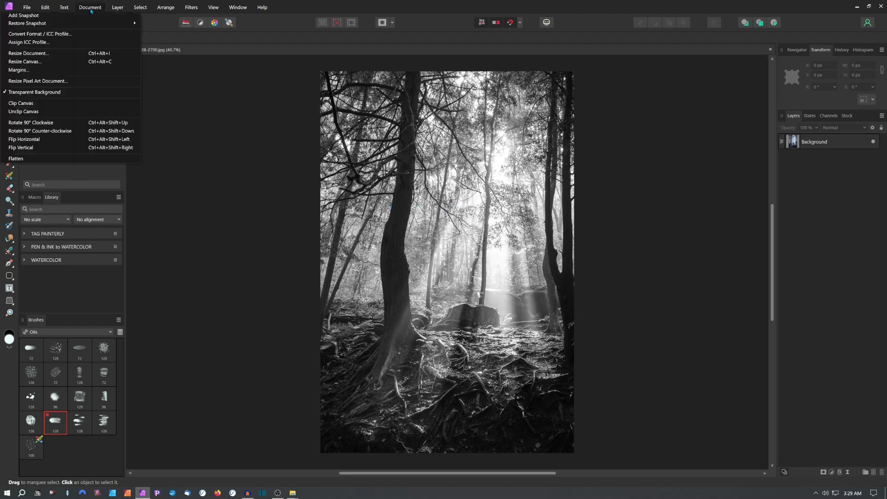
{"action": "left_click", "coordinate": [40, 54]}
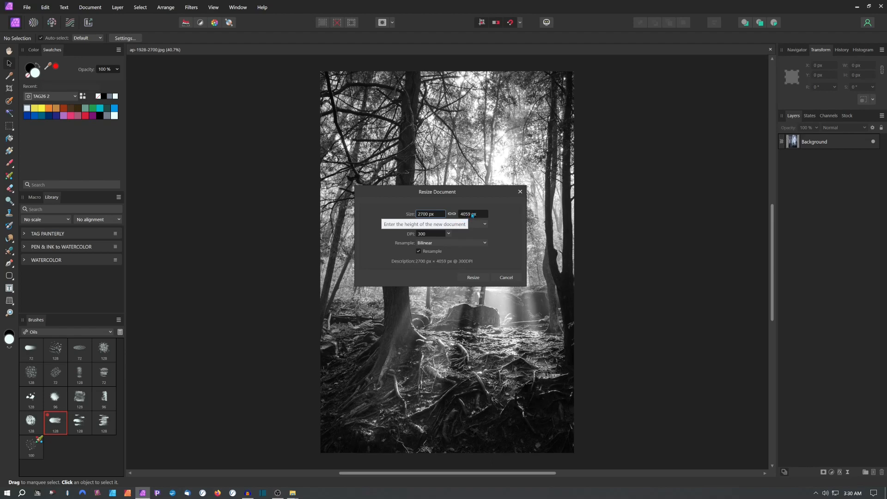
{"action": "left_click", "coordinate": [506, 278]}
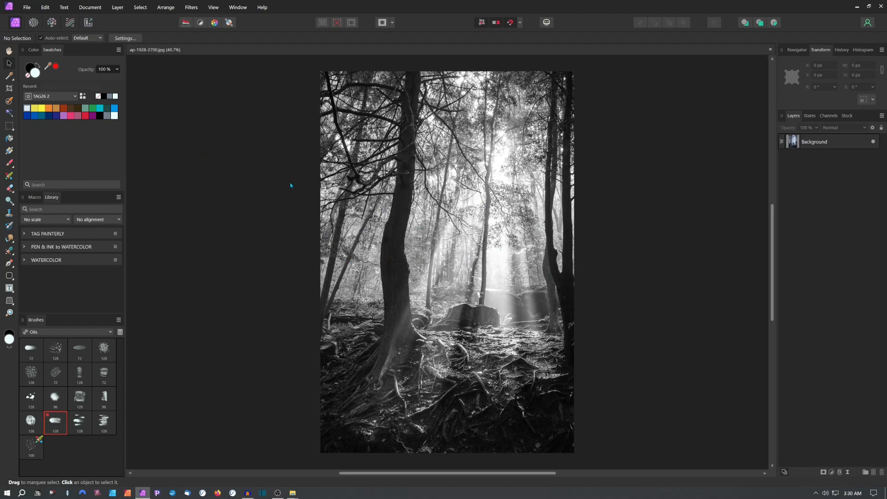
- Set up a crop of the forest photo with a custom ratio of 3 by 4
{"action": "left_click", "coordinate": [9, 88]}
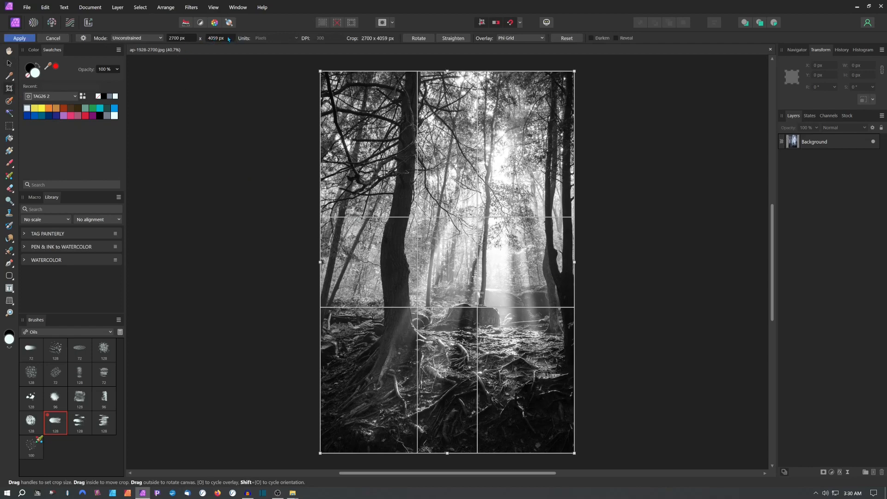
{"action": "left_click", "coordinate": [142, 39]}
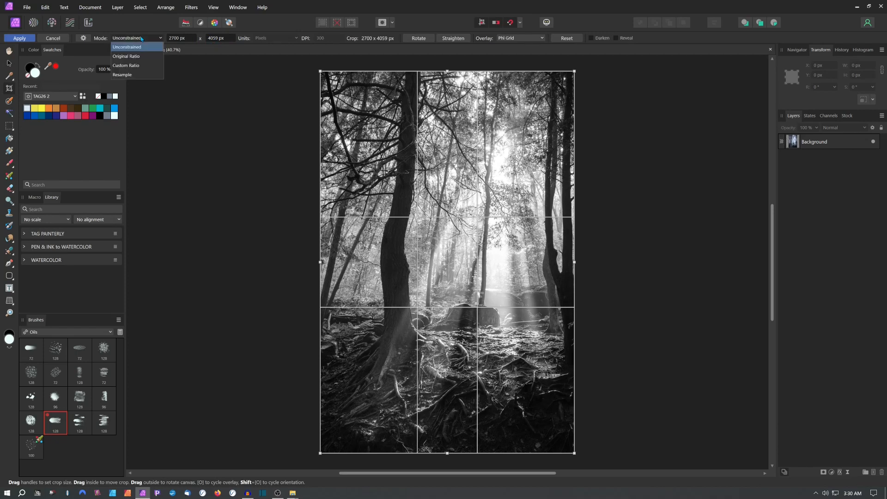
{"action": "left_click", "coordinate": [138, 66]}
{"action": "left_click", "coordinate": [175, 41]}
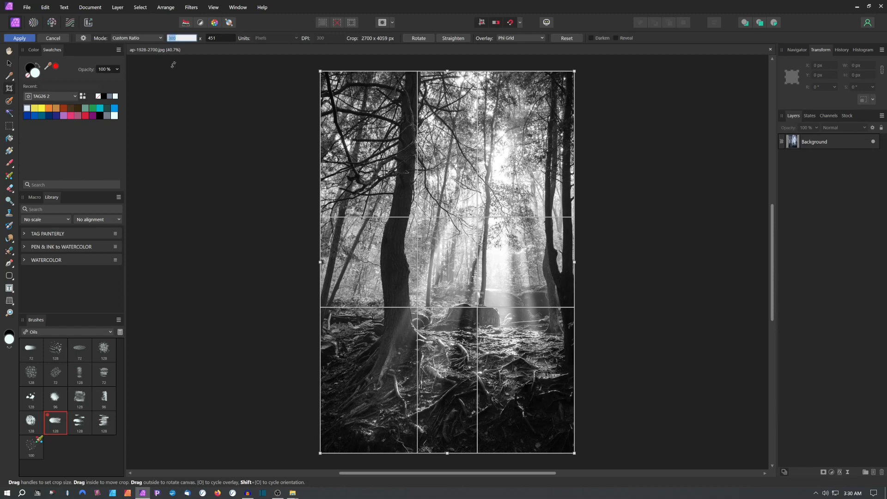
{"action": "type", "text": "3"}
{"action": "key", "text": "Tab"}
{"action": "type", "text": "4"}
{"action": "key", "text": "Return"}
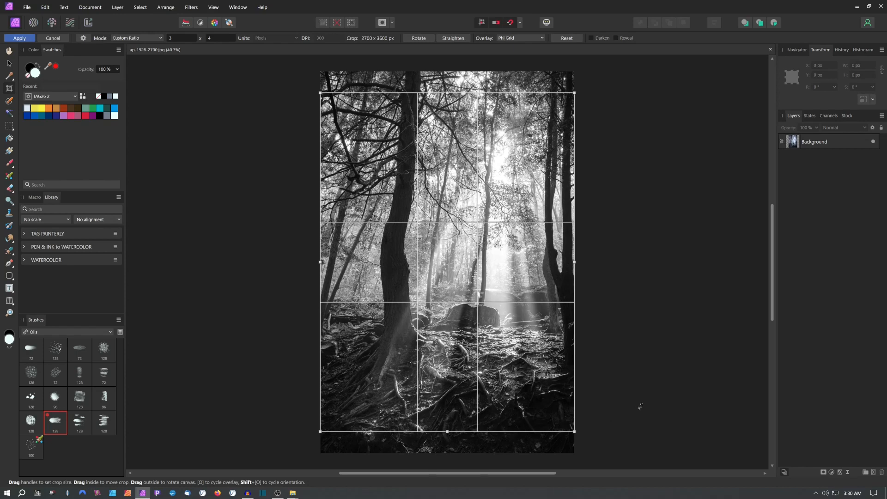
- Nudge the crop frame slightly upward to trim more of the dark forest floor, and apply the 2700 × 3600 px crop
{"action": "key", "text": "Up"}
{"action": "key", "text": "Up"}
{"action": "key", "text": "Up"}
{"action": "key", "text": "Up"}
{"action": "key", "text": "Up"}
{"action": "key", "text": "Up"}
{"action": "key", "text": "Up"}
{"action": "key", "text": "Up"}
{"action": "key", "text": "Up"}
{"action": "key", "text": "Up"}
{"action": "key", "text": "Up"}
{"action": "key", "text": "Up"}
{"action": "key", "text": "Up"}
{"action": "key", "text": "Up"}
{"action": "key", "text": "Up"}
{"action": "key", "text": "Up"}
{"action": "key", "text": "Up"}
{"action": "key", "text": "Up"}
{"action": "key", "text": "Up"}
{"action": "key", "text": "Up"}
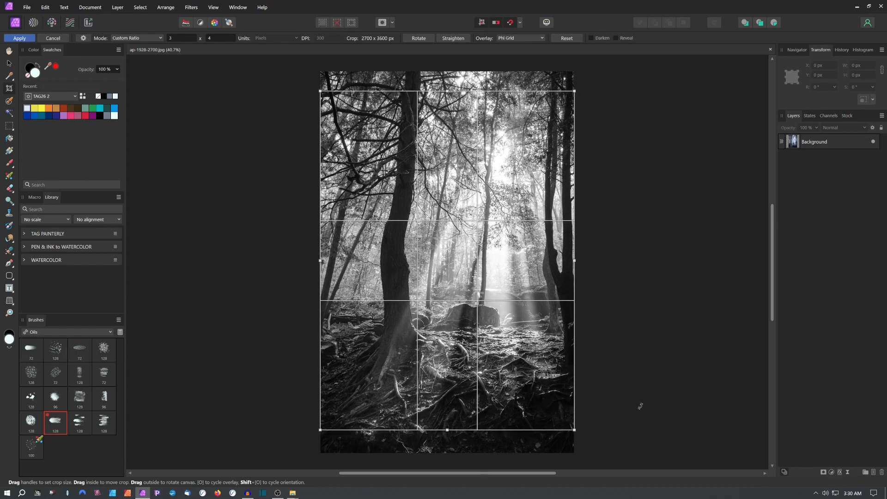
{"action": "key", "text": "Up"}
{"action": "key", "text": "Up"}
{"action": "key", "text": "Up"}
{"action": "key", "text": "Up"}
{"action": "key", "text": "Up"}
{"action": "key", "text": "Up"}
{"action": "key", "text": "Up"}
{"action": "key", "text": "Up"}
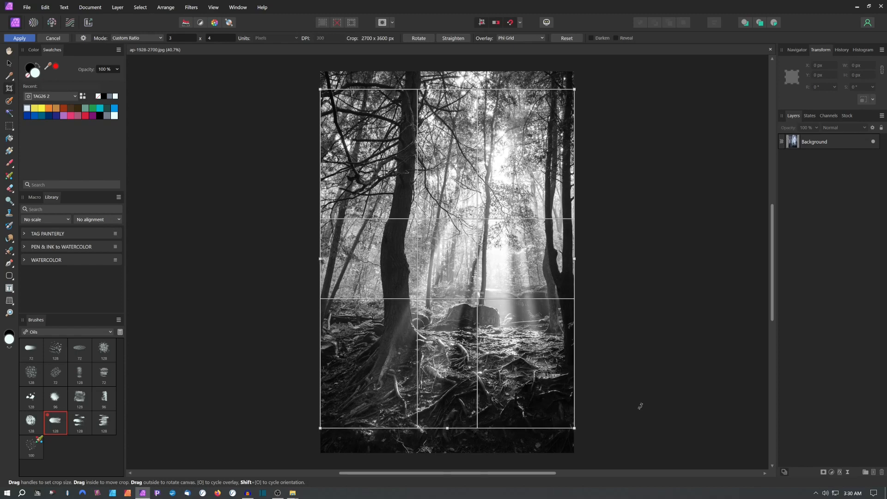
{"action": "key", "text": "Up"}
{"action": "key", "text": "Up"}
{"action": "key", "text": "Up"}
{"action": "key", "text": "Up"}
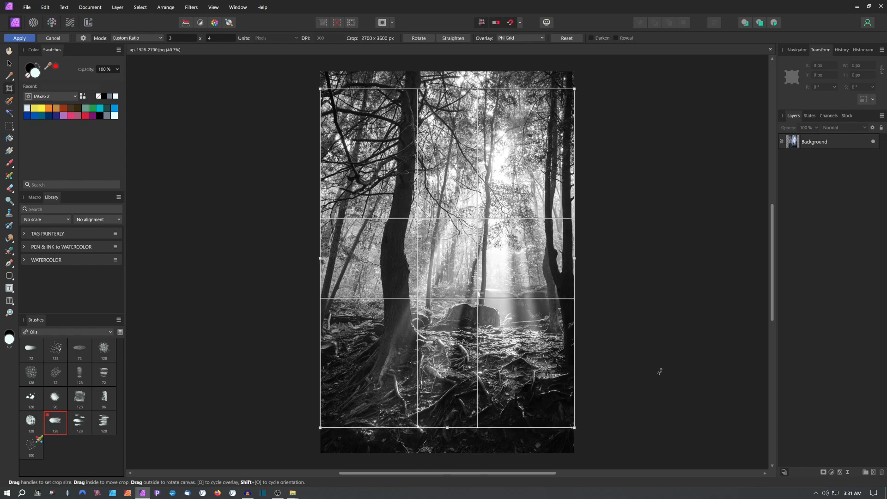
{"action": "key", "text": "Up"}
{"action": "key", "text": "Up"}
{"action": "key", "text": "Up"}
{"action": "key", "text": "Up"}
{"action": "key", "text": "Up"}
{"action": "key", "text": "Up"}
{"action": "key", "text": "Up"}
{"action": "key", "text": "Up"}
{"action": "key", "text": "Up"}
{"action": "key", "text": "Up"}
{"action": "key", "text": "Up"}
{"action": "key", "text": "Up"}
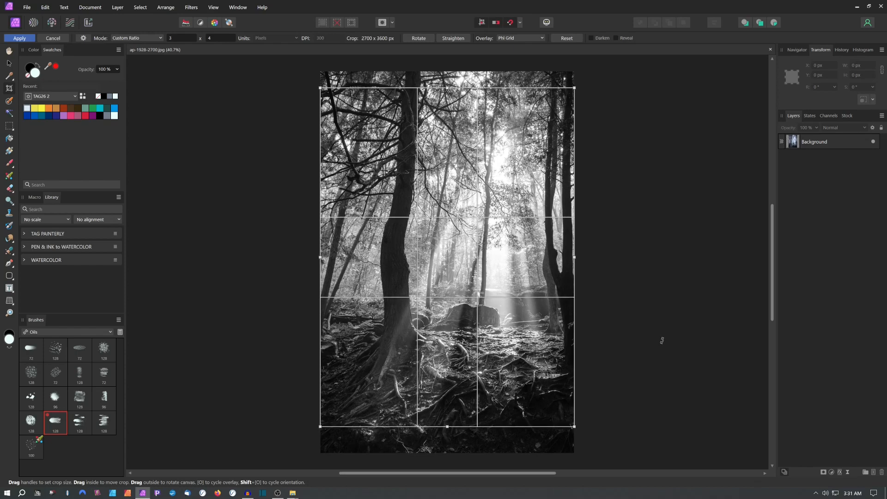
{"action": "key", "text": "Up"}
{"action": "key", "text": "Up"}
{"action": "key", "text": "Up"}
{"action": "key", "text": "Up"}
{"action": "key", "text": "Up"}
{"action": "key", "text": "Up"}
{"action": "key", "text": "Up"}
{"action": "key", "text": "Up"}
{"action": "key", "text": "Up"}
{"action": "key", "text": "Up"}
{"action": "key", "text": "Up"}
{"action": "key", "text": "Up"}
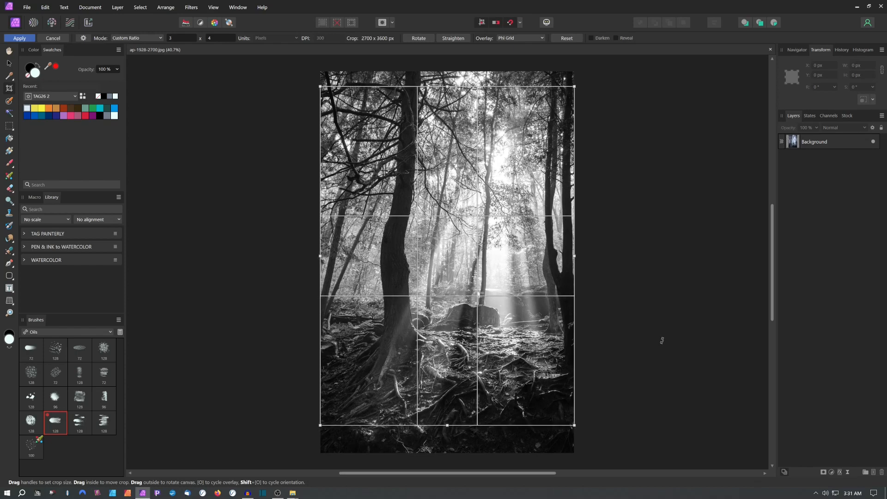
{"action": "key", "text": "Up"}
{"action": "key", "text": "Up"}
{"action": "key", "text": "Up"}
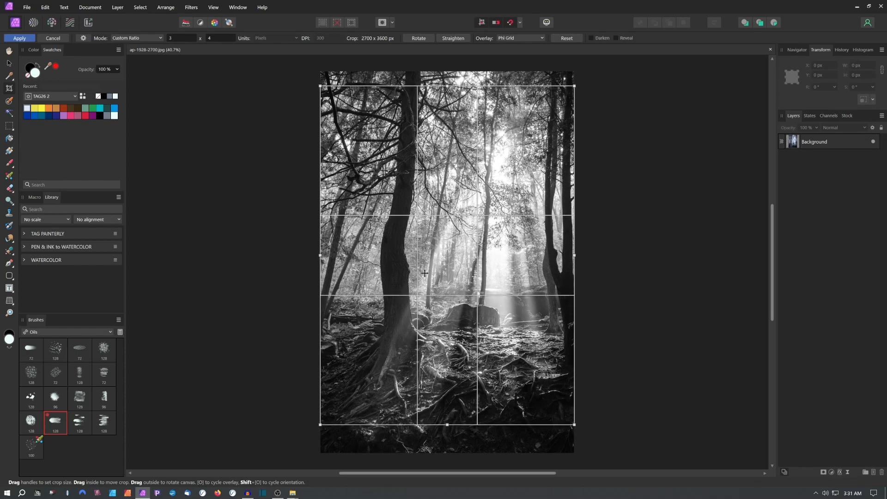
{"action": "key", "text": "h"}
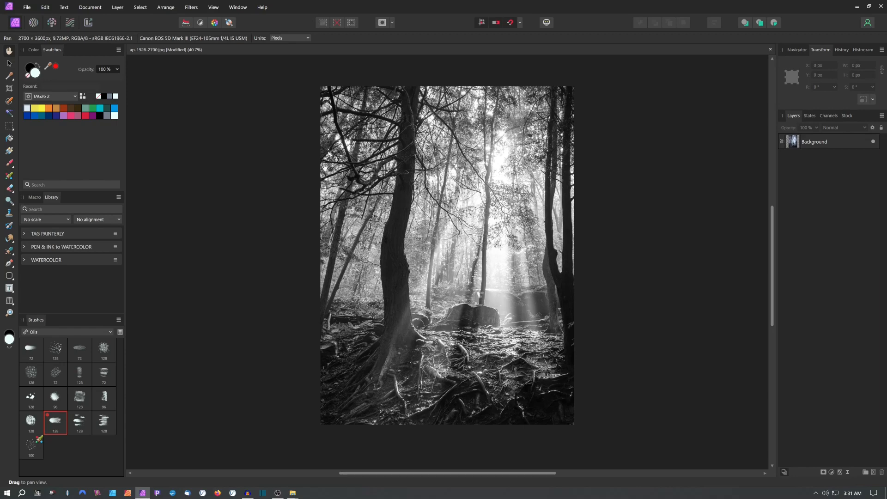
- Export the cropped forest photo as a best-quality JPEG named ap-1928-Cropped in the PHOTOS folder
{"action": "left_click", "coordinate": [27, 7]}
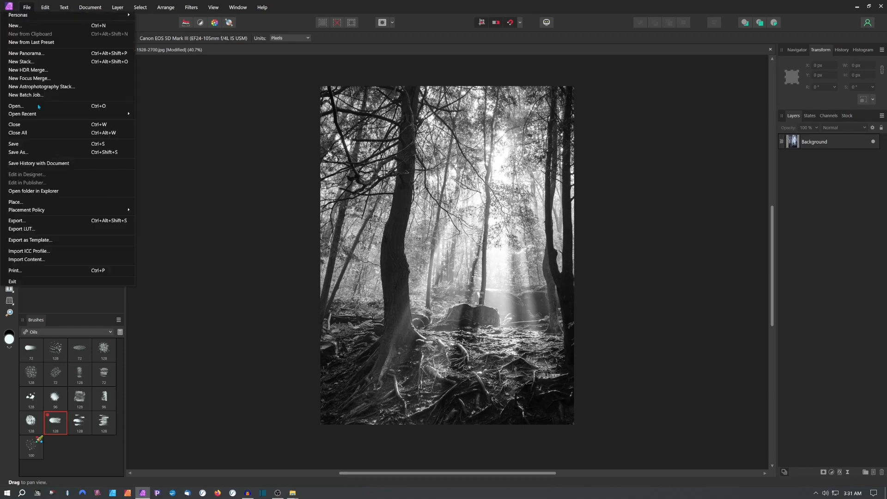
{"action": "left_click", "coordinate": [16, 221]}
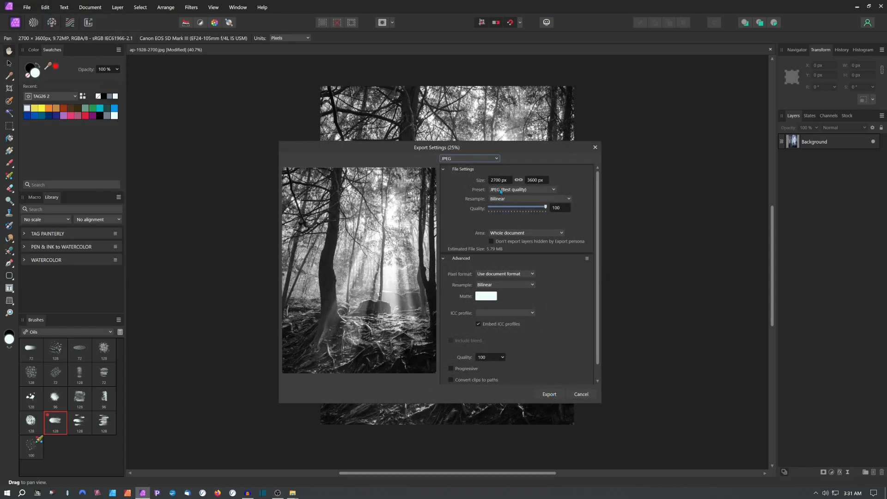
{"action": "left_click", "coordinate": [553, 396]}
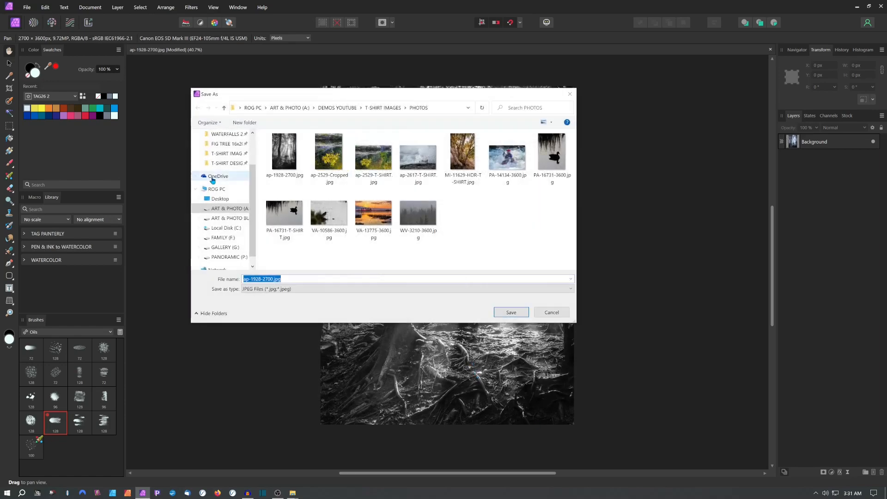
{"action": "left_click", "coordinate": [263, 279]}
{"action": "left_click_drag", "start_coordinate": [263, 279], "coordinate": [282, 280]}
{"action": "type", "text": "Cropped"}
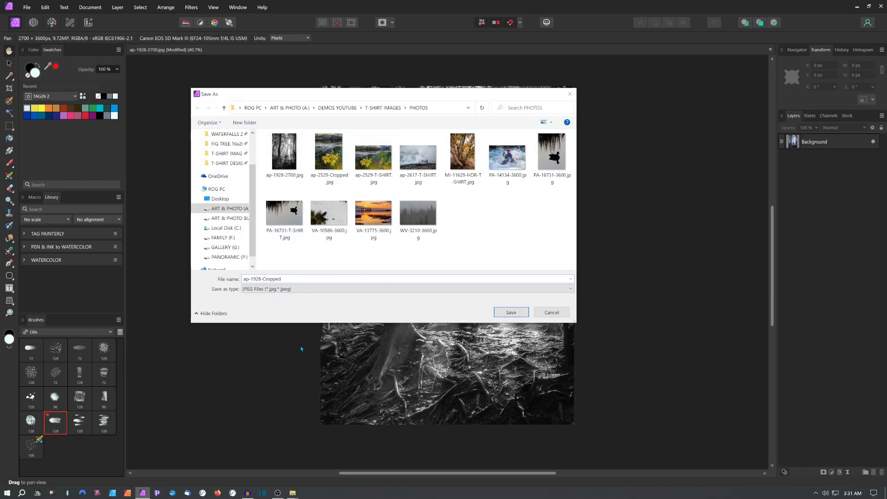
{"action": "left_click", "coordinate": [511, 312]}
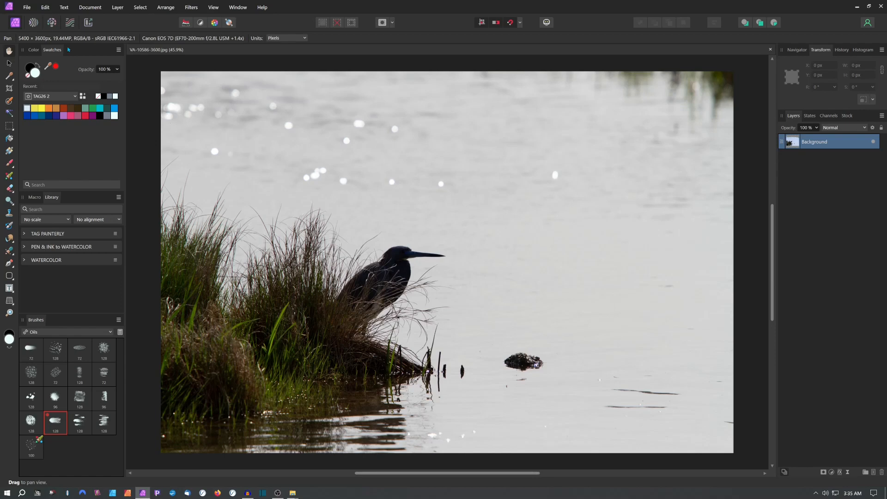
- Crop VA-10586-3600.jpg to 2700 × 3600 px at a 3 by 4 ratio, framing the heron and the grasses beside it
{"action": "key", "text": "c"}
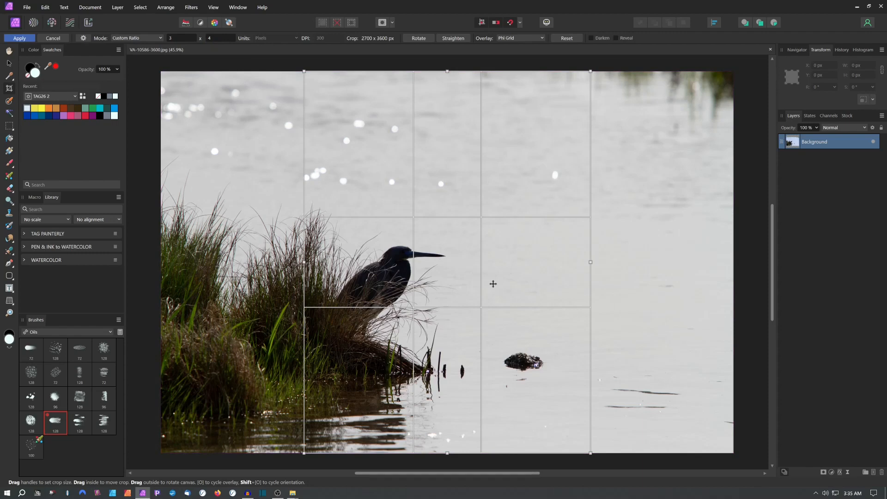
{"action": "left_click_drag", "start_coordinate": [453, 289], "coordinate": [361, 289]}
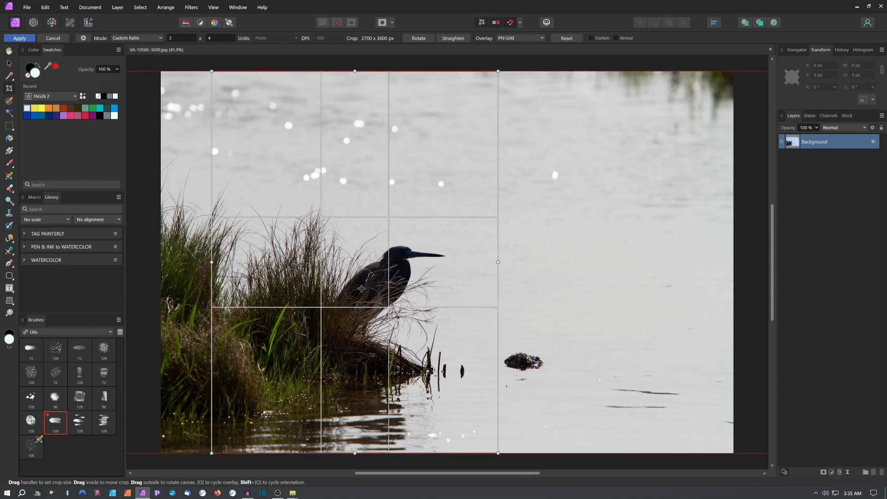
{"action": "left_click_drag", "start_coordinate": [361, 288], "coordinate": [361, 289]}
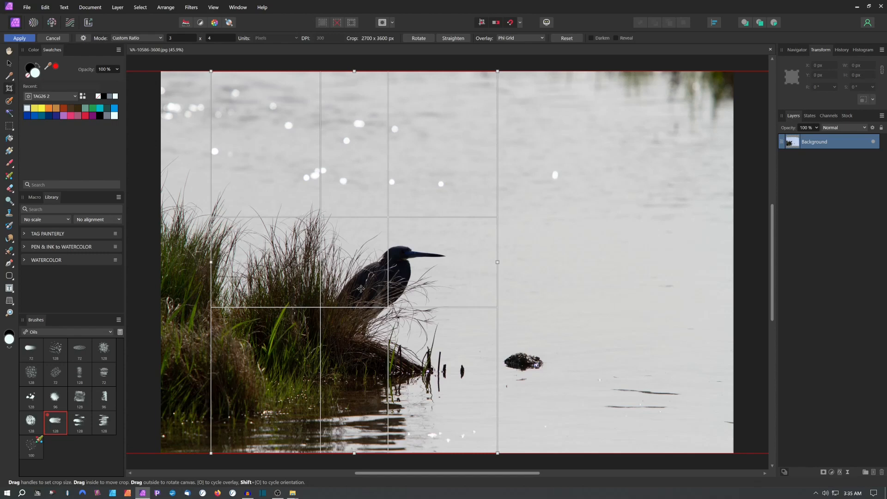
{"action": "left_click_drag", "start_coordinate": [361, 289], "coordinate": [361, 289]}
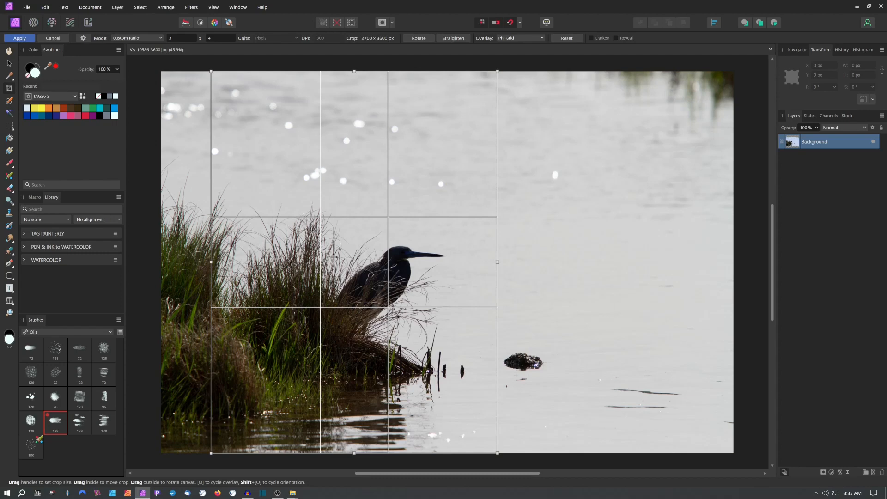
{"action": "key", "text": "Return"}
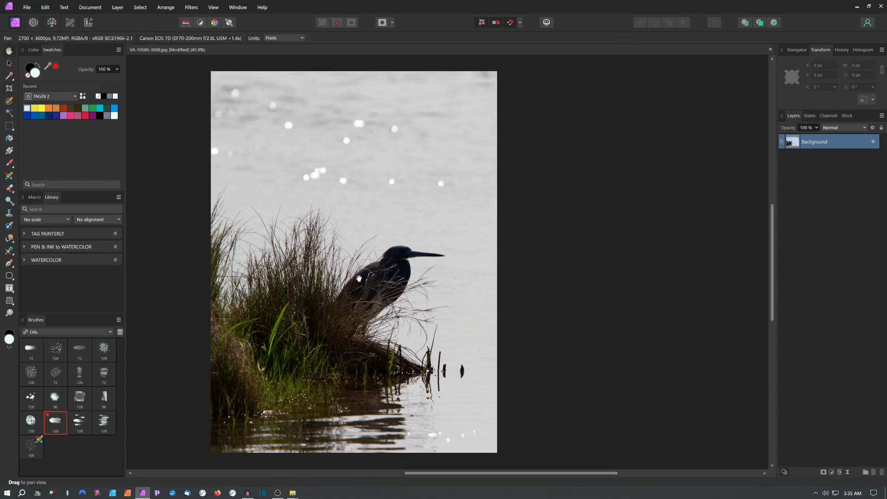
{"action": "left_click_drag", "start_coordinate": [340, 241], "coordinate": [446, 240]}
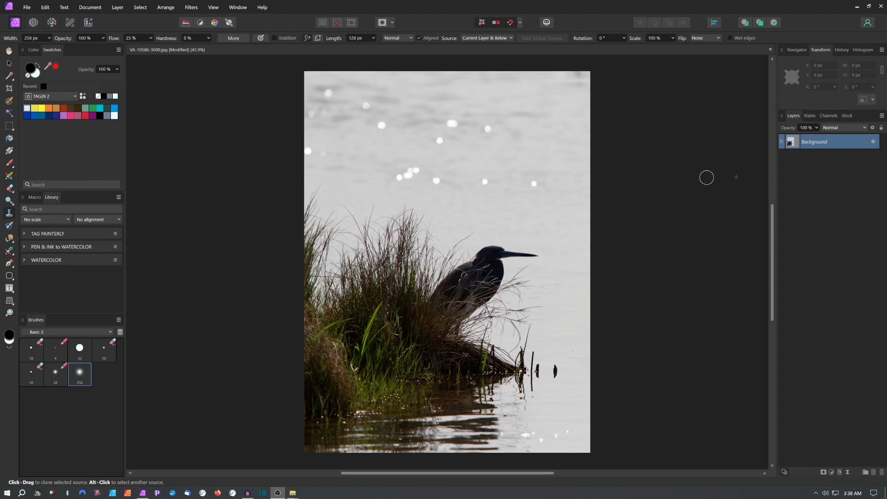
- Add an empty pixel layer above the heron photo and set the Clone Brush opacity to 46%
{"action": "key", "text": "ctrl+shift+n"}
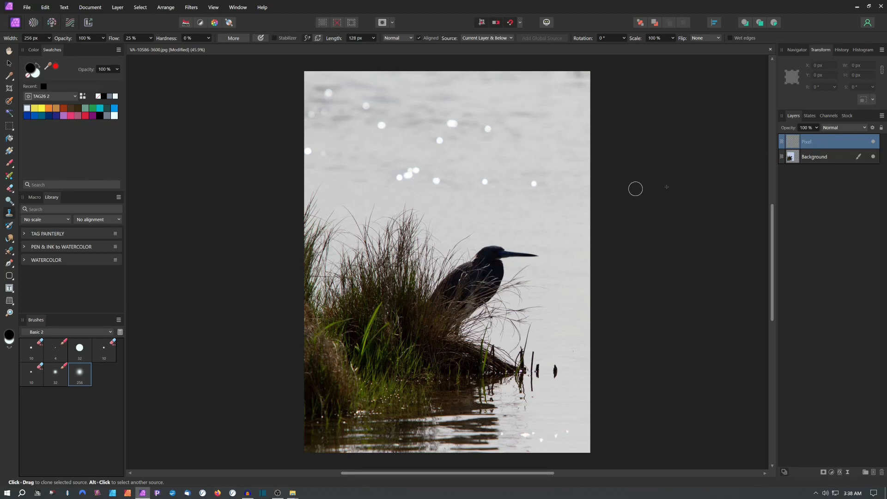
{"action": "left_click", "coordinate": [103, 38]}
{"action": "left_click_drag", "start_coordinate": [106, 48], "coordinate": [75, 52]}
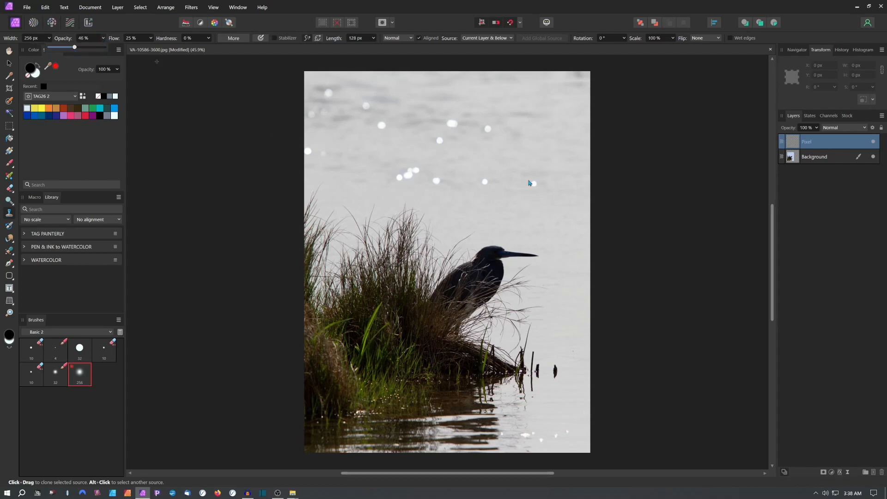
- Clone out the rightmost bright spot on the water above the heron's bill with a 78 px brush
{"action": "scroll", "coordinate": [530, 183], "scroll_direction": "up", "scroll_amount": 4}
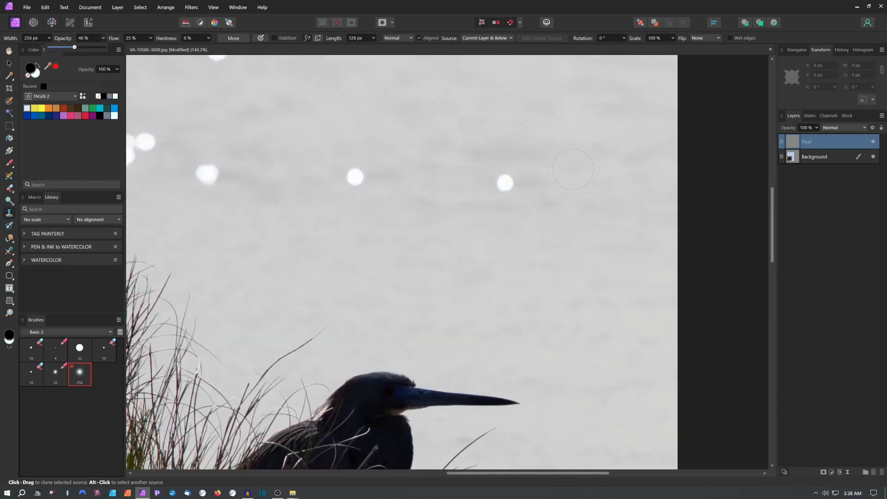
{"action": "scroll", "coordinate": [562, 183], "scroll_direction": "up", "scroll_amount": 1}
{"action": "scroll", "coordinate": [562, 184], "scroll_direction": "up", "scroll_amount": 1}
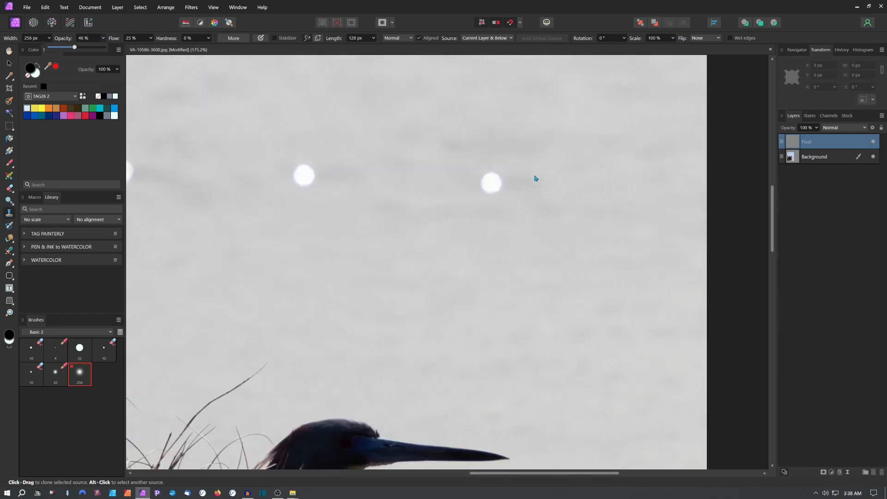
{"action": "left_click", "coordinate": [34, 38]}
{"action": "left_click", "coordinate": [49, 39]}
{"action": "left_click_drag", "start_coordinate": [49, 47], "coordinate": [42, 51]}
{"action": "mouse_move", "coordinate": [512, 187]}
{"action": "left_mouse_down"}
{"action": "mouse_move", "coordinate": [492, 191]}
{"action": "mouse_move", "coordinate": [488, 172]}
{"action": "left_mouse_up"}
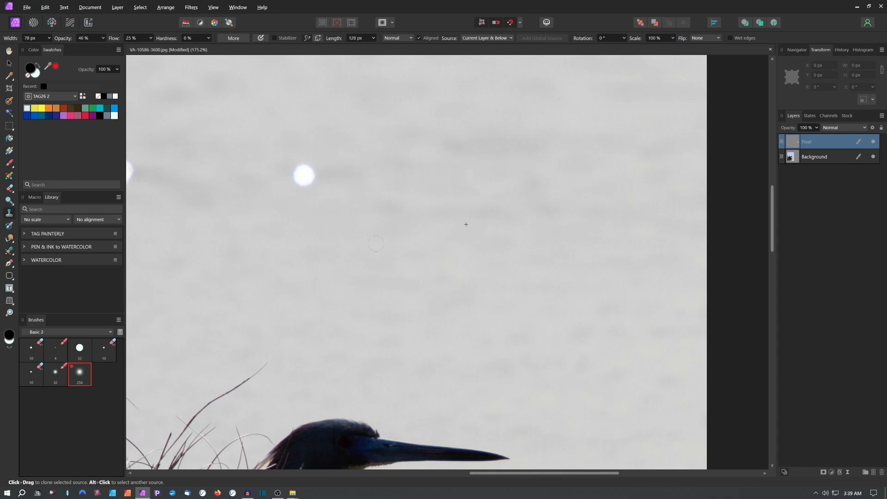
- Clone out the remaining bright spots on the water above the heron and grasses, raising the Clone Brush opacity to 70%
{"action": "left_click_drag", "start_coordinate": [312, 278], "coordinate": [410, 300]}
{"action": "mouse_move", "coordinate": [460, 210]}
{"action": "left_mouse_down"}
{"action": "mouse_move", "coordinate": [468, 214]}
{"action": "mouse_move", "coordinate": [461, 201]}
{"action": "mouse_move", "coordinate": [470, 198]}
{"action": "left_mouse_up"}
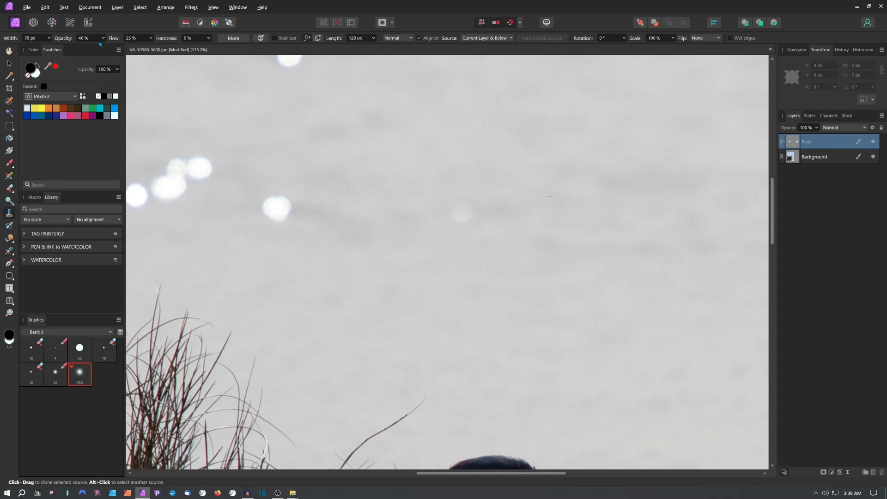
{"action": "key", "text": "7"}
{"action": "left_click_drag", "start_coordinate": [275, 234], "coordinate": [493, 285]}
{"action": "left_click_drag", "start_coordinate": [490, 255], "coordinate": [499, 266]}
{"action": "left_click_drag", "start_coordinate": [503, 102], "coordinate": [513, 112]}
{"action": "left_click_drag", "start_coordinate": [418, 218], "coordinate": [386, 241]}
{"action": "left_click_drag", "start_coordinate": [359, 245], "coordinate": [348, 247]}
{"action": "left_click_drag", "start_coordinate": [507, 115], "coordinate": [348, 367]}
{"action": "left_click_drag", "start_coordinate": [498, 249], "coordinate": [505, 258]}
{"action": "left_click_drag", "start_coordinate": [392, 234], "coordinate": [368, 231]}
{"action": "left_click_drag", "start_coordinate": [171, 226], "coordinate": [534, 272]}
{"action": "left_click_drag", "start_coordinate": [545, 275], "coordinate": [515, 275]}
{"action": "left_click_drag", "start_coordinate": [415, 215], "coordinate": [398, 207]}
{"action": "left_click_drag", "start_coordinate": [274, 157], "coordinate": [260, 167]}
{"action": "left_click_drag", "start_coordinate": [245, 238], "coordinate": [199, 244]}
{"action": "left_click_drag", "start_coordinate": [185, 385], "coordinate": [244, 393]}
- Compare the whole heron photo with and without the cloned retouching by hiding and reshowing the Pixel layer
{"action": "key", "text": "ctrl+0"}
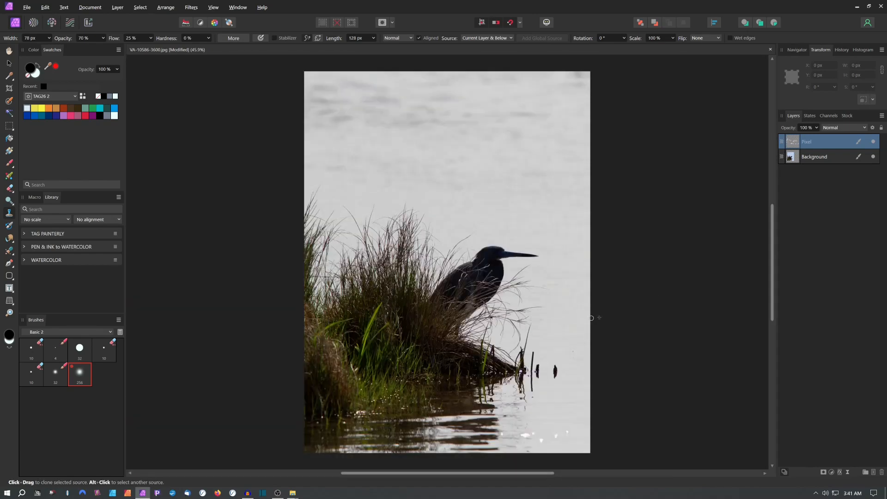
{"action": "left_click", "coordinate": [874, 142]}
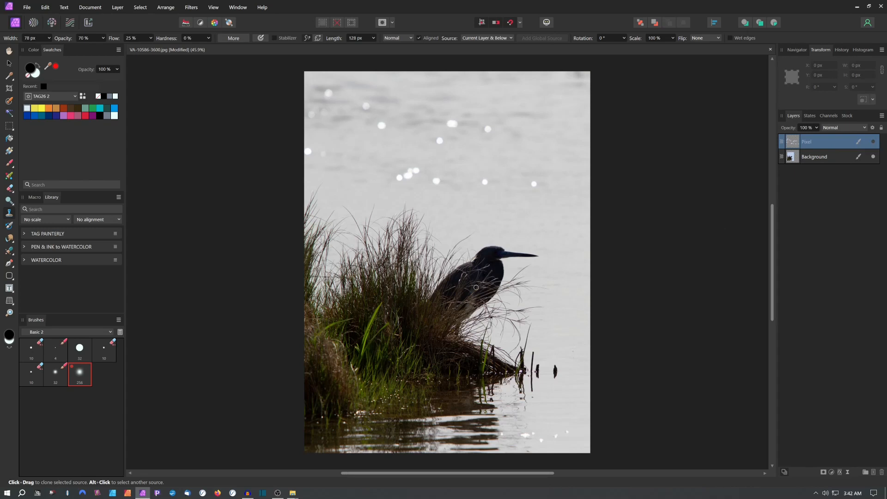
{"action": "left_click", "coordinate": [874, 142]}
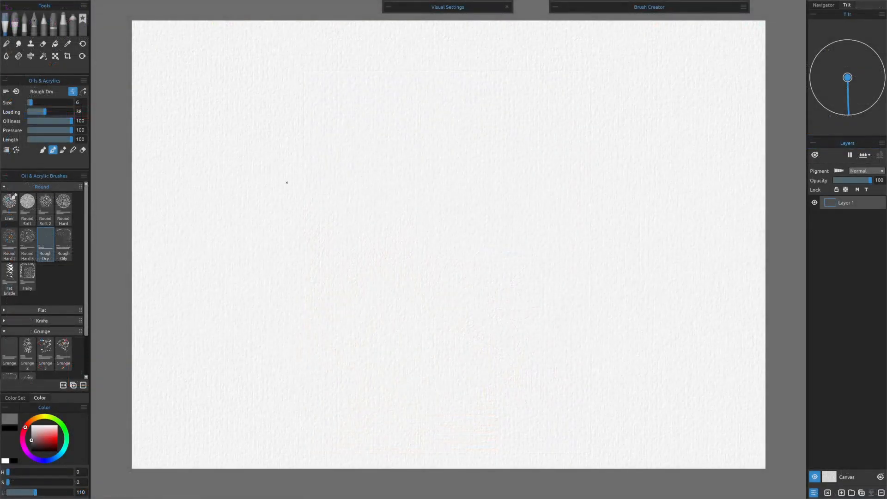
- Switch to Rebelle and open RECTANGLE 9x12.png from the CLIPPING MASKS folder
{"action": "mouse_move", "coordinate": [119, 2]}
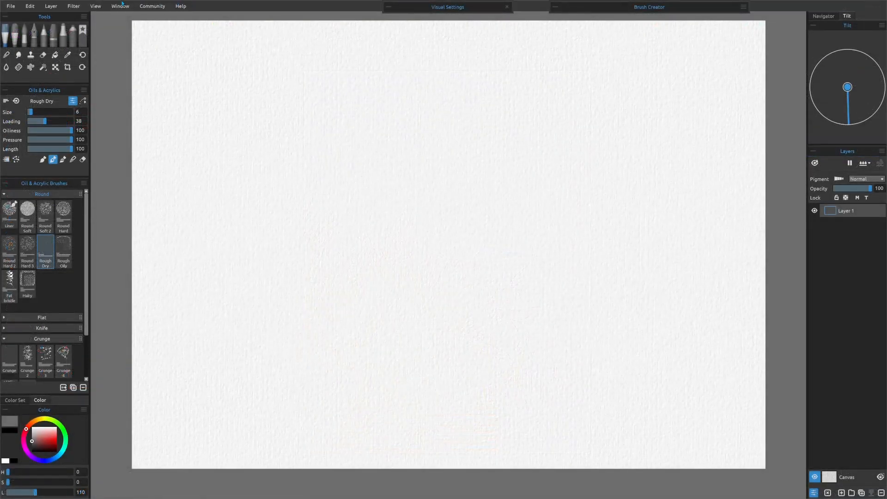
{"action": "left_click", "coordinate": [8, 5]}
{"action": "left_click", "coordinate": [20, 28]}
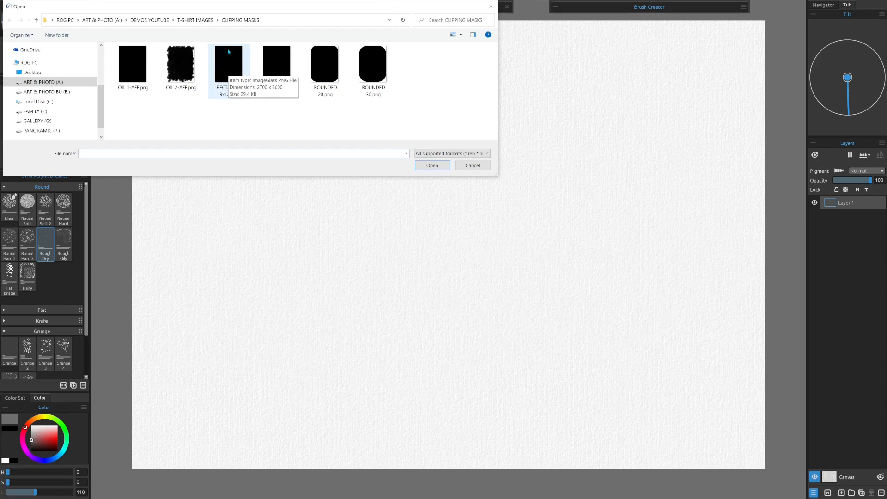
{"action": "double_click", "coordinate": [229, 66]}
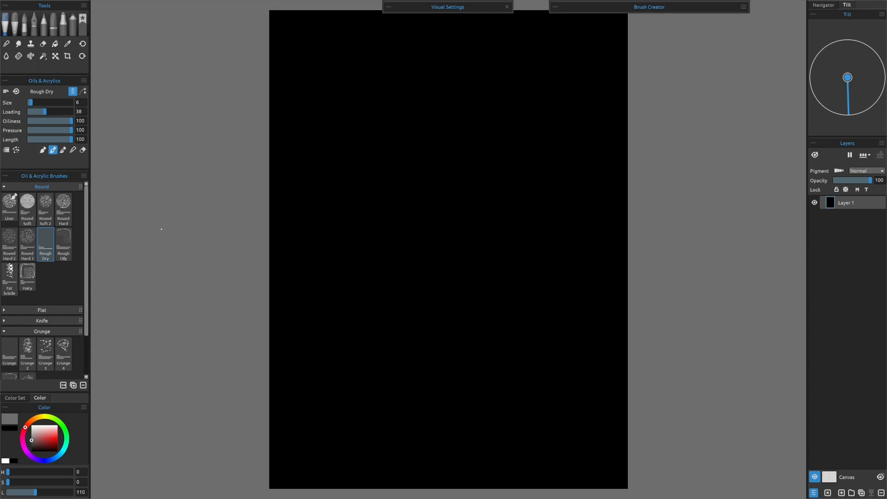
- Erase a rough, speckled border along all four edges of the black rectangle with the Spatter 2 eraser at size 24
{"action": "left_click", "coordinate": [43, 44]}
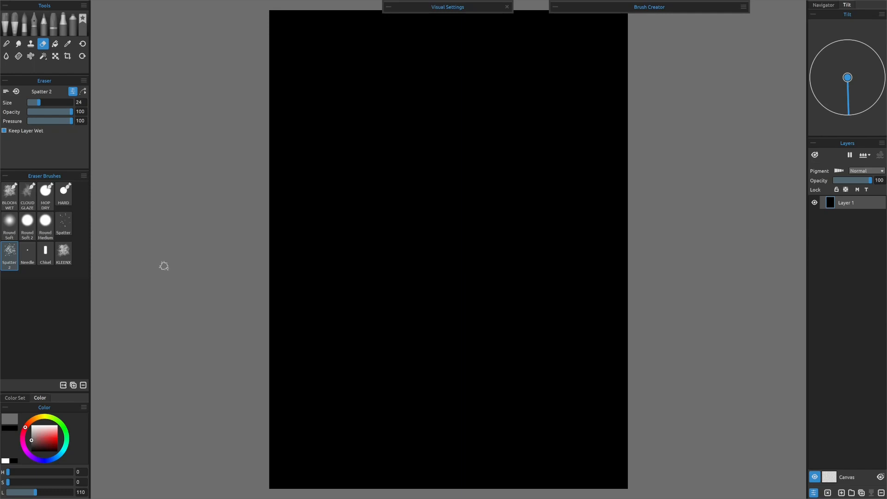
{"action": "scroll", "coordinate": [164, 265], "scroll_direction": "up", "scroll_amount": 2}
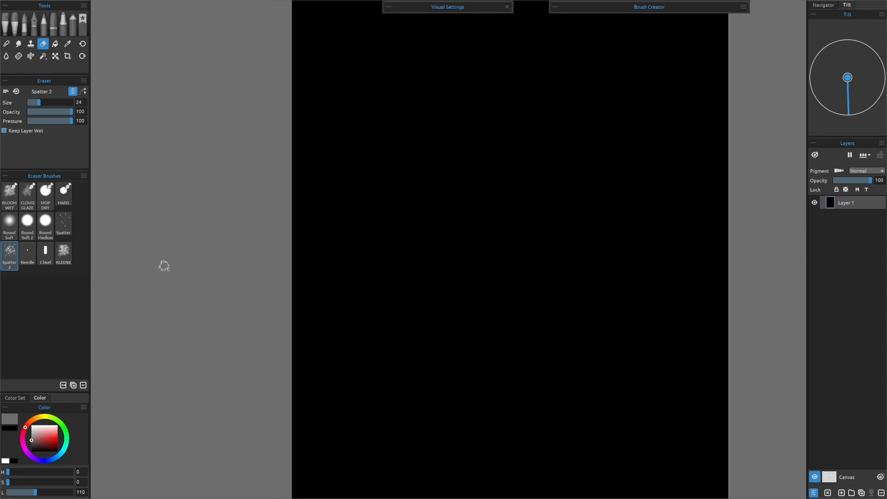
{"action": "scroll", "coordinate": [164, 266], "scroll_direction": "up", "scroll_amount": 1}
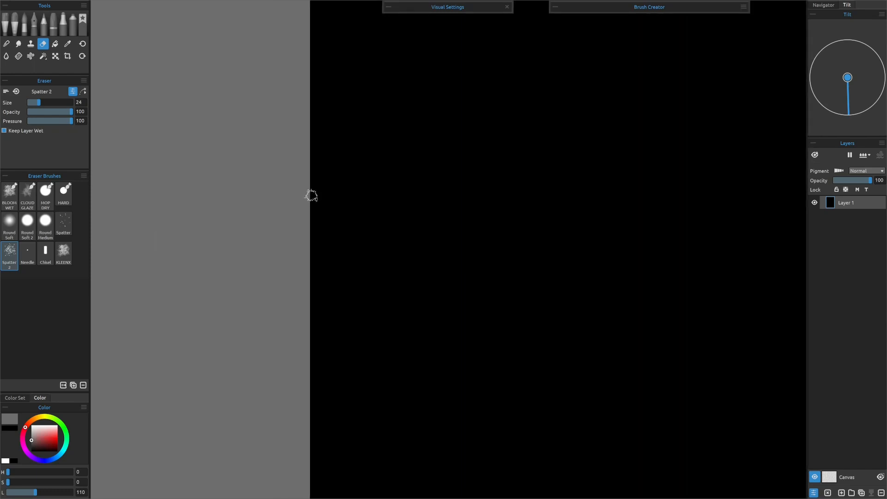
{"action": "mouse_move", "coordinate": [311, 192]}
{"action": "left_mouse_down"}
{"action": "mouse_move", "coordinate": [306, 199]}
{"action": "mouse_move", "coordinate": [307, 174]}
{"action": "mouse_move", "coordinate": [309, 298]}
{"action": "mouse_move", "coordinate": [307, 73]}
{"action": "mouse_move", "coordinate": [306, 415]}
{"action": "mouse_move", "coordinate": [313, 258]}
{"action": "left_mouse_up"}
{"action": "mouse_move", "coordinate": [314, 283]}
{"action": "left_mouse_down"}
{"action": "mouse_move", "coordinate": [379, 355]}
{"action": "mouse_move", "coordinate": [647, 356]}
{"action": "left_mouse_up"}
{"action": "mouse_move", "coordinate": [658, 375]}
{"action": "left_mouse_down"}
{"action": "mouse_move", "coordinate": [476, 381]}
{"action": "mouse_move", "coordinate": [384, 368]}
{"action": "left_mouse_up"}
{"action": "mouse_move", "coordinate": [564, 294]}
{"action": "left_mouse_down"}
{"action": "mouse_move", "coordinate": [570, 200]}
{"action": "mouse_move", "coordinate": [566, 353]}
{"action": "left_mouse_up"}
{"action": "left_click_drag", "start_coordinate": [570, 107], "coordinate": [492, 339]}
{"action": "mouse_move", "coordinate": [485, 217]}
{"action": "left_mouse_down"}
{"action": "mouse_move", "coordinate": [488, 249]}
{"action": "mouse_move", "coordinate": [487, 103]}
{"action": "left_mouse_up"}
{"action": "left_click_drag", "start_coordinate": [521, 78], "coordinate": [499, 271]}
{"action": "mouse_move", "coordinate": [463, 282]}
{"action": "left_mouse_down"}
{"action": "mouse_move", "coordinate": [463, 182]}
{"action": "mouse_move", "coordinate": [412, 155]}
{"action": "mouse_move", "coordinate": [587, 199]}
{"action": "mouse_move", "coordinate": [259, 198]}
{"action": "mouse_move", "coordinate": [272, 358]}
{"action": "mouse_move", "coordinate": [272, 130]}
{"action": "left_mouse_up"}
{"action": "scroll", "coordinate": [296, 259], "scroll_direction": "up", "scroll_amount": 5}
{"action": "mouse_move", "coordinate": [305, 346]}
{"action": "left_mouse_down"}
{"action": "mouse_move", "coordinate": [392, 341]}
{"action": "mouse_move", "coordinate": [369, 214]}
{"action": "left_mouse_up"}
{"action": "left_click_drag", "start_coordinate": [277, 93], "coordinate": [268, 317]}
{"action": "left_click_drag", "start_coordinate": [398, 392], "coordinate": [396, 205]}
{"action": "left_click_drag", "start_coordinate": [273, 139], "coordinate": [270, 393]}
{"action": "left_click_drag", "start_coordinate": [421, 407], "coordinate": [426, 320]}
{"action": "left_click_drag", "start_coordinate": [272, 115], "coordinate": [272, 393]}
{"action": "left_click_drag", "start_coordinate": [416, 393], "coordinate": [432, 221]}
{"action": "left_click_drag", "start_coordinate": [624, 296], "coordinate": [300, 301]}
{"action": "left_click_drag", "start_coordinate": [647, 377], "coordinate": [139, 379]}
{"action": "left_click_drag", "start_coordinate": [601, 287], "coordinate": [324, 293]}
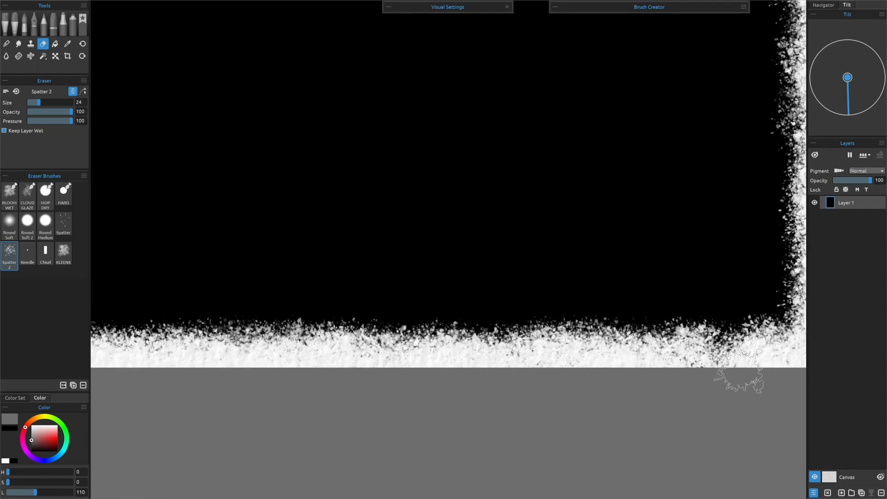
{"action": "left_click_drag", "start_coordinate": [647, 286], "coordinate": [372, 288]}
{"action": "left_click_drag", "start_coordinate": [538, 333], "coordinate": [542, 183]}
{"action": "mouse_move", "coordinate": [546, 102]}
{"action": "left_mouse_down"}
{"action": "mouse_move", "coordinate": [430, 246]}
{"action": "mouse_move", "coordinate": [424, 314]}
{"action": "left_mouse_up"}
{"action": "left_click_drag", "start_coordinate": [421, 259], "coordinate": [424, 166]}
{"action": "mouse_move", "coordinate": [425, 74]}
{"action": "left_mouse_down"}
{"action": "mouse_move", "coordinate": [382, 117]}
{"action": "mouse_move", "coordinate": [365, 254]}
{"action": "left_mouse_up"}
{"action": "left_click_drag", "start_coordinate": [345, 393], "coordinate": [345, 115]}
{"action": "left_click_drag", "start_coordinate": [436, 138], "coordinate": [440, 342]}
{"action": "left_click_drag", "start_coordinate": [342, 393], "coordinate": [296, 71]}
{"action": "key", "text": "ctrl+0"}
{"action": "key", "text": "ctrl+0"}
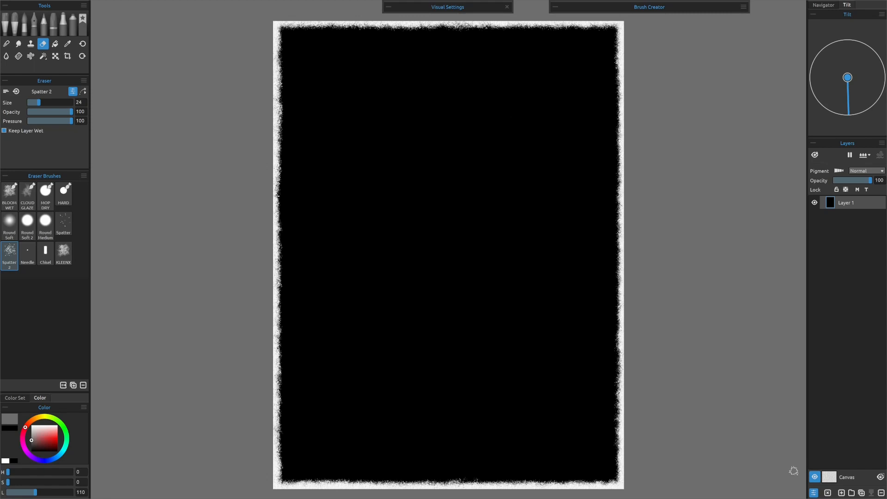
- Hide the canvas background and save the mask as a PNG named SPATTER in the CLIPPING MASKS folder
{"action": "left_click", "coordinate": [814, 477]}
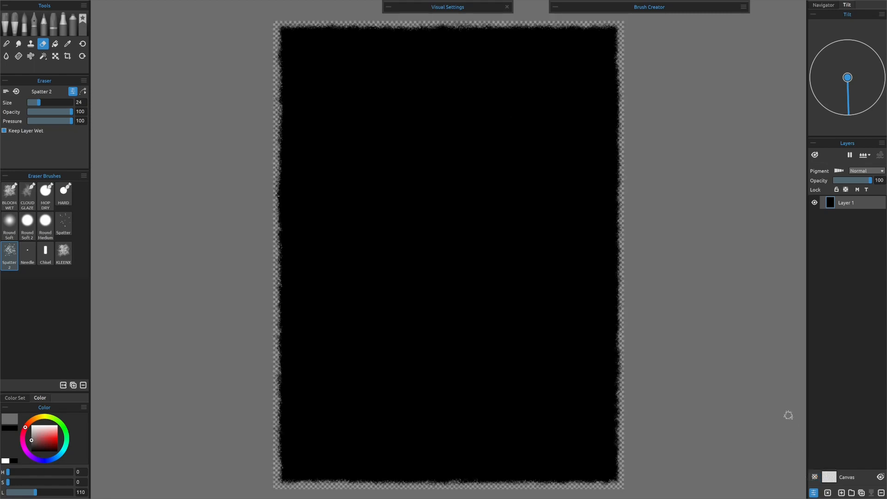
{"action": "mouse_move", "coordinate": [93, 2]}
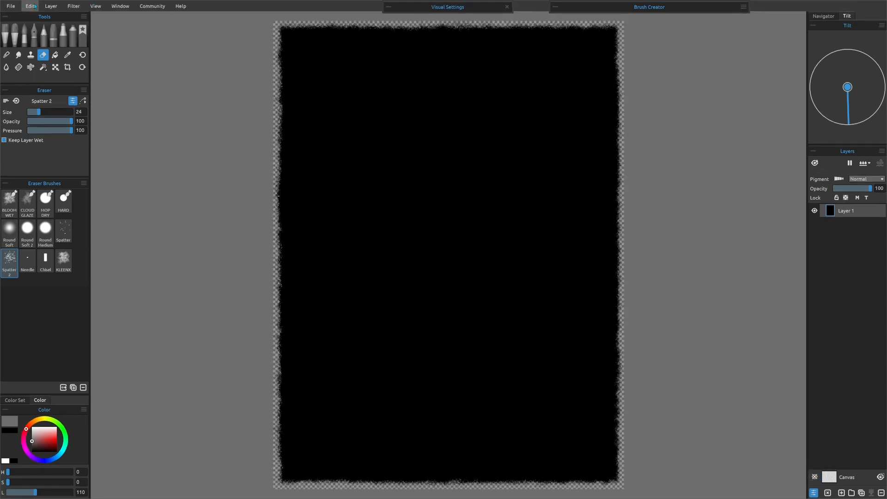
{"action": "left_click", "coordinate": [10, 7]}
{"action": "left_click", "coordinate": [18, 52]}
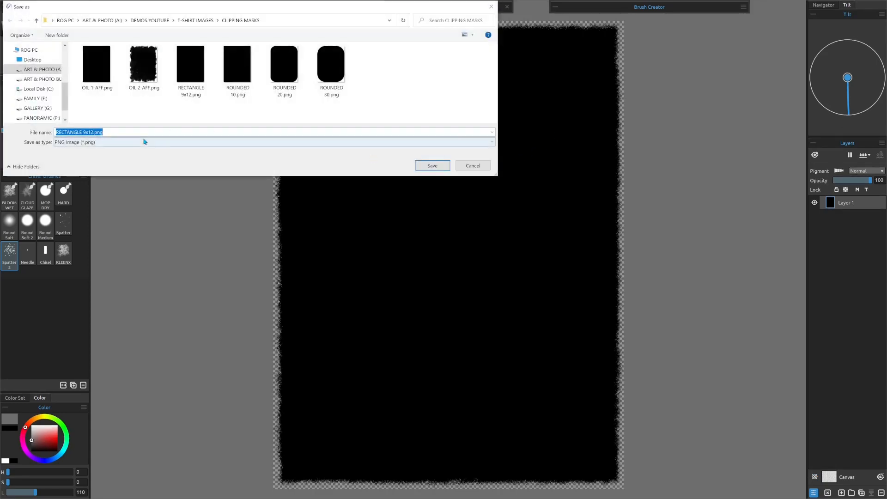
{"action": "left_click", "coordinate": [81, 133]}
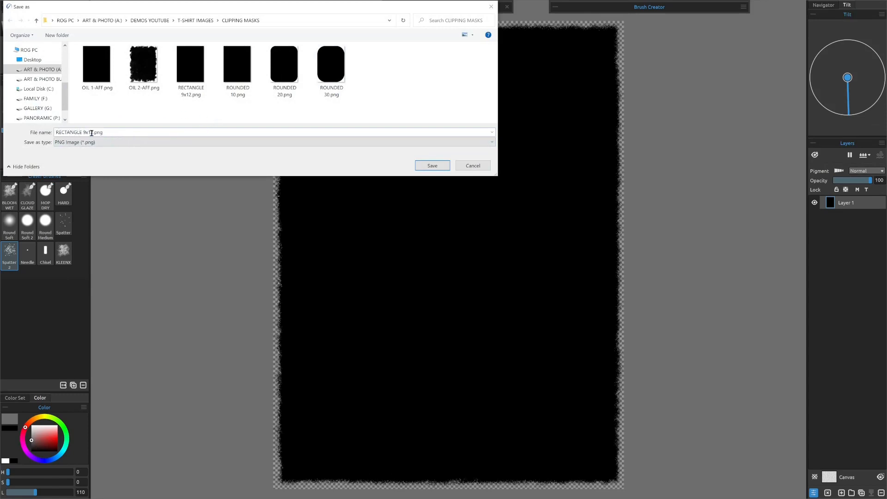
{"action": "left_click_drag", "start_coordinate": [94, 132], "coordinate": [55, 134]}
{"action": "type", "text": "SPATTER"}
{"action": "key", "text": "Delete"}
{"action": "key", "text": "Delete"}
{"action": "key", "text": "Delete"}
{"action": "key", "text": "Return"}
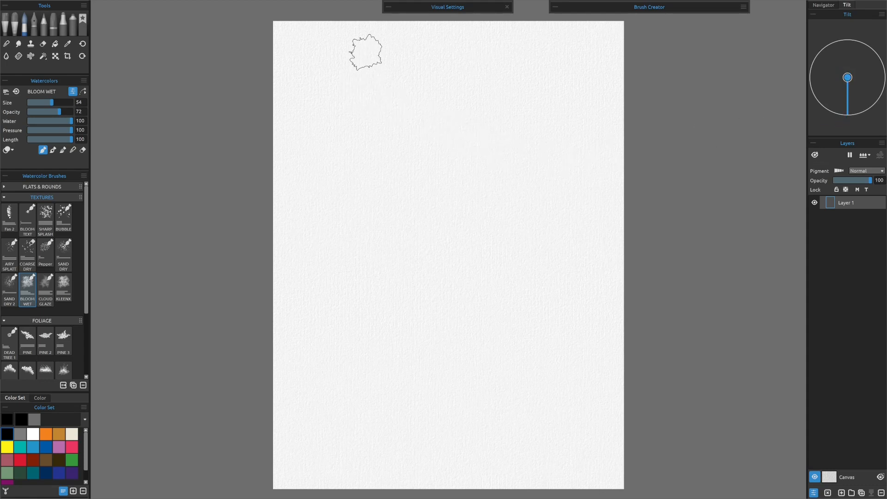
- Check the Default preset's watercolor behavior, drip and granulation settings
{"action": "mouse_move", "coordinate": [337, 4]}
{"action": "left_click", "coordinate": [389, 8]}
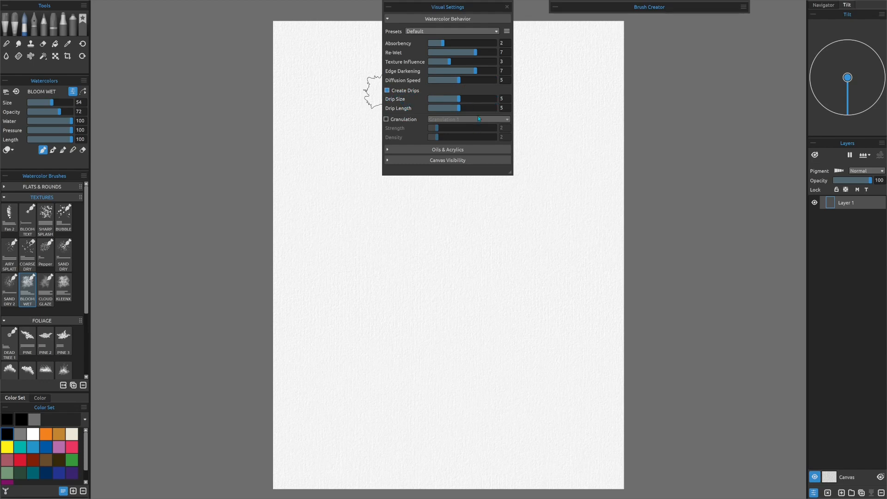
{"action": "left_click", "coordinate": [389, 8]}
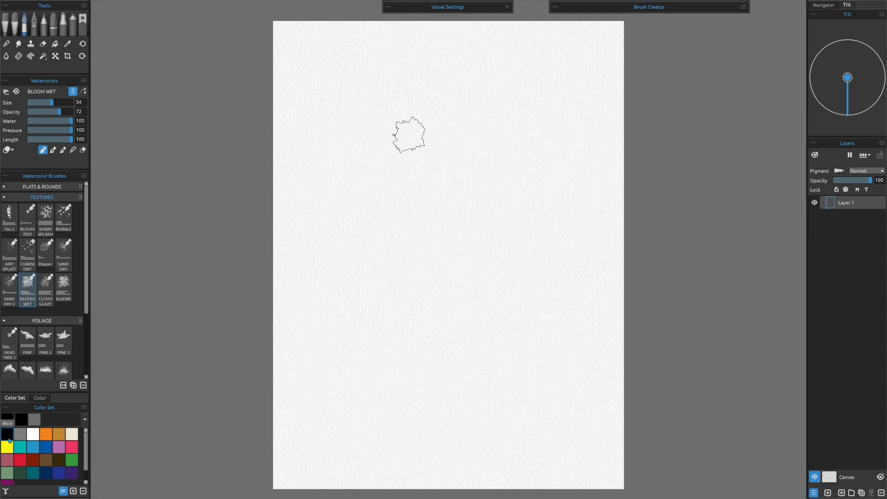
- Set the BLOOM WET watercolor brush to size 72 and paint black washes across the blank page, leaving a ragged border
{"action": "left_click_drag", "start_coordinate": [58, 109], "coordinate": [60, 106]}
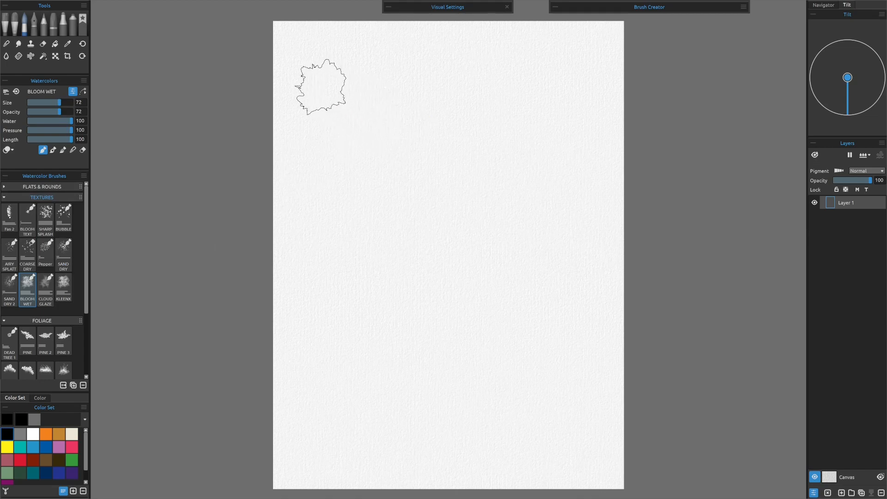
{"action": "mouse_move", "coordinate": [312, 70]}
{"action": "left_mouse_down"}
{"action": "mouse_move", "coordinate": [311, 91]}
{"action": "mouse_move", "coordinate": [328, 84]}
{"action": "mouse_move", "coordinate": [297, 77]}
{"action": "mouse_move", "coordinate": [306, 99]}
{"action": "mouse_move", "coordinate": [309, 60]}
{"action": "mouse_move", "coordinate": [357, 64]}
{"action": "mouse_move", "coordinate": [334, 80]}
{"action": "mouse_move", "coordinate": [334, 92]}
{"action": "mouse_move", "coordinate": [386, 87]}
{"action": "mouse_move", "coordinate": [383, 44]}
{"action": "mouse_move", "coordinate": [406, 83]}
{"action": "mouse_move", "coordinate": [393, 66]}
{"action": "mouse_move", "coordinate": [343, 52]}
{"action": "mouse_move", "coordinate": [414, 52]}
{"action": "mouse_move", "coordinate": [438, 74]}
{"action": "mouse_move", "coordinate": [424, 90]}
{"action": "mouse_move", "coordinate": [470, 88]}
{"action": "mouse_move", "coordinate": [446, 48]}
{"action": "mouse_move", "coordinate": [474, 69]}
{"action": "mouse_move", "coordinate": [469, 92]}
{"action": "mouse_move", "coordinate": [439, 92]}
{"action": "mouse_move", "coordinate": [414, 121]}
{"action": "mouse_move", "coordinate": [483, 115]}
{"action": "mouse_move", "coordinate": [466, 126]}
{"action": "mouse_move", "coordinate": [516, 83]}
{"action": "mouse_move", "coordinate": [497, 58]}
{"action": "mouse_move", "coordinate": [513, 60]}
{"action": "mouse_move", "coordinate": [498, 61]}
{"action": "mouse_move", "coordinate": [508, 51]}
{"action": "mouse_move", "coordinate": [554, 57]}
{"action": "mouse_move", "coordinate": [556, 49]}
{"action": "mouse_move", "coordinate": [581, 81]}
{"action": "mouse_move", "coordinate": [543, 73]}
{"action": "mouse_move", "coordinate": [543, 101]}
{"action": "mouse_move", "coordinate": [559, 78]}
{"action": "mouse_move", "coordinate": [561, 111]}
{"action": "mouse_move", "coordinate": [569, 84]}
{"action": "mouse_move", "coordinate": [559, 113]}
{"action": "mouse_move", "coordinate": [586, 56]}
{"action": "mouse_move", "coordinate": [578, 159]}
{"action": "mouse_move", "coordinate": [570, 137]}
{"action": "mouse_move", "coordinate": [516, 154]}
{"action": "mouse_move", "coordinate": [505, 142]}
{"action": "mouse_move", "coordinate": [545, 188]}
{"action": "mouse_move", "coordinate": [548, 181]}
{"action": "mouse_move", "coordinate": [501, 178]}
{"action": "mouse_move", "coordinate": [483, 191]}
{"action": "mouse_move", "coordinate": [457, 173]}
{"action": "mouse_move", "coordinate": [441, 178]}
{"action": "mouse_move", "coordinate": [435, 141]}
{"action": "mouse_move", "coordinate": [334, 156]}
{"action": "mouse_move", "coordinate": [328, 146]}
{"action": "mouse_move", "coordinate": [313, 148]}
{"action": "mouse_move", "coordinate": [322, 175]}
{"action": "mouse_move", "coordinate": [359, 120]}
{"action": "mouse_move", "coordinate": [374, 156]}
{"action": "mouse_move", "coordinate": [367, 129]}
{"action": "mouse_move", "coordinate": [344, 141]}
{"action": "mouse_move", "coordinate": [362, 159]}
{"action": "mouse_move", "coordinate": [313, 192]}
{"action": "mouse_move", "coordinate": [317, 220]}
{"action": "mouse_move", "coordinate": [309, 202]}
{"action": "mouse_move", "coordinate": [359, 205]}
{"action": "mouse_move", "coordinate": [374, 250]}
{"action": "mouse_move", "coordinate": [335, 256]}
{"action": "mouse_move", "coordinate": [425, 264]}
{"action": "mouse_move", "coordinate": [421, 277]}
{"action": "mouse_move", "coordinate": [472, 239]}
{"action": "mouse_move", "coordinate": [515, 275]}
{"action": "mouse_move", "coordinate": [555, 234]}
{"action": "mouse_move", "coordinate": [574, 227]}
{"action": "mouse_move", "coordinate": [603, 151]}
{"action": "mouse_move", "coordinate": [608, 87]}
{"action": "mouse_move", "coordinate": [593, 130]}
{"action": "mouse_move", "coordinate": [601, 203]}
{"action": "mouse_move", "coordinate": [580, 266]}
{"action": "mouse_move", "coordinate": [593, 233]}
{"action": "mouse_move", "coordinate": [590, 287]}
{"action": "mouse_move", "coordinate": [562, 296]}
{"action": "mouse_move", "coordinate": [539, 356]}
{"action": "mouse_move", "coordinate": [598, 297]}
{"action": "mouse_move", "coordinate": [588, 366]}
{"action": "mouse_move", "coordinate": [490, 286]}
{"action": "mouse_move", "coordinate": [388, 319]}
{"action": "mouse_move", "coordinate": [298, 275]}
{"action": "mouse_move", "coordinate": [294, 157]}
{"action": "mouse_move", "coordinate": [309, 189]}
{"action": "mouse_move", "coordinate": [293, 296]}
{"action": "mouse_move", "coordinate": [307, 317]}
{"action": "mouse_move", "coordinate": [291, 311]}
{"action": "mouse_move", "coordinate": [324, 352]}
{"action": "mouse_move", "coordinate": [365, 379]}
{"action": "mouse_move", "coordinate": [393, 300]}
{"action": "mouse_move", "coordinate": [329, 388]}
{"action": "mouse_move", "coordinate": [293, 376]}
{"action": "mouse_move", "coordinate": [298, 456]}
{"action": "mouse_move", "coordinate": [423, 363]}
{"action": "mouse_move", "coordinate": [476, 339]}
{"action": "mouse_move", "coordinate": [479, 407]}
{"action": "mouse_move", "coordinate": [430, 462]}
{"action": "mouse_move", "coordinate": [570, 413]}
{"action": "mouse_move", "coordinate": [540, 439]}
{"action": "mouse_move", "coordinate": [592, 405]}
{"action": "mouse_move", "coordinate": [595, 458]}
{"action": "mouse_move", "coordinate": [569, 383]}
{"action": "mouse_move", "coordinate": [504, 323]}
{"action": "mouse_move", "coordinate": [533, 250]}
{"action": "mouse_move", "coordinate": [559, 282]}
{"action": "mouse_move", "coordinate": [444, 259]}
{"action": "mouse_move", "coordinate": [439, 124]}
{"action": "mouse_move", "coordinate": [354, 76]}
{"action": "mouse_move", "coordinate": [452, 69]}
{"action": "left_mouse_up"}
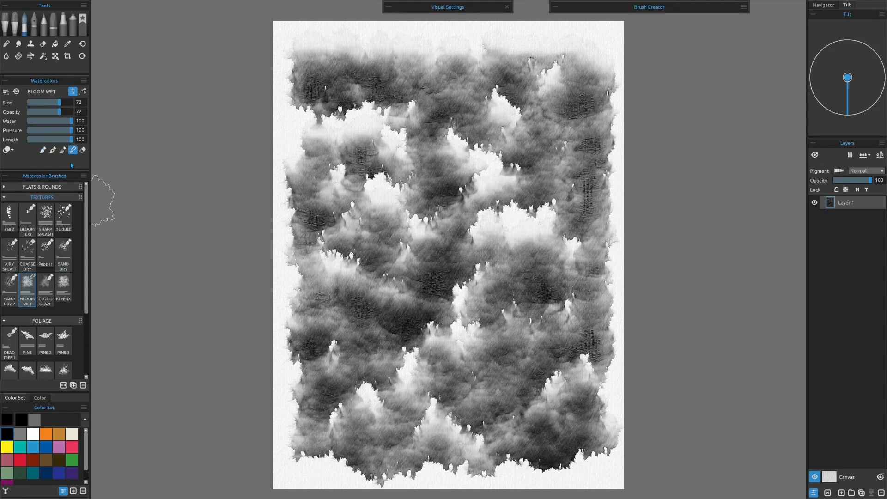
- Soften the dark patches of the wash with the BLOOM WET brush in blend mode, then dry the layer
{"action": "mouse_move", "coordinate": [579, 93]}
{"action": "left_mouse_down"}
{"action": "mouse_move", "coordinate": [580, 121]}
{"action": "mouse_move", "coordinate": [581, 76]}
{"action": "mouse_move", "coordinate": [578, 228]}
{"action": "left_mouse_up"}
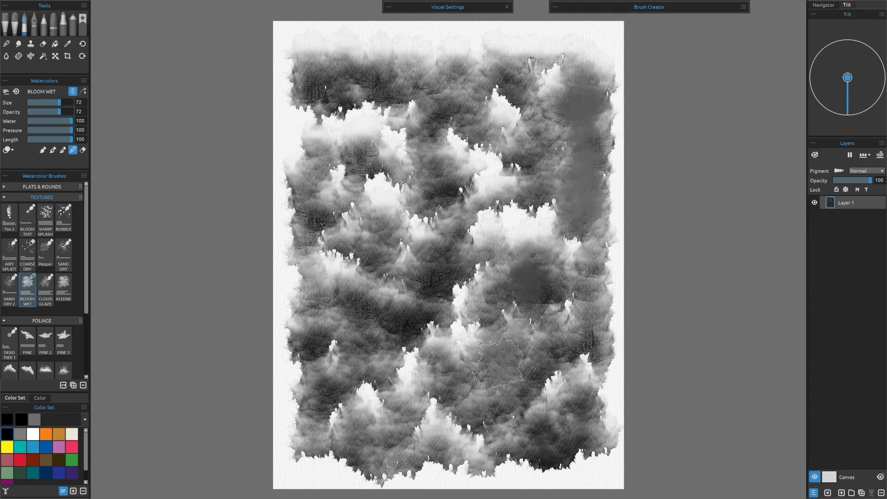
{"action": "left_click_drag", "start_coordinate": [573, 355], "coordinate": [554, 355]}
{"action": "mouse_move", "coordinate": [355, 303]}
{"action": "left_mouse_down"}
{"action": "mouse_move", "coordinate": [366, 321]}
{"action": "mouse_move", "coordinate": [374, 304]}
{"action": "mouse_move", "coordinate": [366, 318]}
{"action": "mouse_move", "coordinate": [359, 300]}
{"action": "left_mouse_up"}
{"action": "left_click_drag", "start_coordinate": [306, 339], "coordinate": [311, 342]}
{"action": "left_click_drag", "start_coordinate": [316, 213], "coordinate": [305, 216]}
{"action": "mouse_move", "coordinate": [354, 185]}
{"action": "left_mouse_down"}
{"action": "mouse_move", "coordinate": [368, 157]}
{"action": "mouse_move", "coordinate": [354, 148]}
{"action": "mouse_move", "coordinate": [357, 134]}
{"action": "mouse_move", "coordinate": [319, 79]}
{"action": "left_mouse_up"}
{"action": "mouse_move", "coordinate": [431, 272]}
{"action": "left_mouse_down"}
{"action": "mouse_move", "coordinate": [431, 300]}
{"action": "mouse_move", "coordinate": [394, 319]}
{"action": "mouse_move", "coordinate": [419, 315]}
{"action": "left_mouse_up"}
{"action": "mouse_move", "coordinate": [516, 319]}
{"action": "left_mouse_down"}
{"action": "mouse_move", "coordinate": [550, 284]}
{"action": "mouse_move", "coordinate": [544, 344]}
{"action": "mouse_move", "coordinate": [509, 351]}
{"action": "left_mouse_up"}
{"action": "mouse_move", "coordinate": [369, 338]}
{"action": "left_mouse_down"}
{"action": "mouse_move", "coordinate": [341, 381]}
{"action": "mouse_move", "coordinate": [321, 389]}
{"action": "mouse_move", "coordinate": [328, 427]}
{"action": "mouse_move", "coordinate": [404, 401]}
{"action": "left_mouse_up"}
{"action": "mouse_move", "coordinate": [481, 388]}
{"action": "left_mouse_down"}
{"action": "mouse_move", "coordinate": [528, 391]}
{"action": "mouse_move", "coordinate": [527, 360]}
{"action": "mouse_move", "coordinate": [513, 361]}
{"action": "mouse_move", "coordinate": [543, 434]}
{"action": "left_mouse_up"}
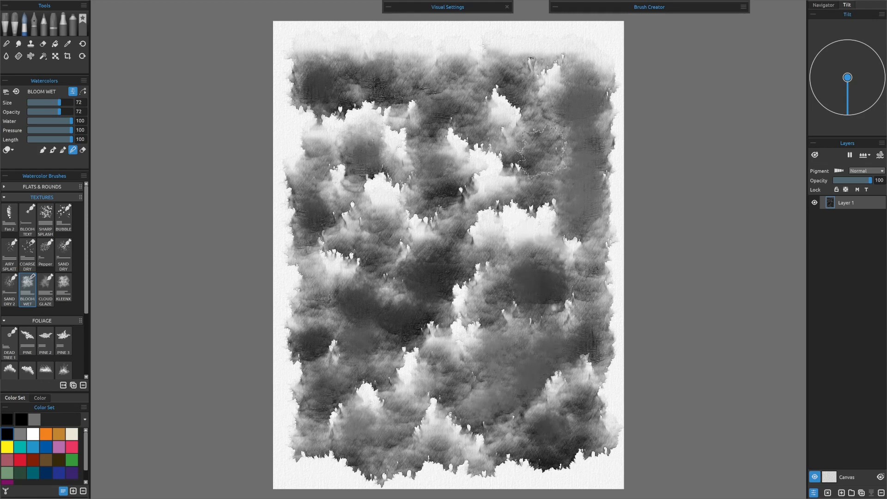
{"action": "mouse_move", "coordinate": [590, 140]}
{"action": "left_mouse_down"}
{"action": "mouse_move", "coordinate": [553, 171]}
{"action": "mouse_move", "coordinate": [529, 141]}
{"action": "mouse_move", "coordinate": [455, 104]}
{"action": "mouse_move", "coordinate": [453, 72]}
{"action": "left_mouse_up"}
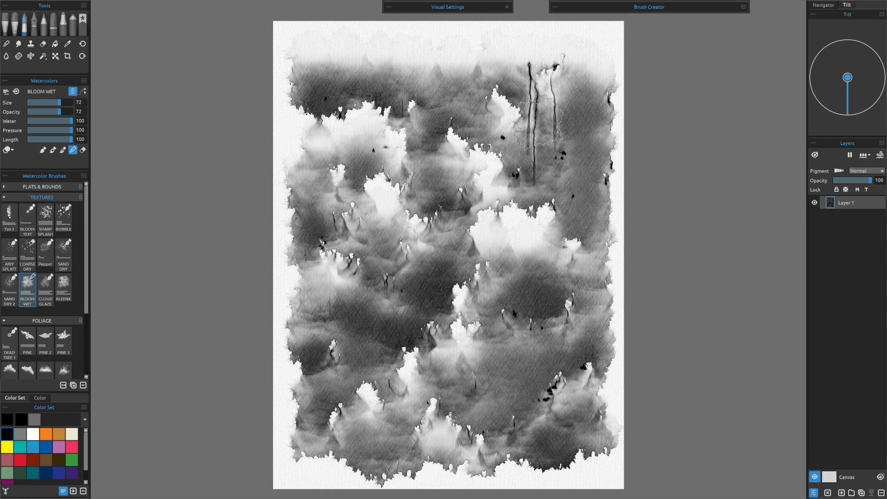
{"action": "key", "text": "d"}
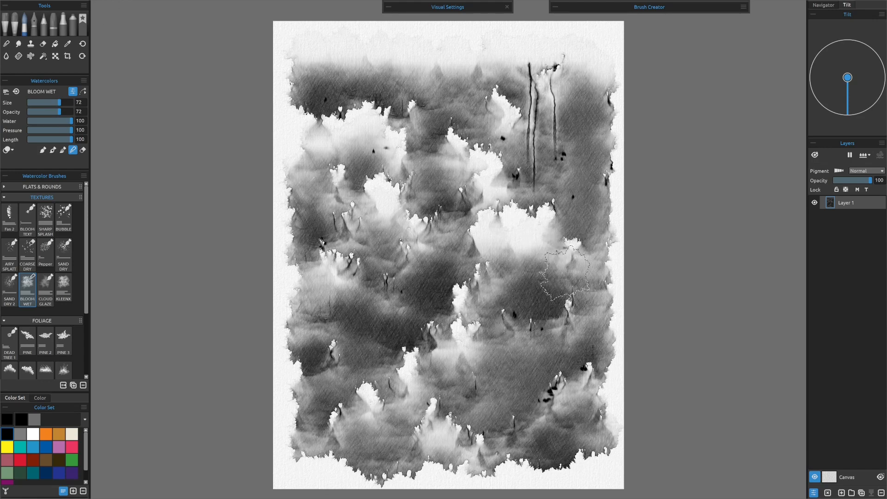
- Add a new layer and paint a second black BLOOM WET wash over the page, filling most of the white gaps
{"action": "key", "text": "ctrl+shift+n"}
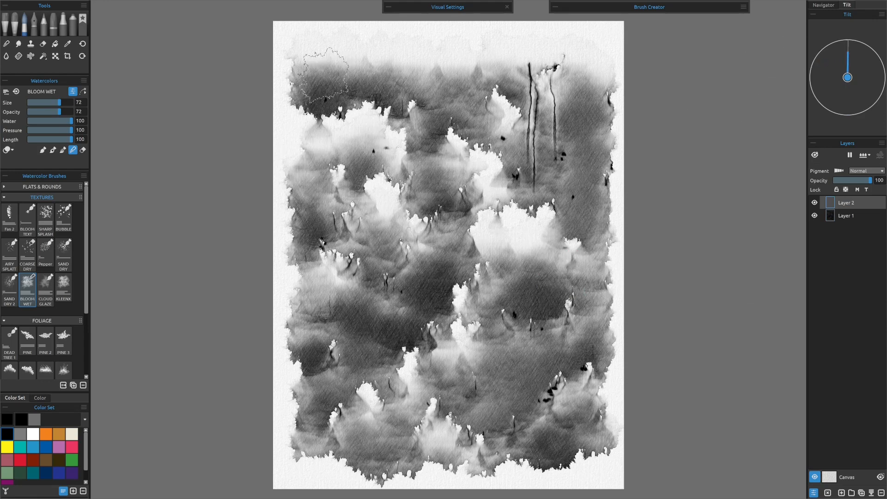
{"action": "key", "text": "b"}
{"action": "mouse_move", "coordinate": [327, 58]}
{"action": "left_mouse_down"}
{"action": "mouse_move", "coordinate": [363, 53]}
{"action": "mouse_move", "coordinate": [368, 63]}
{"action": "mouse_move", "coordinate": [401, 67]}
{"action": "mouse_move", "coordinate": [420, 52]}
{"action": "mouse_move", "coordinate": [412, 72]}
{"action": "mouse_move", "coordinate": [413, 56]}
{"action": "mouse_move", "coordinate": [483, 73]}
{"action": "mouse_move", "coordinate": [509, 55]}
{"action": "mouse_move", "coordinate": [585, 63]}
{"action": "mouse_move", "coordinate": [515, 117]}
{"action": "mouse_move", "coordinate": [553, 138]}
{"action": "mouse_move", "coordinate": [570, 122]}
{"action": "mouse_move", "coordinate": [581, 140]}
{"action": "mouse_move", "coordinate": [526, 165]}
{"action": "mouse_move", "coordinate": [494, 137]}
{"action": "mouse_move", "coordinate": [478, 170]}
{"action": "mouse_move", "coordinate": [442, 180]}
{"action": "mouse_move", "coordinate": [440, 122]}
{"action": "mouse_move", "coordinate": [385, 132]}
{"action": "mouse_move", "coordinate": [343, 105]}
{"action": "mouse_move", "coordinate": [312, 135]}
{"action": "mouse_move", "coordinate": [369, 139]}
{"action": "mouse_move", "coordinate": [362, 129]}
{"action": "mouse_move", "coordinate": [331, 160]}
{"action": "mouse_move", "coordinate": [342, 173]}
{"action": "mouse_move", "coordinate": [318, 175]}
{"action": "mouse_move", "coordinate": [299, 144]}
{"action": "mouse_move", "coordinate": [303, 160]}
{"action": "mouse_move", "coordinate": [297, 118]}
{"action": "mouse_move", "coordinate": [297, 147]}
{"action": "mouse_move", "coordinate": [326, 214]}
{"action": "mouse_move", "coordinate": [387, 166]}
{"action": "mouse_move", "coordinate": [380, 196]}
{"action": "mouse_move", "coordinate": [423, 222]}
{"action": "mouse_move", "coordinate": [466, 191]}
{"action": "mouse_move", "coordinate": [492, 216]}
{"action": "mouse_move", "coordinate": [500, 248]}
{"action": "mouse_move", "coordinate": [550, 236]}
{"action": "mouse_move", "coordinate": [575, 194]}
{"action": "mouse_move", "coordinate": [580, 237]}
{"action": "mouse_move", "coordinate": [577, 228]}
{"action": "mouse_move", "coordinate": [570, 268]}
{"action": "mouse_move", "coordinate": [460, 288]}
{"action": "mouse_move", "coordinate": [434, 277]}
{"action": "mouse_move", "coordinate": [407, 295]}
{"action": "mouse_move", "coordinate": [401, 281]}
{"action": "mouse_move", "coordinate": [315, 293]}
{"action": "mouse_move", "coordinate": [312, 277]}
{"action": "mouse_move", "coordinate": [326, 296]}
{"action": "mouse_move", "coordinate": [305, 342]}
{"action": "mouse_move", "coordinate": [407, 317]}
{"action": "mouse_move", "coordinate": [356, 344]}
{"action": "mouse_move", "coordinate": [434, 333]}
{"action": "mouse_move", "coordinate": [477, 349]}
{"action": "mouse_move", "coordinate": [471, 295]}
{"action": "mouse_move", "coordinate": [527, 294]}
{"action": "mouse_move", "coordinate": [589, 261]}
{"action": "mouse_move", "coordinate": [580, 411]}
{"action": "mouse_move", "coordinate": [527, 384]}
{"action": "mouse_move", "coordinate": [550, 425]}
{"action": "mouse_move", "coordinate": [578, 445]}
{"action": "mouse_move", "coordinate": [561, 456]}
{"action": "mouse_move", "coordinate": [586, 462]}
{"action": "mouse_move", "coordinate": [594, 397]}
{"action": "mouse_move", "coordinate": [527, 398]}
{"action": "mouse_move", "coordinate": [462, 422]}
{"action": "mouse_move", "coordinate": [460, 381]}
{"action": "mouse_move", "coordinate": [448, 377]}
{"action": "mouse_move", "coordinate": [397, 379]}
{"action": "mouse_move", "coordinate": [310, 406]}
{"action": "mouse_move", "coordinate": [296, 365]}
{"action": "mouse_move", "coordinate": [305, 458]}
{"action": "mouse_move", "coordinate": [409, 389]}
{"action": "mouse_move", "coordinate": [457, 342]}
{"action": "mouse_move", "coordinate": [365, 250]}
{"action": "mouse_move", "coordinate": [490, 176]}
{"action": "mouse_move", "coordinate": [458, 111]}
{"action": "mouse_move", "coordinate": [499, 59]}
{"action": "mouse_move", "coordinate": [490, 47]}
{"action": "mouse_move", "coordinate": [556, 61]}
{"action": "left_mouse_up"}
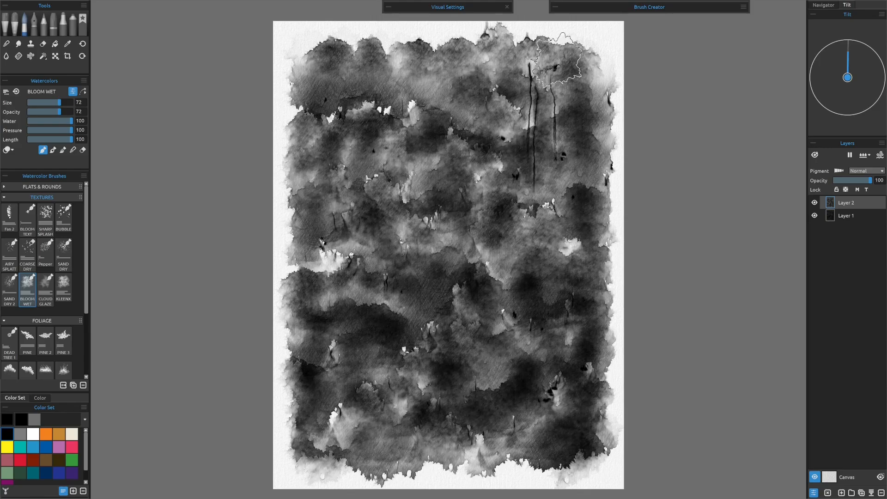
- Duplicate Layer 1 and Layer 2, and move the Layer 1 copy above the original Layer 2
{"action": "key", "text": "ctrl"}
{"action": "key", "text": "ctrl"}
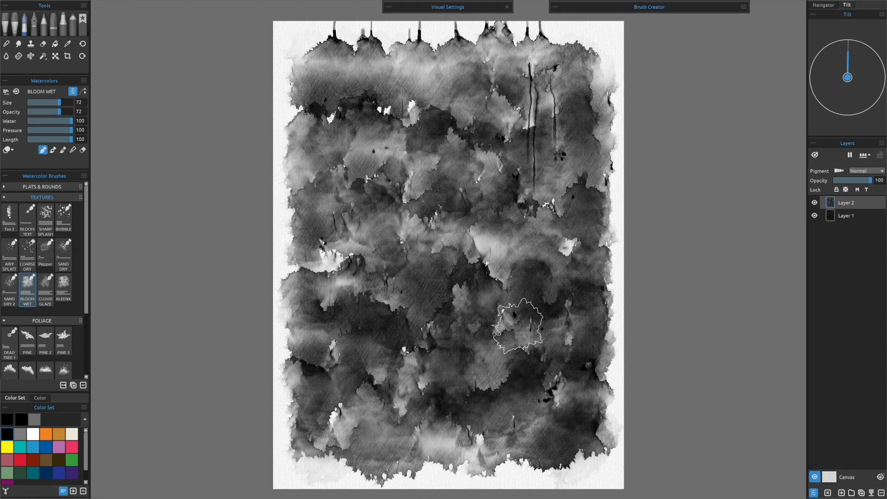
{"action": "left_click", "coordinate": [853, 218], "text": "ctrl"}
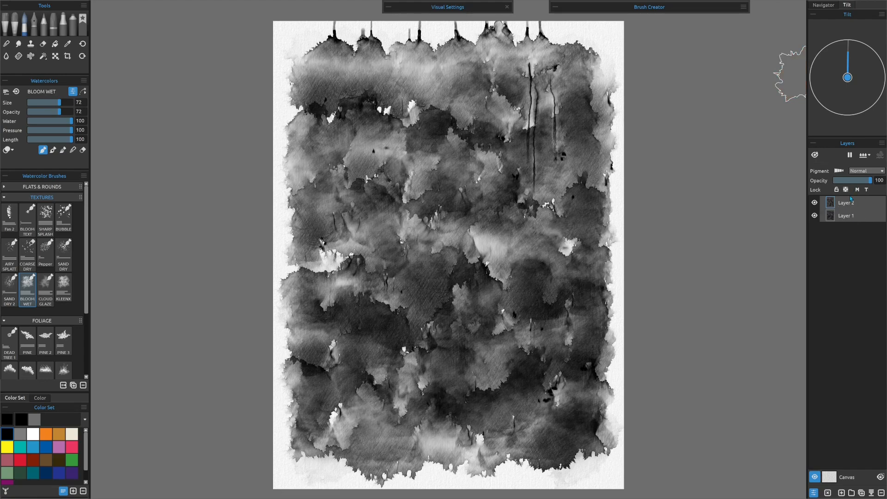
{"action": "left_click", "coordinate": [862, 494]}
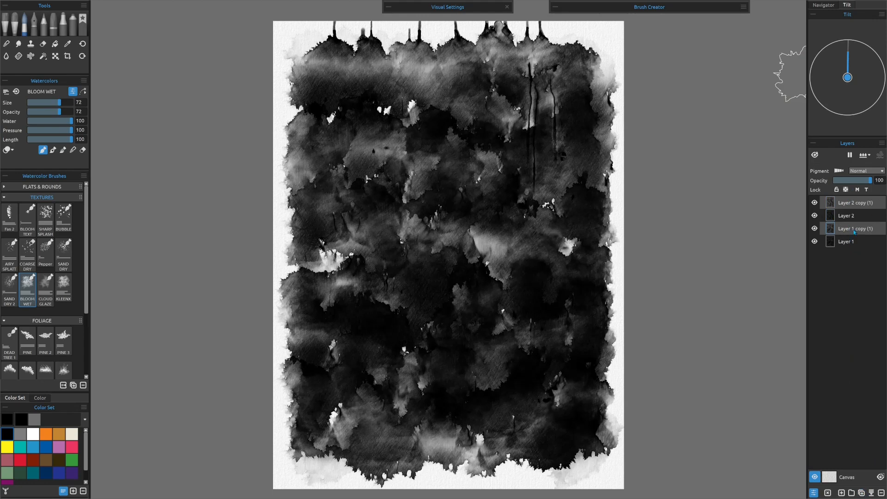
{"action": "left_click", "coordinate": [855, 231]}
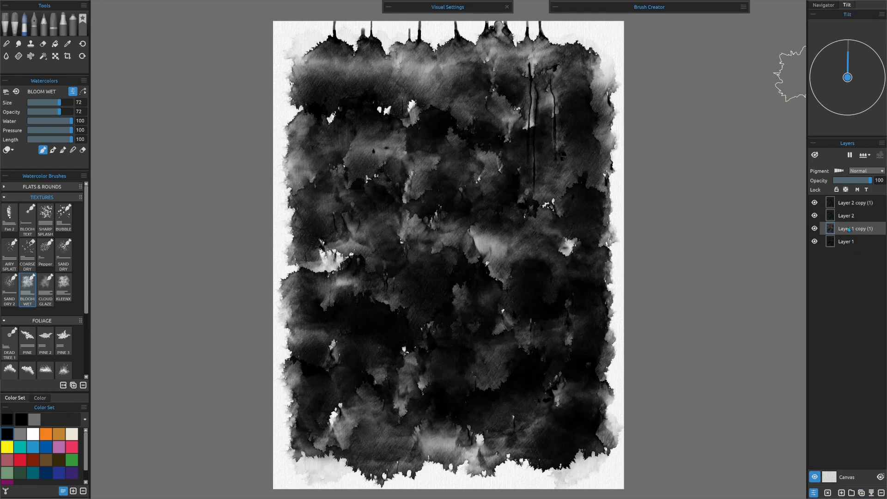
{"action": "left_click_drag", "start_coordinate": [851, 230], "coordinate": [849, 217]}
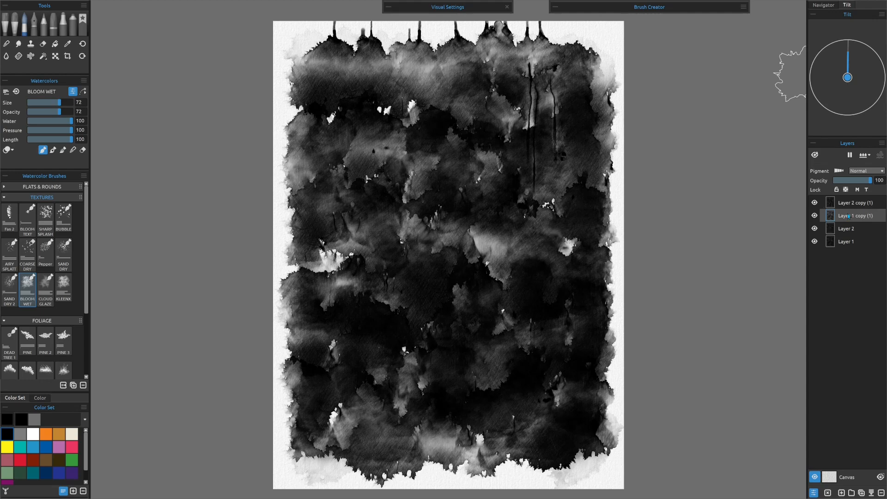
- Group the original Layer 1 and Layer 2, and hide the group
{"action": "left_click", "coordinate": [846, 229]}
{"action": "left_click", "coordinate": [847, 242], "text": "shift"}
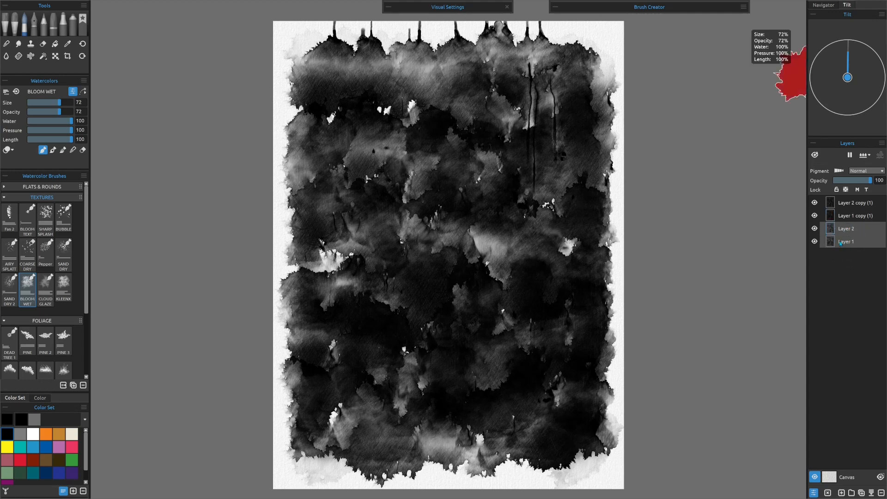
{"action": "key", "text": "ctrl+g"}
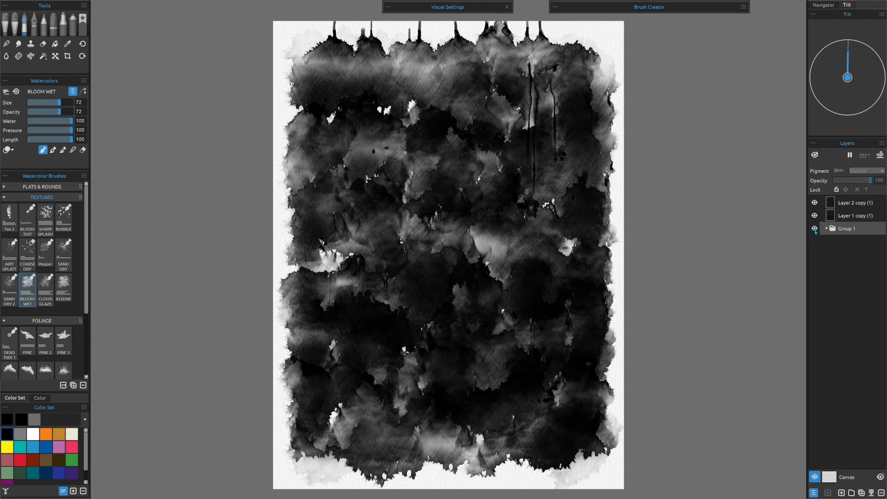
{"action": "left_click", "coordinate": [815, 228]}
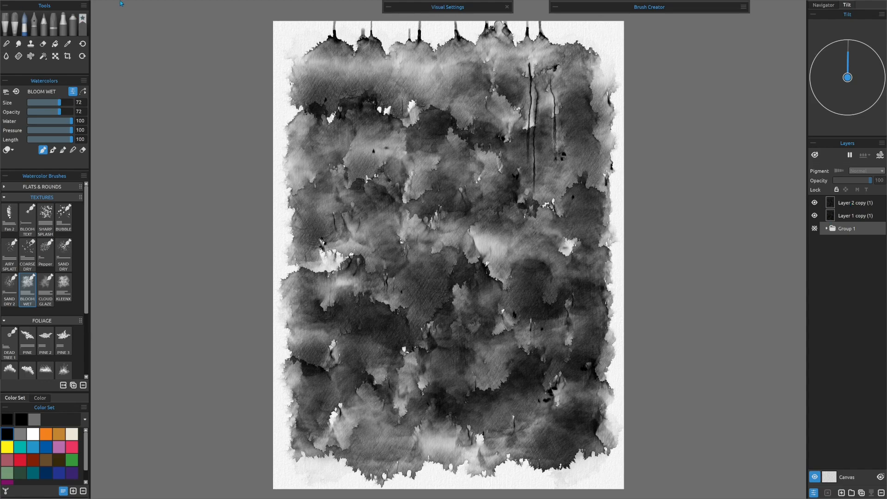
- Import the sunset photo VA-13775_E-T-SHIRT.png from the CROPPED folder and accept its placement over the whole page
{"action": "mouse_move", "coordinate": [105, 4]}
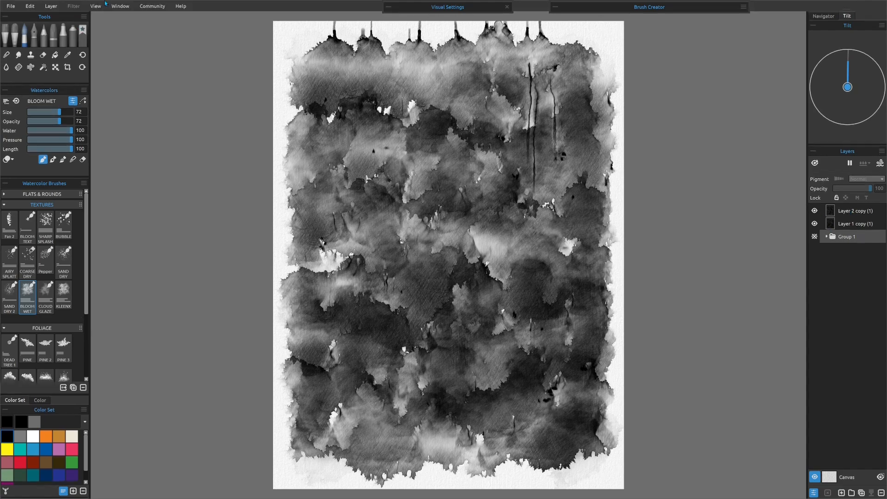
{"action": "left_click", "coordinate": [10, 6]}
{"action": "left_click", "coordinate": [27, 83]}
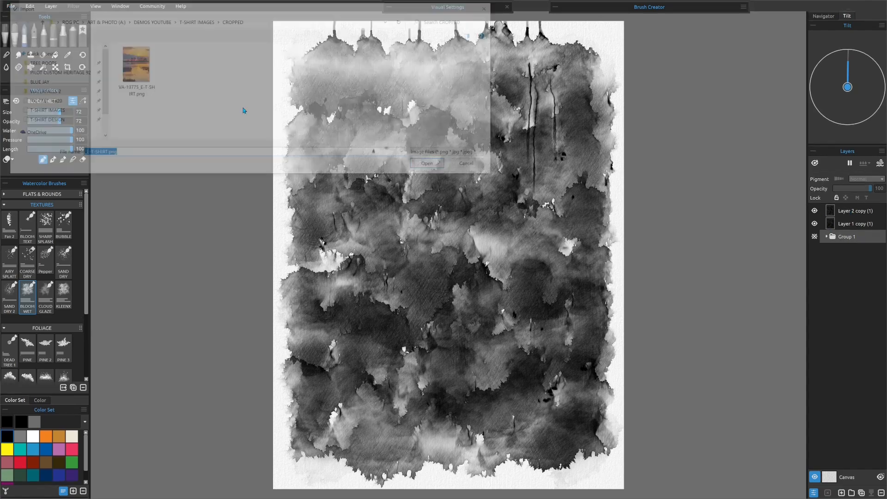
{"action": "double_click", "coordinate": [136, 65]}
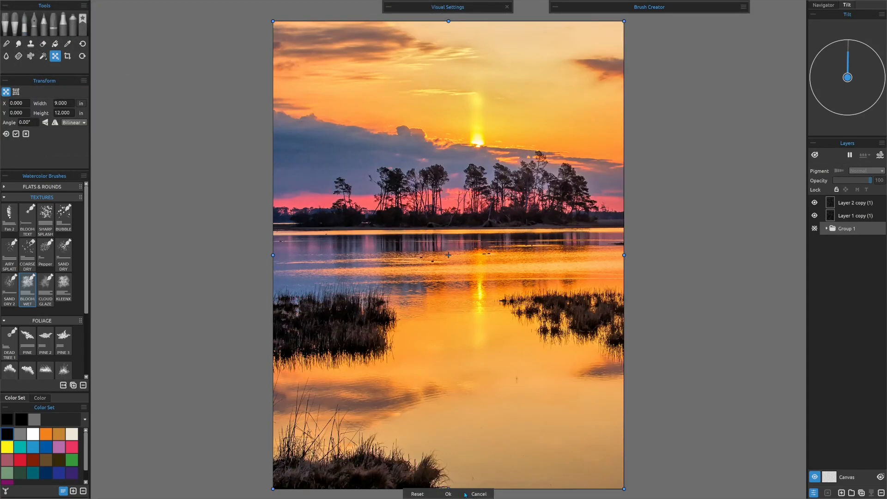
{"action": "left_click", "coordinate": [449, 494]}
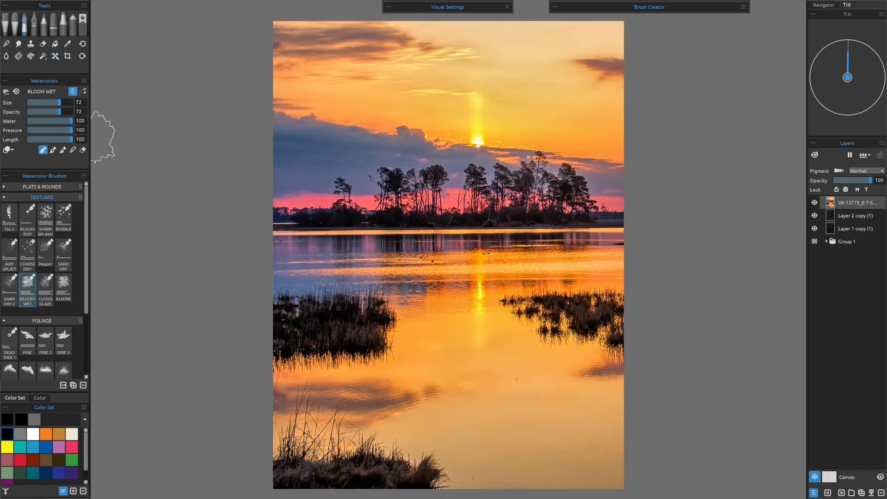
- Turn the imported sunset photo layer into a clipping mask on the watercolor wash layer beneath it
{"action": "left_click", "coordinate": [10, 6]}
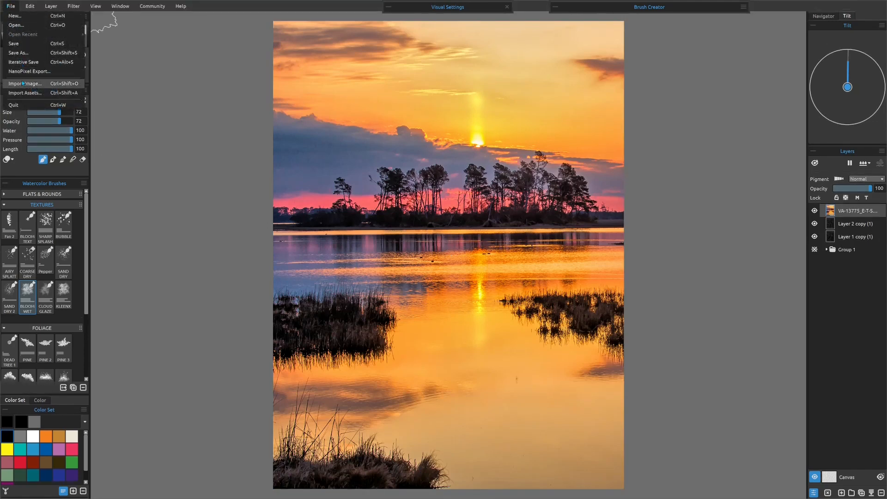
{"action": "left_click", "coordinate": [131, 424]}
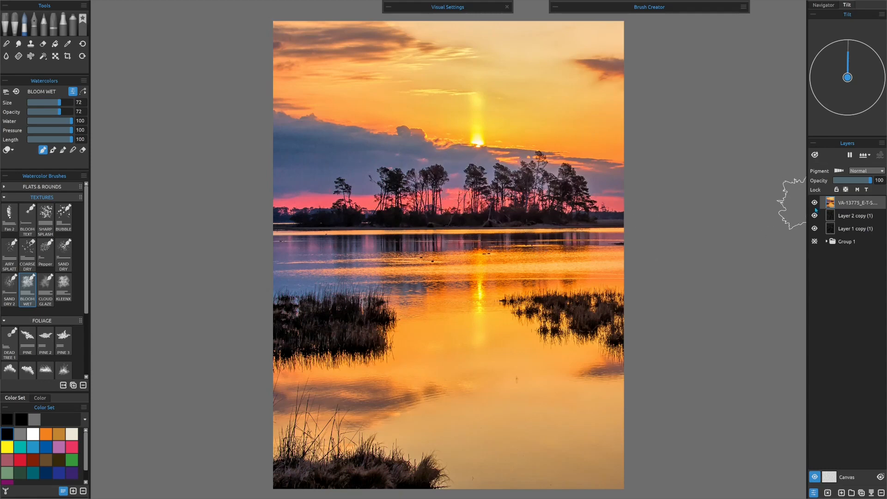
{"action": "right_click", "coordinate": [847, 206]}
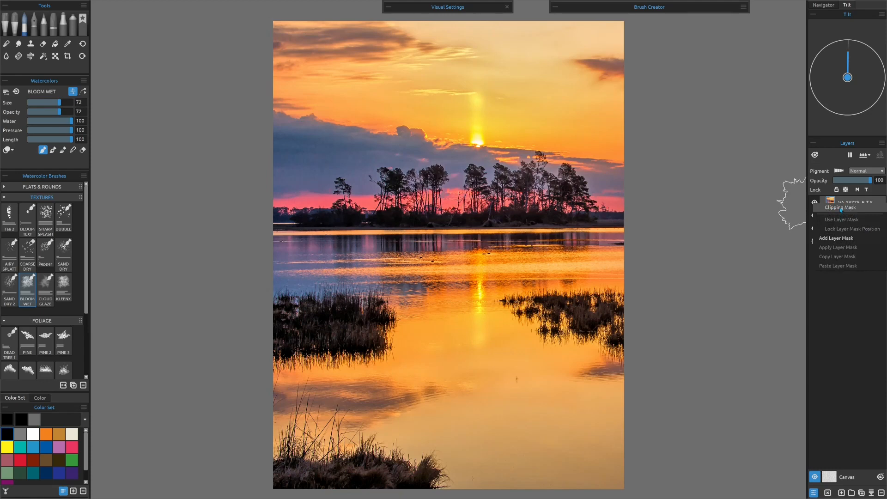
{"action": "left_click", "coordinate": [847, 207]}
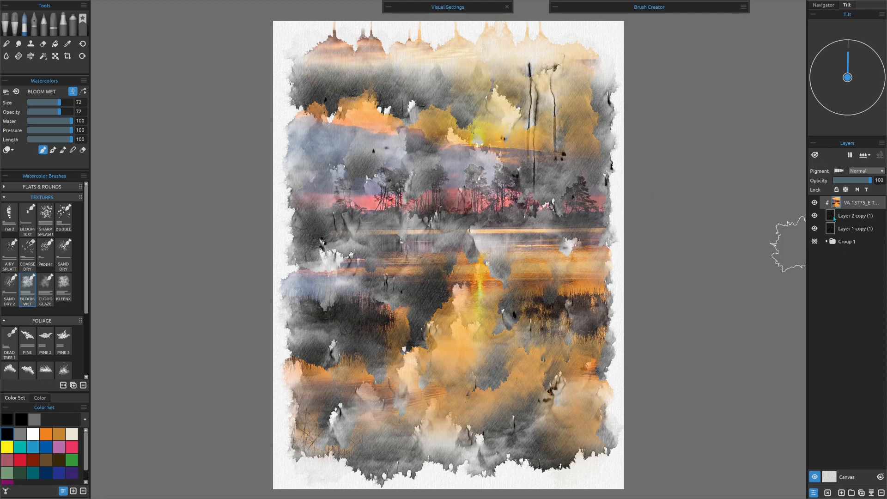
- Merge the Layer 2 copy and Layer 1 copy into a single wash layer under the clipped photo
{"action": "left_click", "coordinate": [852, 216]}
{"action": "left_click", "coordinate": [854, 229], "text": "shift"}
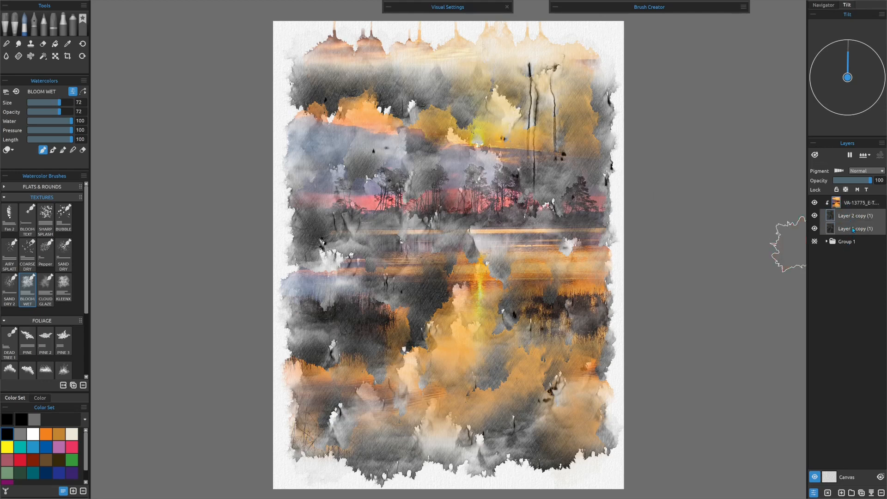
{"action": "left_click", "coordinate": [873, 493]}
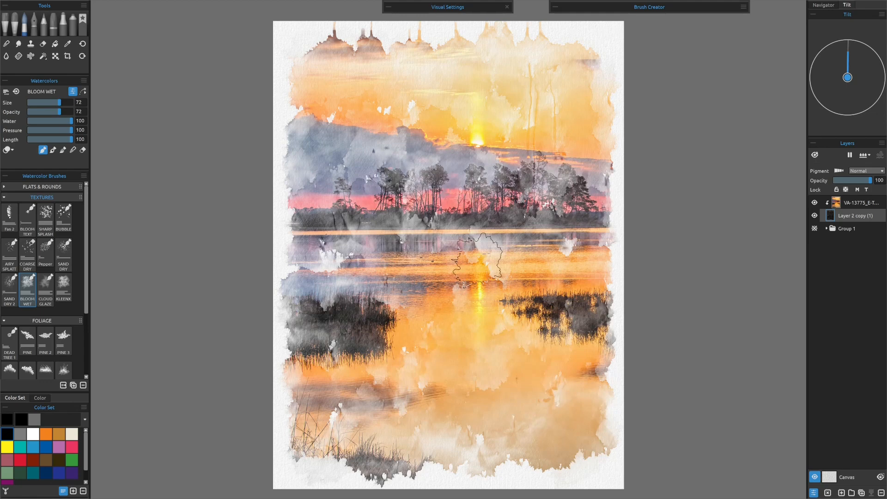
- Compare the clipped photo with Group 1 shown and hidden, leaving the group hidden
{"action": "left_click", "coordinate": [843, 230]}
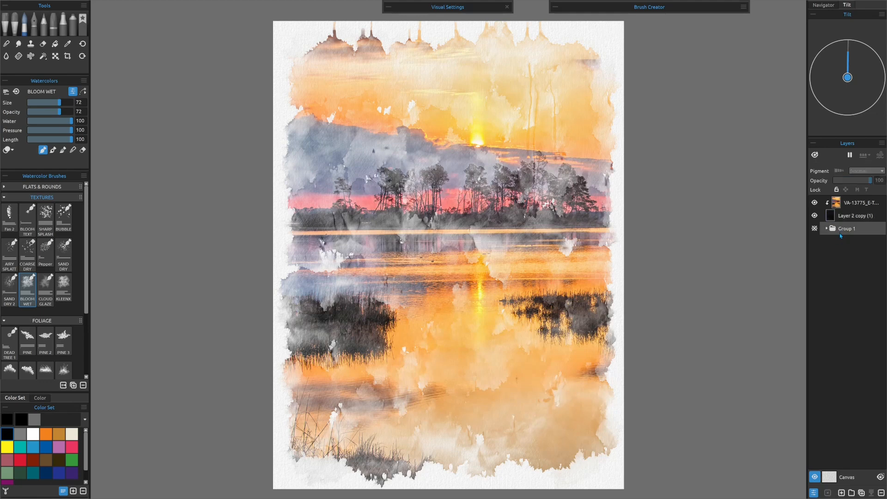
{"action": "left_click", "coordinate": [815, 228]}
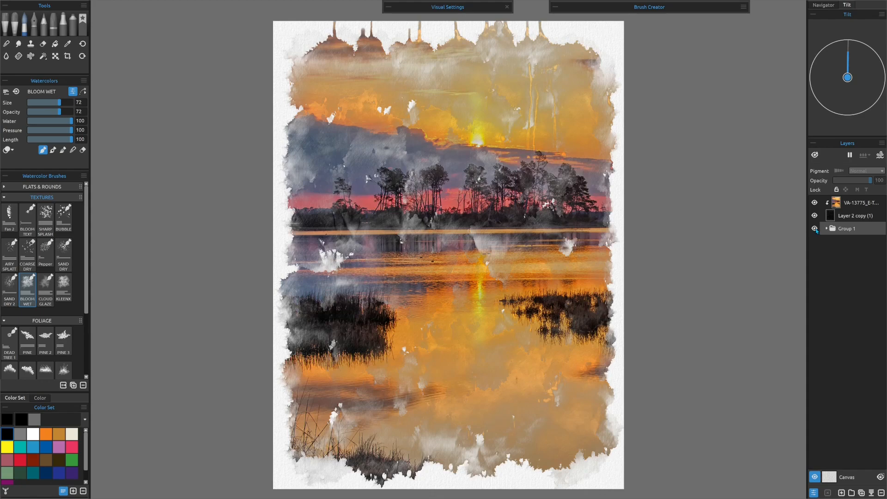
{"action": "left_click", "coordinate": [815, 229]}
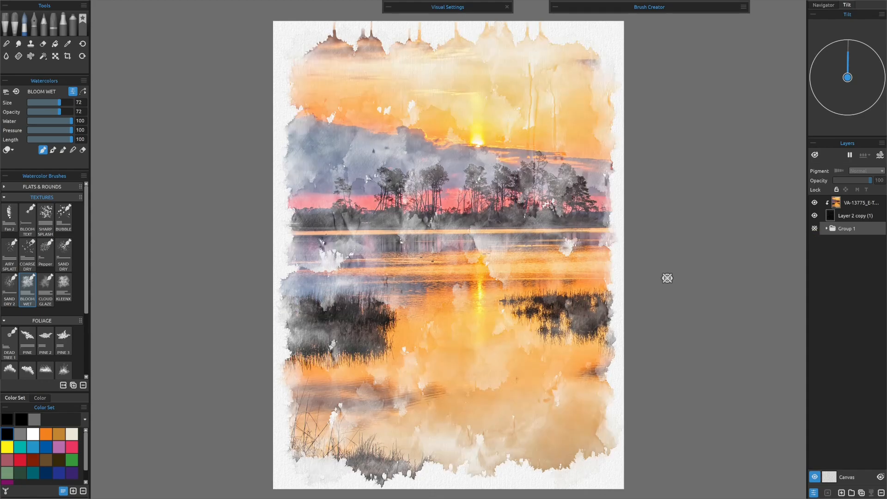
- Set the BLOOM WET brush opacity to 33 and paint softly over white gaps on the merged wash layer
{"action": "left_click", "coordinate": [831, 219]}
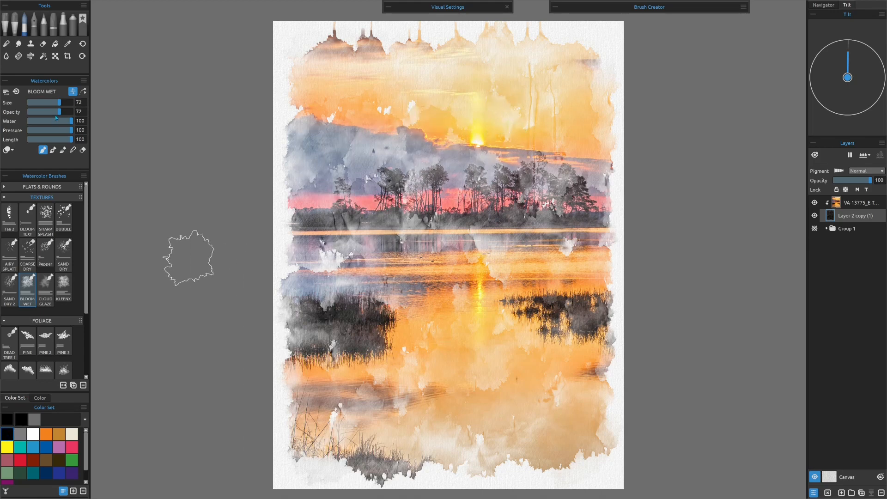
{"action": "left_click_drag", "start_coordinate": [57, 115], "coordinate": [42, 118]}
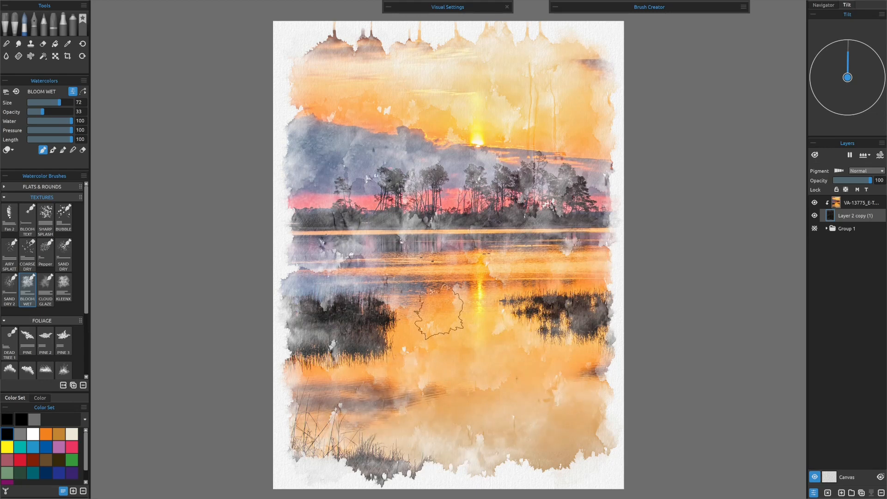
- Try painting dense BLOOM WET blooms across the merged wash layer, and undo the strokes
{"action": "mouse_move", "coordinate": [439, 312]}
{"action": "left_mouse_down"}
{"action": "mouse_move", "coordinate": [342, 316]}
{"action": "mouse_move", "coordinate": [379, 259]}
{"action": "mouse_move", "coordinate": [347, 217]}
{"action": "mouse_move", "coordinate": [483, 247]}
{"action": "left_mouse_up"}
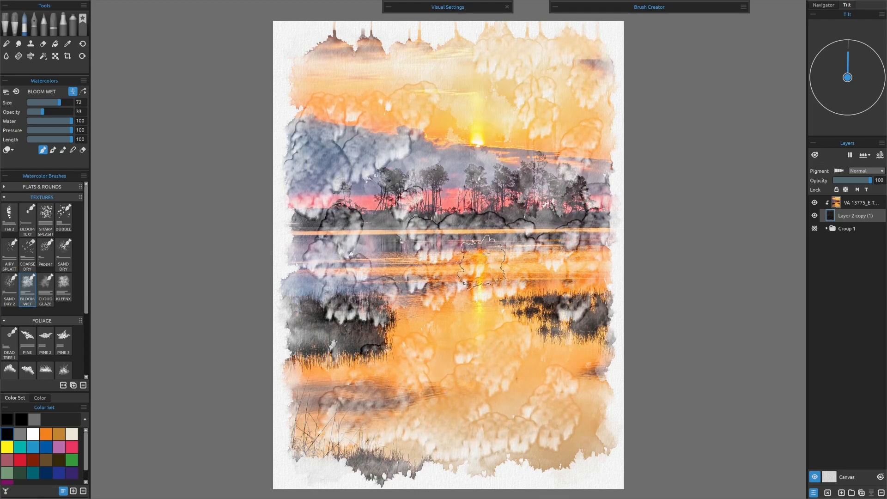
{"action": "key", "text": "ctrl+z"}
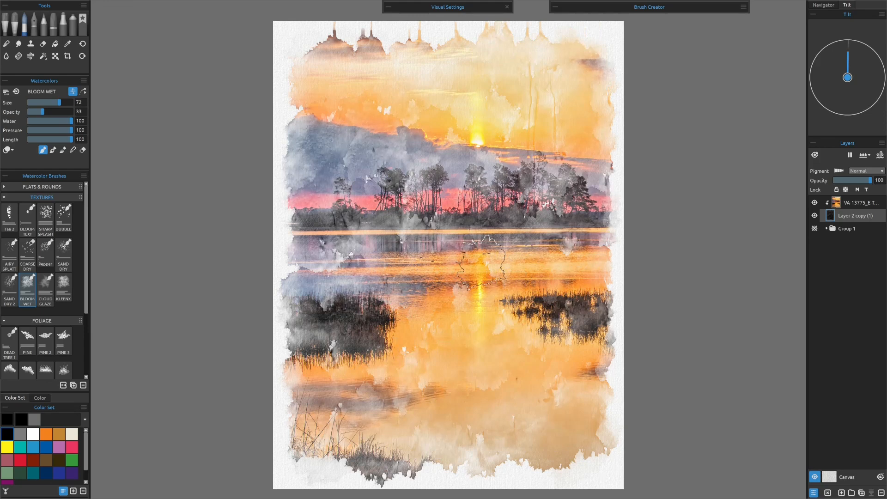
{"action": "key", "text": "ctrl+z"}
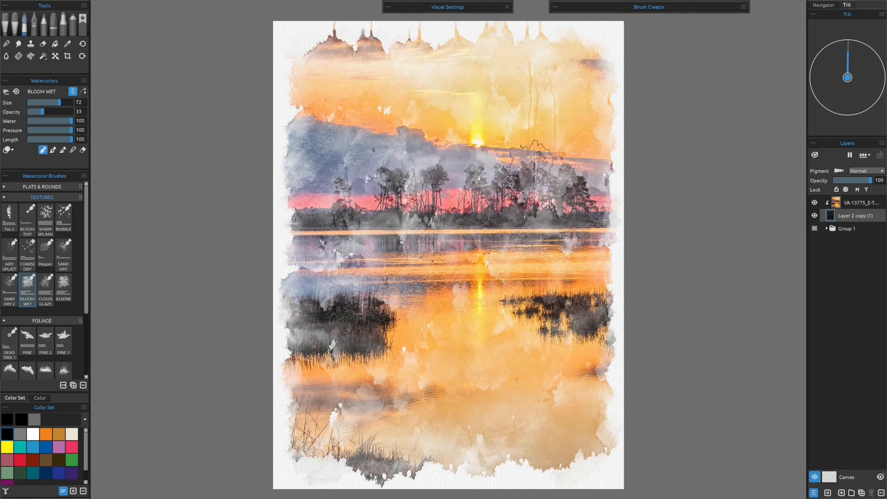
- Hide the sunset photo layer and the canvas so only the black wash shows on transparency
{"action": "left_click", "coordinate": [827, 229]}
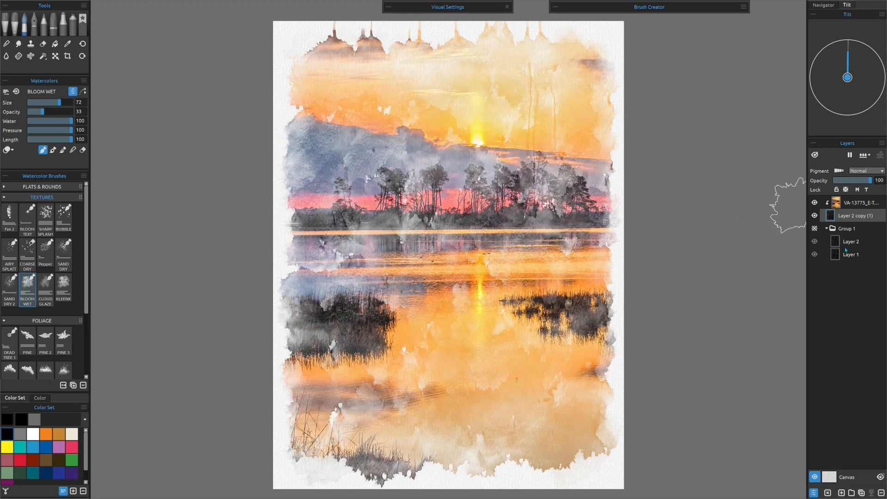
{"action": "left_click", "coordinate": [826, 229]}
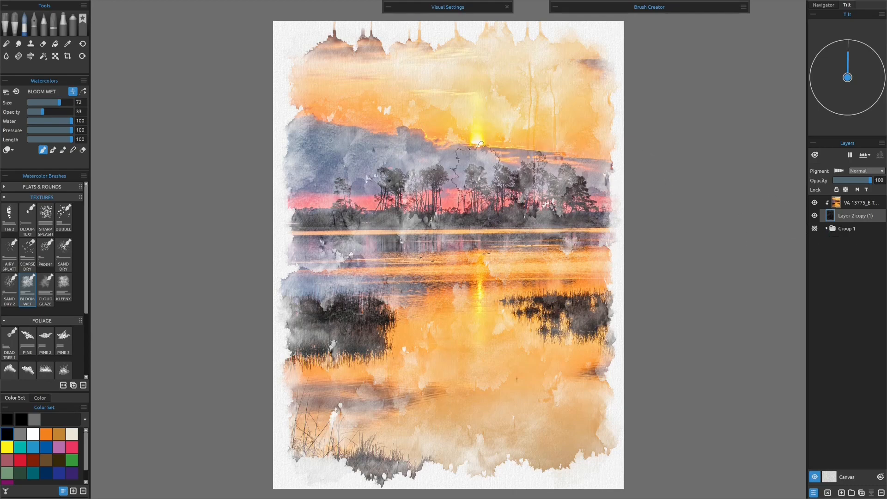
{"action": "left_click", "coordinate": [814, 203]}
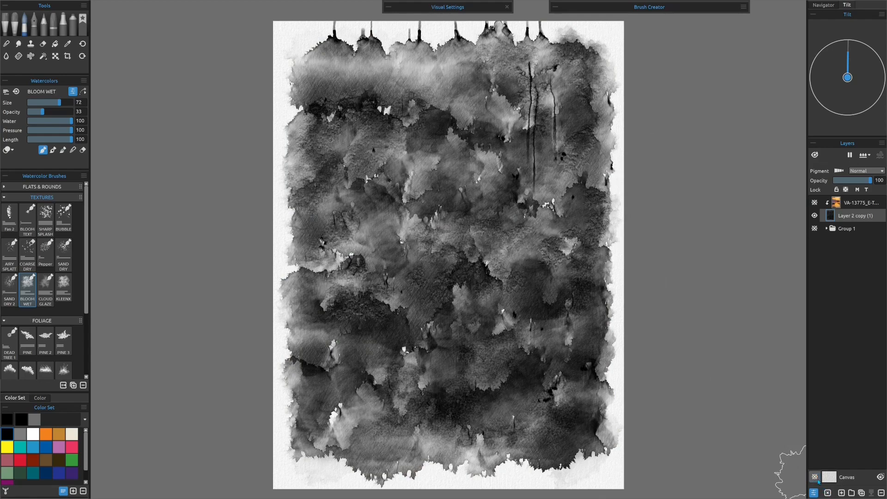
{"action": "left_click", "coordinate": [815, 477]}
- Save the wash as the PNG image Watercolor Mask.png in the CLIPPING MASKS folder
{"action": "mouse_move", "coordinate": [94, 4]}
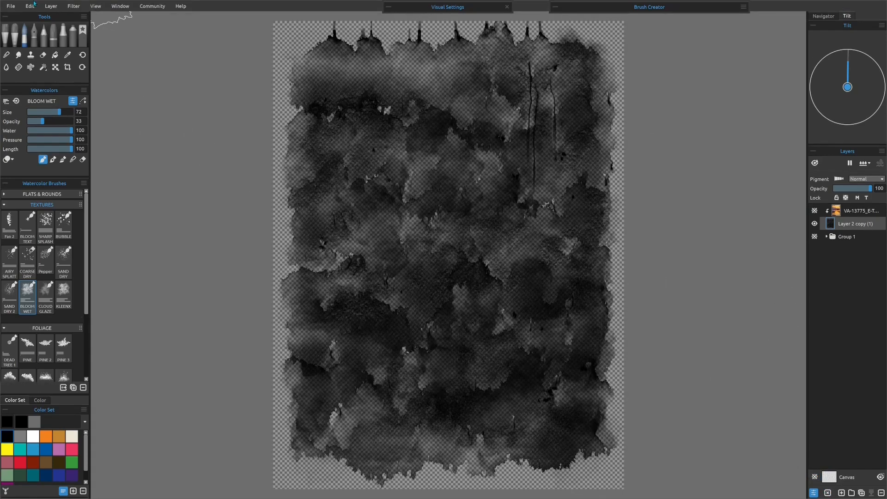
{"action": "left_click", "coordinate": [10, 6]}
{"action": "left_click", "coordinate": [18, 53]}
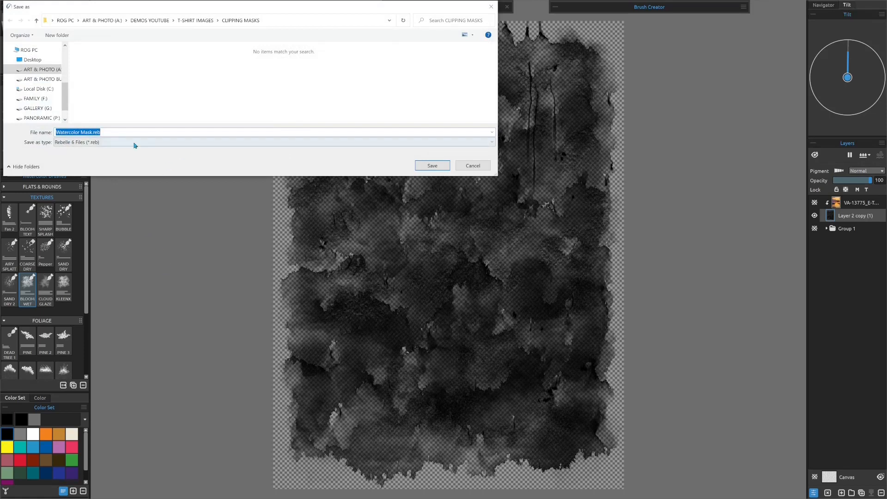
{"action": "left_click", "coordinate": [174, 144]}
{"action": "left_click", "coordinate": [92, 165]}
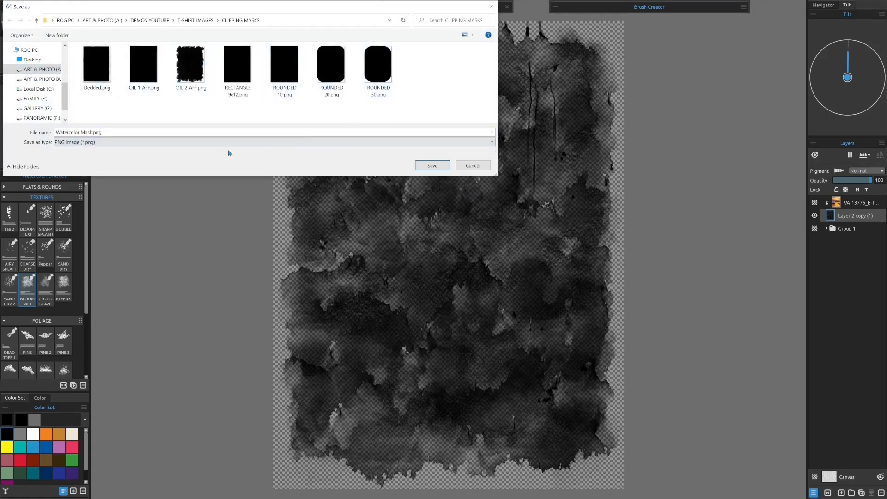
{"action": "left_click", "coordinate": [73, 134]}
{"action": "left_click", "coordinate": [434, 163]}
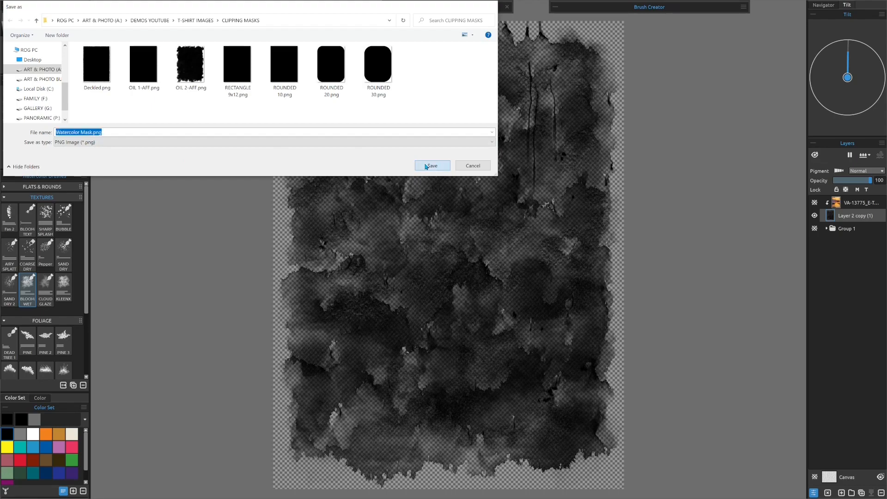
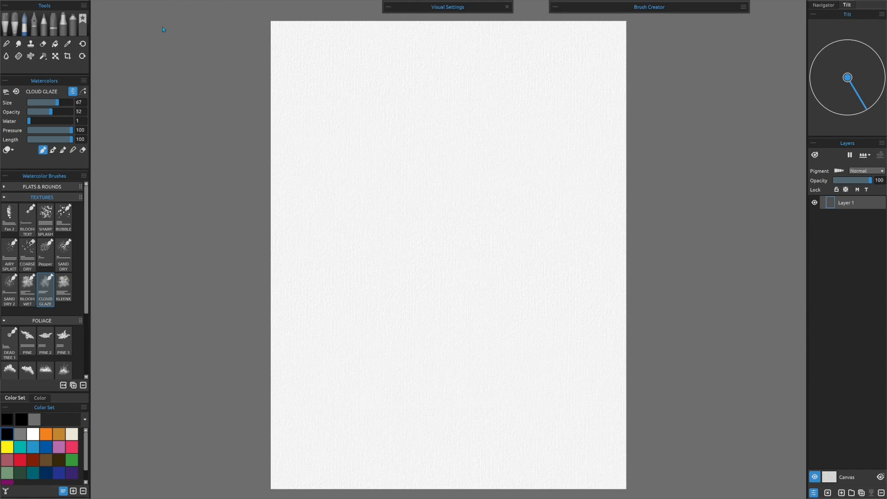
- Import the kayaker photo PA-14134-3600 Cropped.jpg from the PHOTOS folder and accept its 9 by 12 in placement
{"action": "mouse_move", "coordinate": [151, 3]}
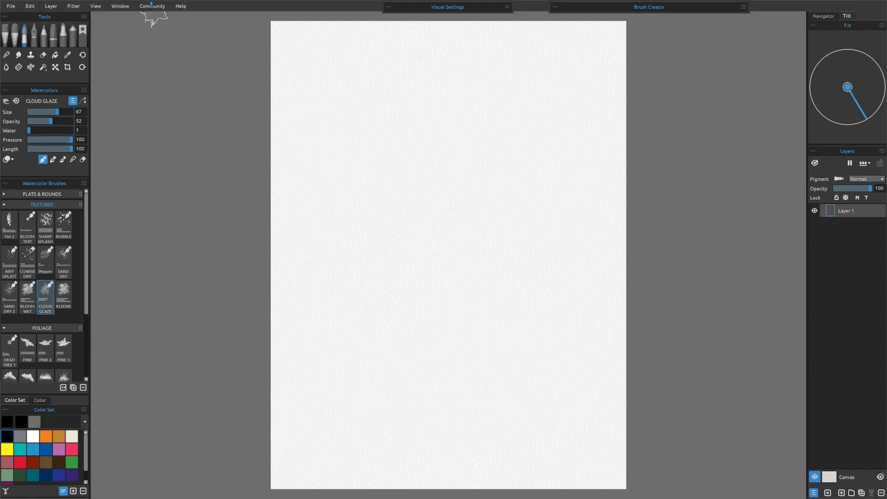
{"action": "left_click", "coordinate": [10, 5]}
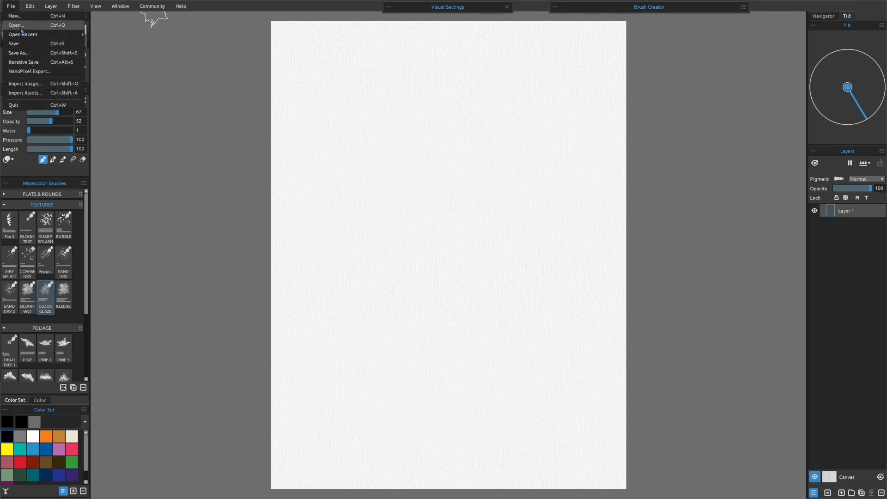
{"action": "left_click", "coordinate": [35, 83]}
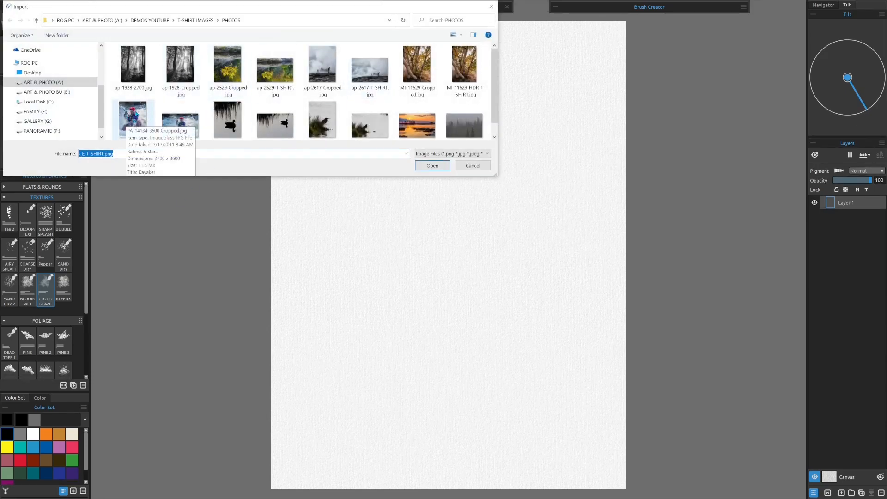
{"action": "double_click", "coordinate": [135, 114]}
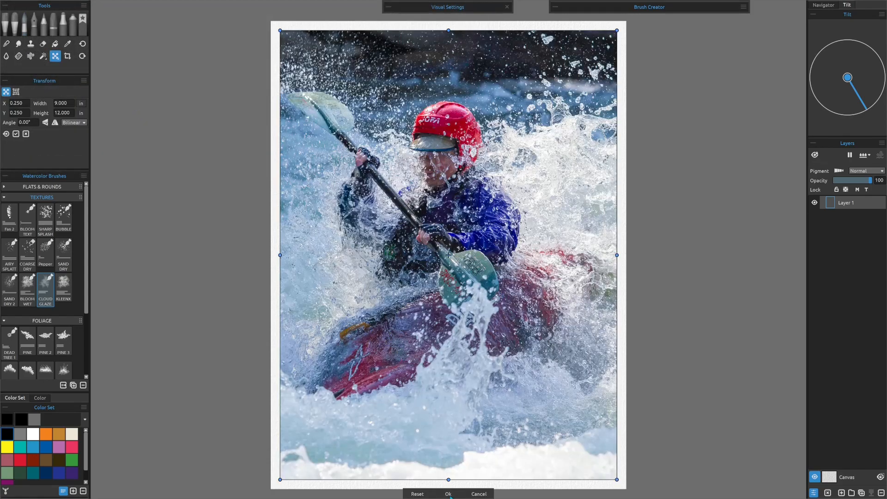
{"action": "left_click", "coordinate": [449, 494]}
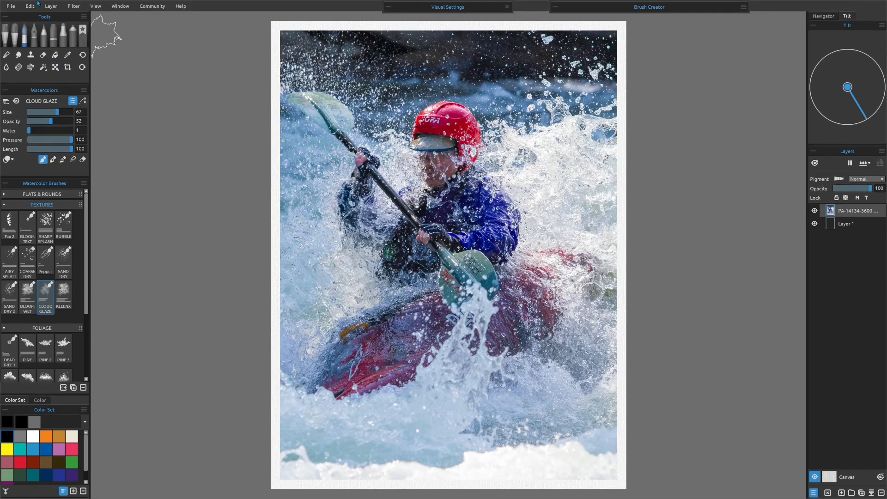
- Import Watercolor Mask.png from the CLIPPING MASKS folder and accept its 9 by 12 in placement
{"action": "left_click", "coordinate": [11, 7]}
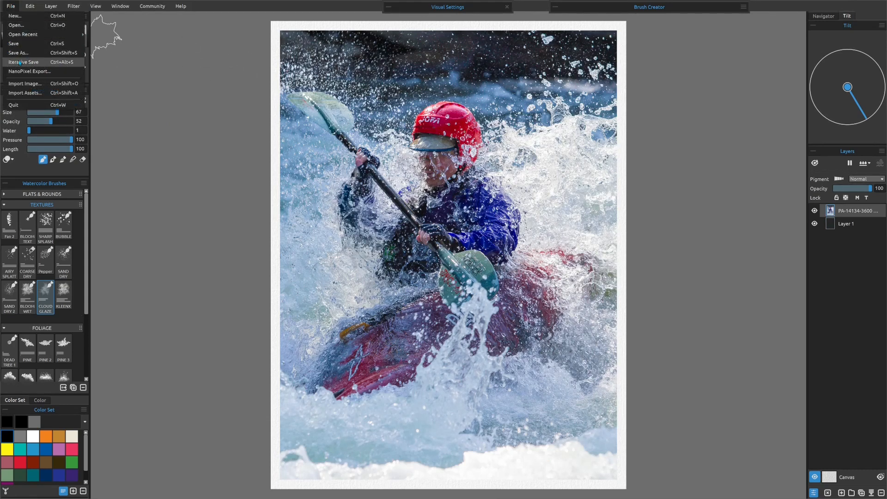
{"action": "left_click", "coordinate": [17, 86]}
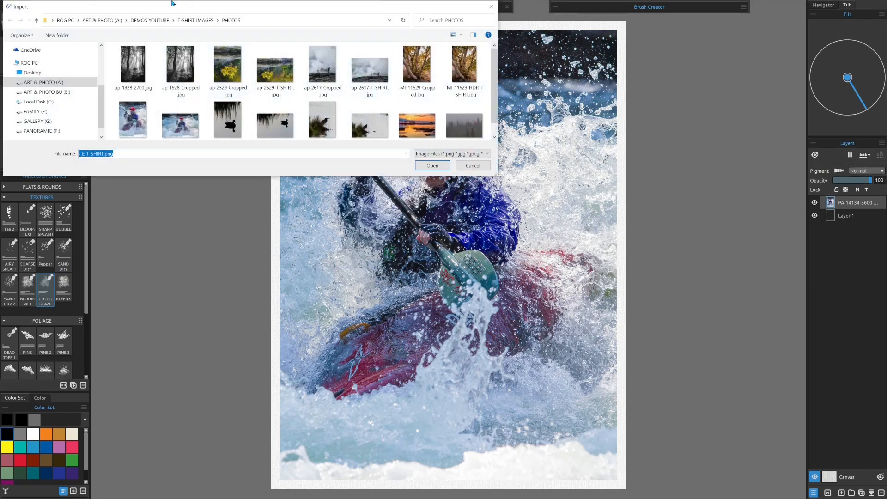
{"action": "left_click", "coordinate": [194, 20]}
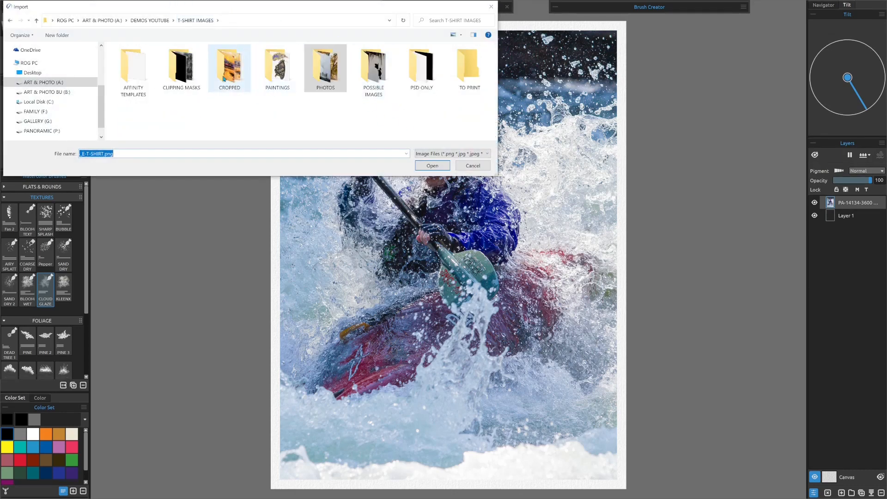
{"action": "double_click", "coordinate": [185, 67]}
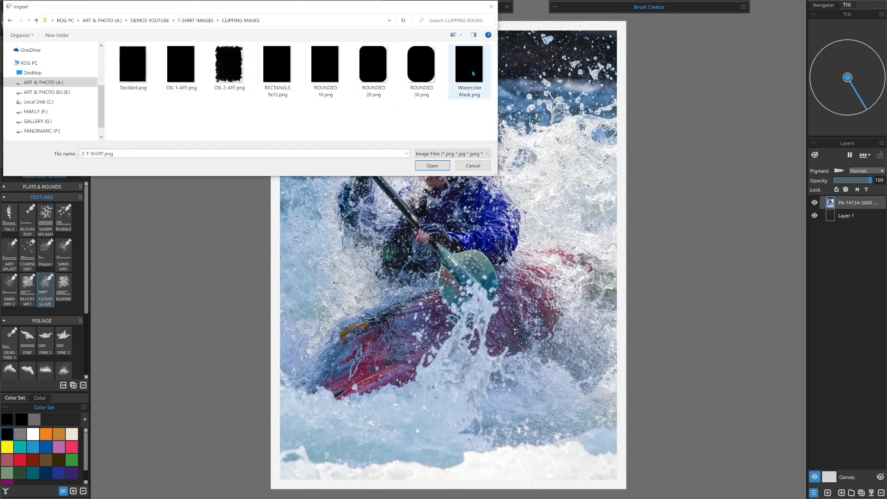
{"action": "double_click", "coordinate": [470, 70]}
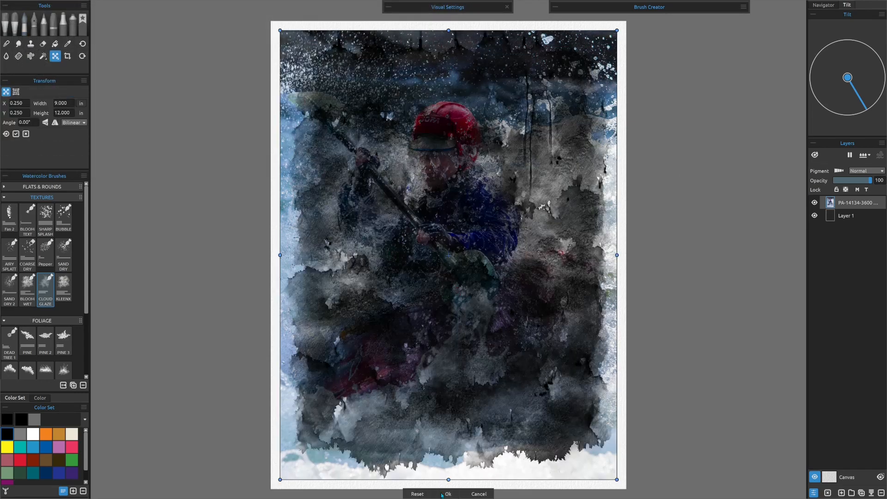
{"action": "left_click", "coordinate": [449, 494]}
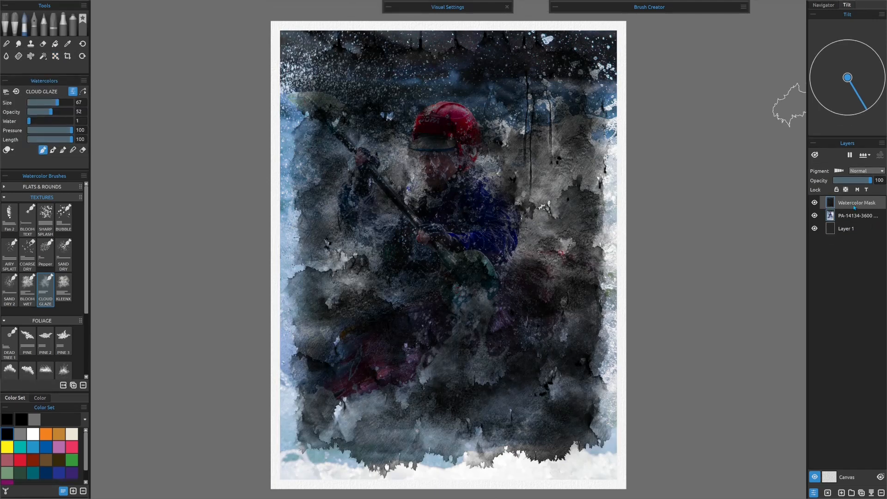
- Move the Watercolor Mask layer beneath the kayaker photo and turn the photo into a clipping mask on it
{"action": "left_click_drag", "start_coordinate": [853, 202], "coordinate": [840, 218]}
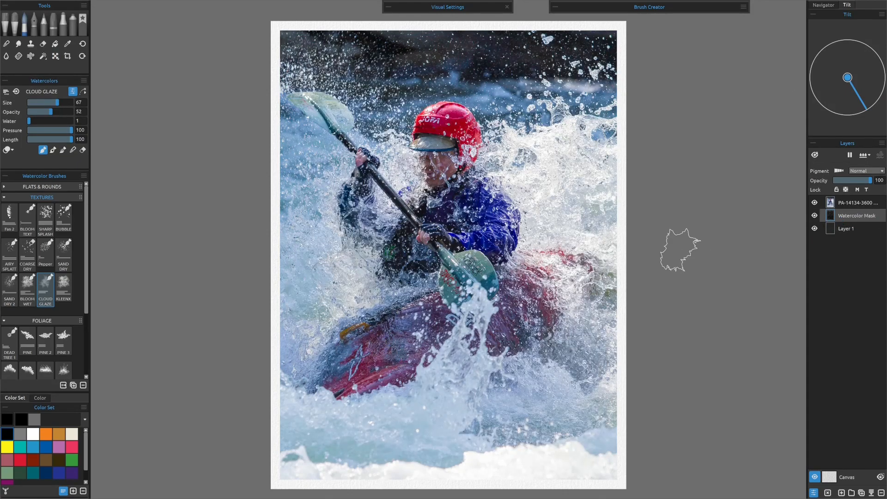
{"action": "left_click", "coordinate": [847, 203]}
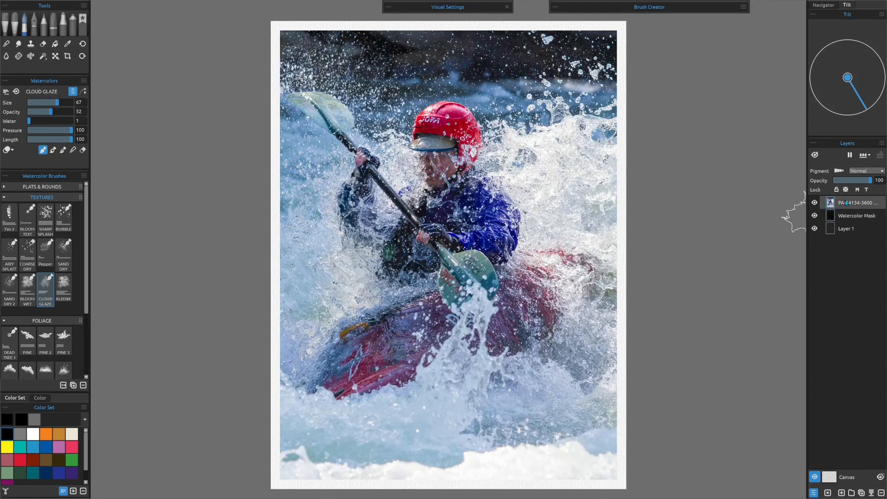
{"action": "right_click", "coordinate": [845, 201]}
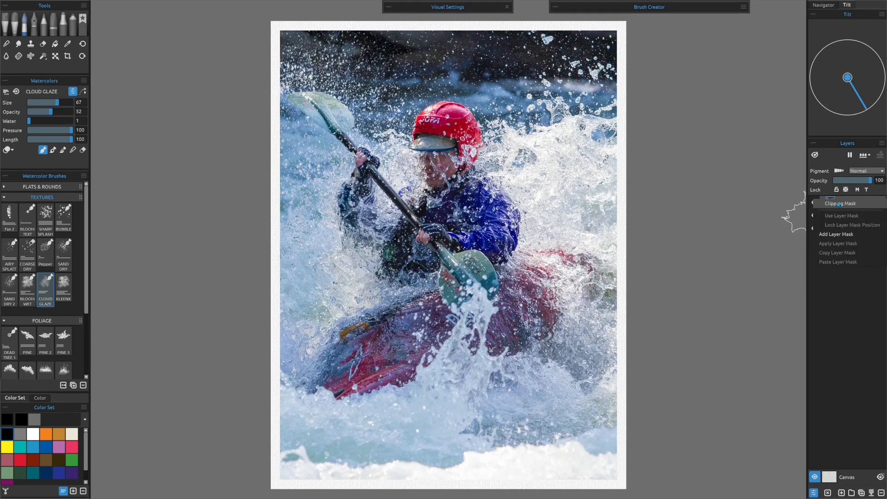
{"action": "left_click", "coordinate": [846, 202]}
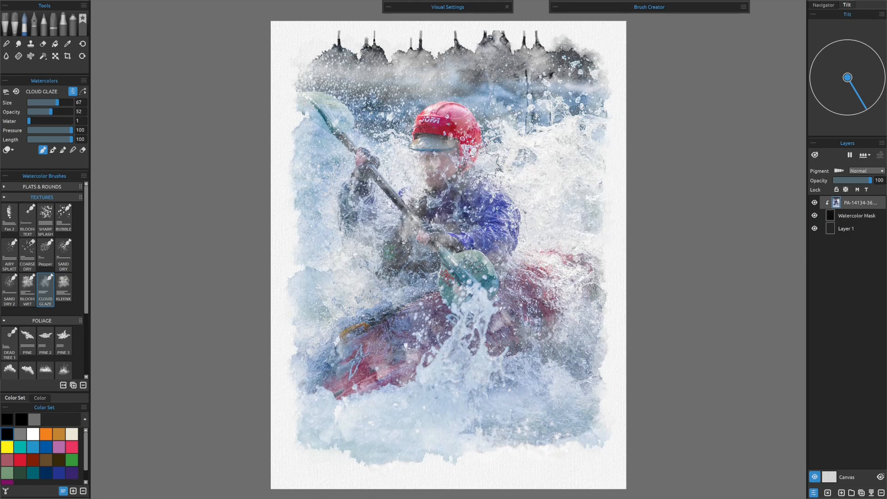
- Delete the empty Layer 1, and duplicate the clipped kayaker photo and Watercolor Mask layers together
{"action": "left_click", "coordinate": [848, 230]}
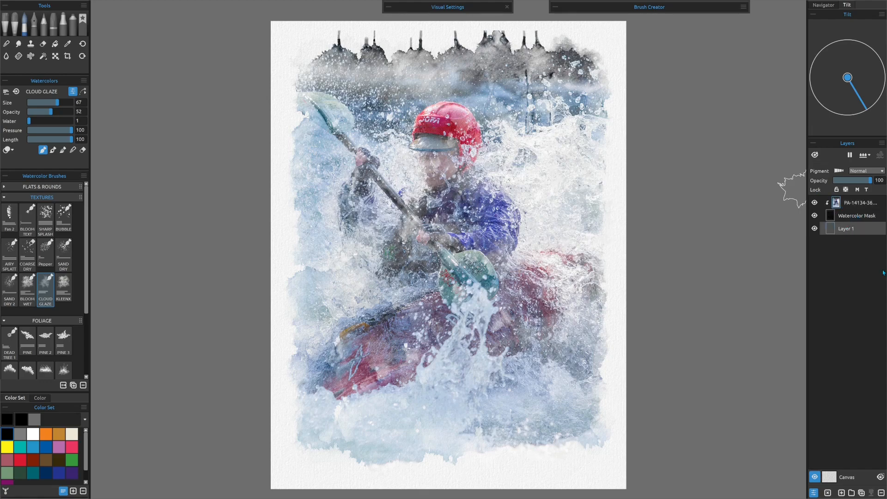
{"action": "left_click", "coordinate": [882, 493]}
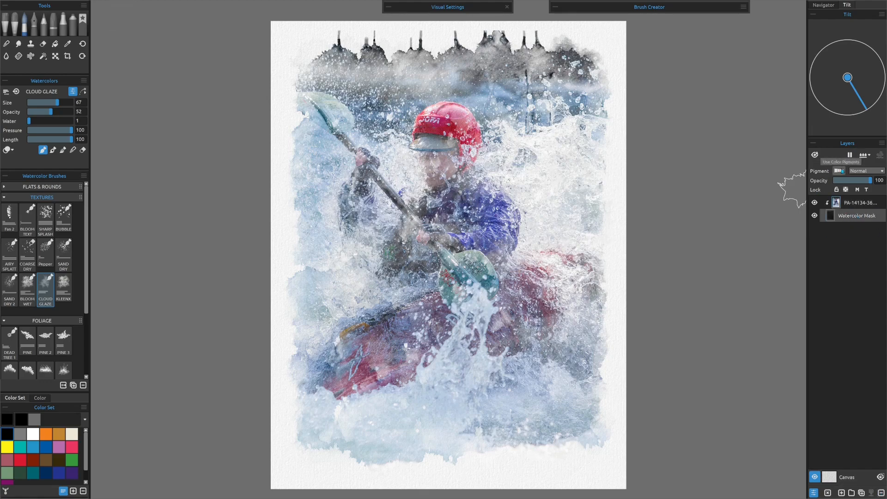
{"action": "left_click", "coordinate": [857, 207]}
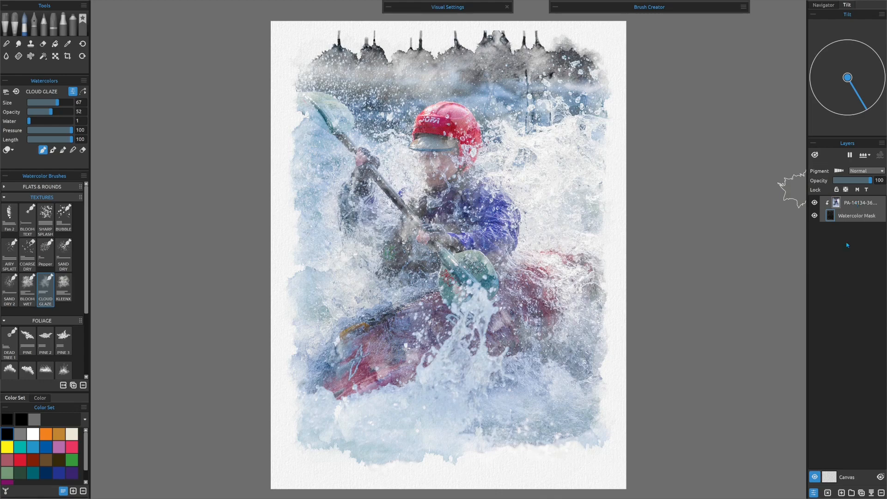
{"action": "left_click", "coordinate": [862, 493]}
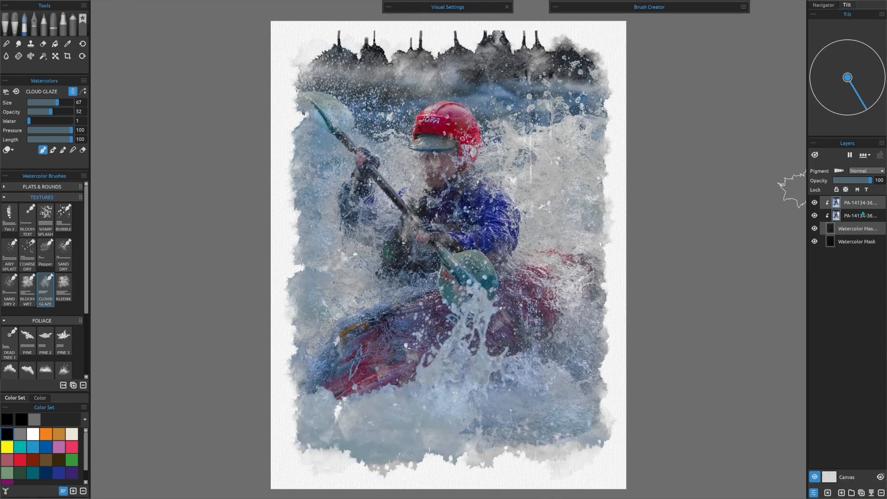
- Move the original kayaker photo directly above its original Watercolor Mask, and hide both original layers
{"action": "left_click_drag", "start_coordinate": [855, 216], "coordinate": [855, 231]}
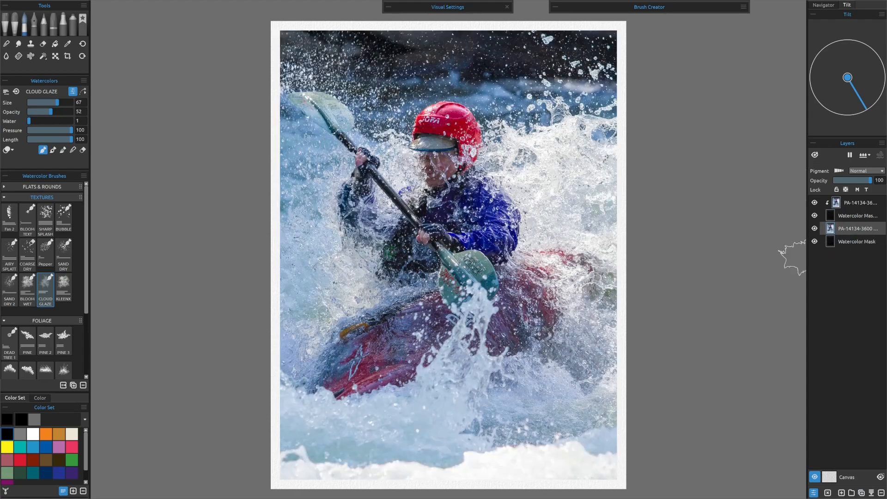
{"action": "left_click", "coordinate": [815, 228]}
{"action": "left_click", "coordinate": [814, 241]}
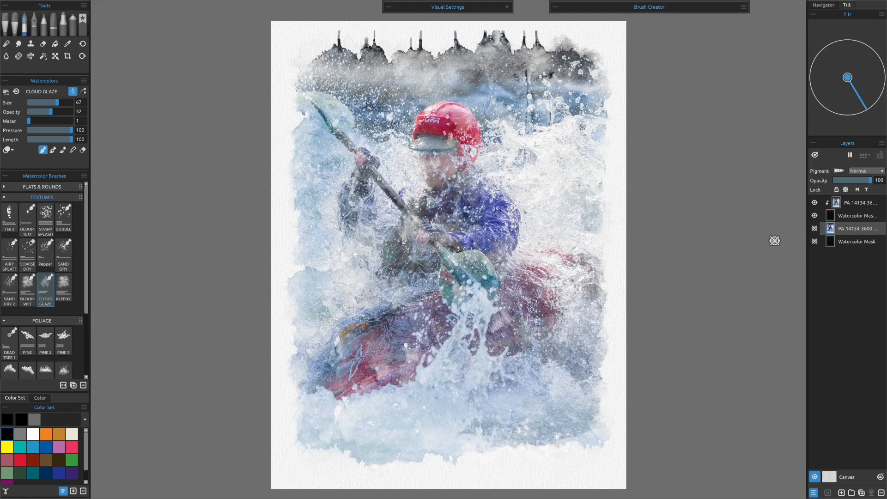
- Wet the helmet area of the clipped photo copy with the Splats 3 water brush at size 78, checking coverage with Show Wet
{"action": "left_click", "coordinate": [845, 206]}
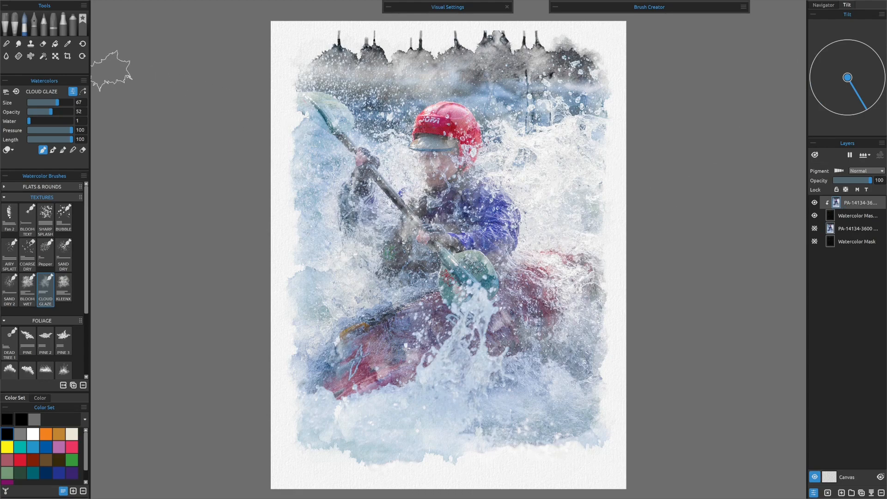
{"action": "left_click", "coordinate": [6, 57]}
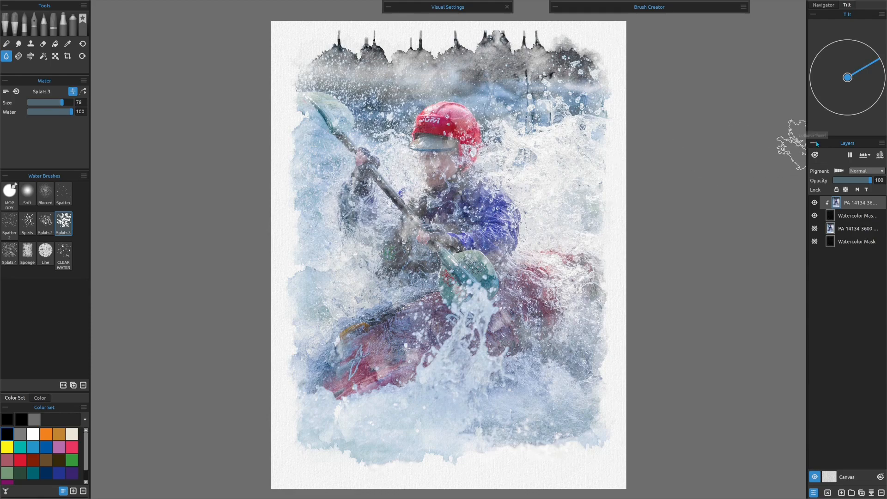
{"action": "left_click", "coordinate": [815, 156]}
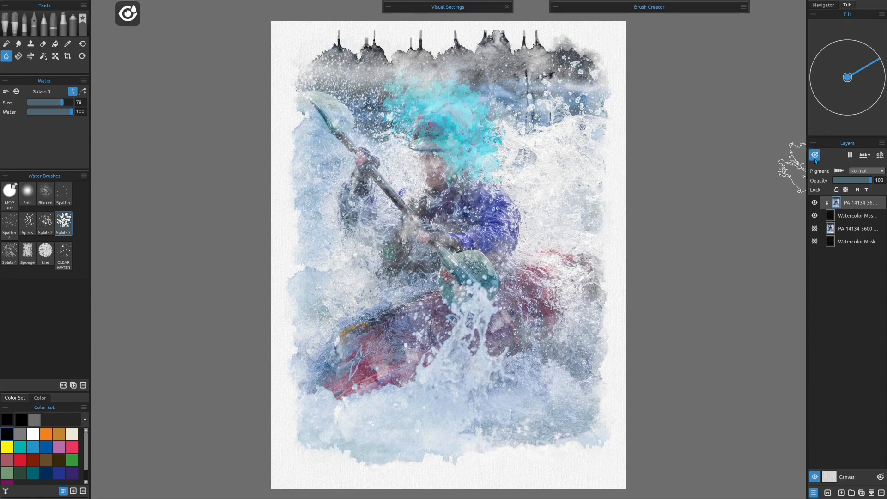
{"action": "left_click", "coordinate": [814, 158]}
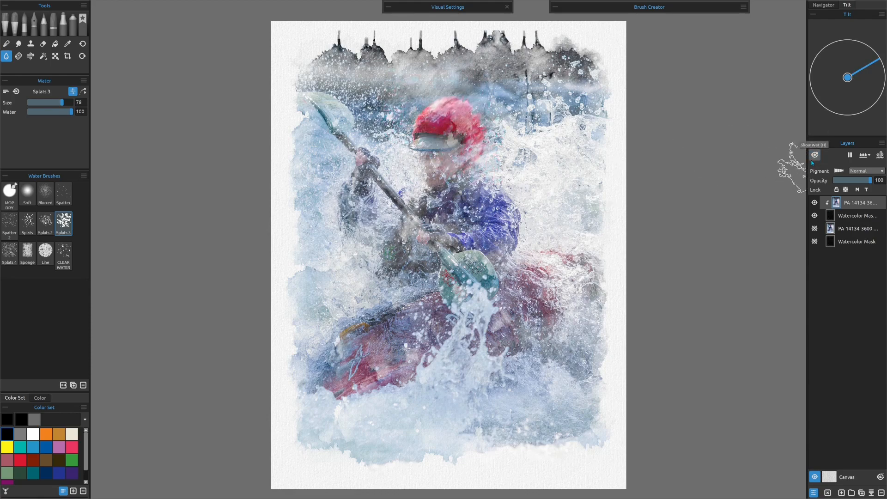
{"action": "left_click", "coordinate": [813, 161]}
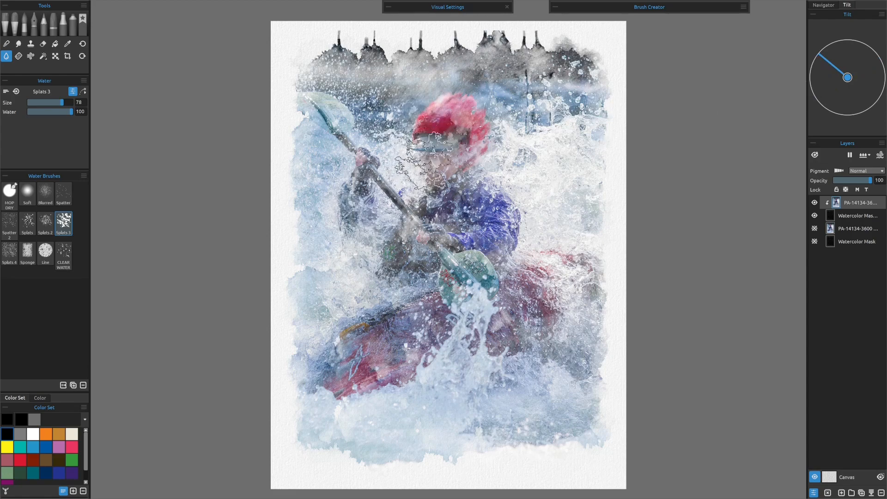
- Brush water over the kayaker's face, blue jacket and the kayak so their colors bleed into the surrounding spray
{"action": "mouse_move", "coordinate": [425, 160]}
{"action": "left_mouse_down"}
{"action": "mouse_move", "coordinate": [445, 252]}
{"action": "mouse_move", "coordinate": [439, 137]}
{"action": "mouse_move", "coordinate": [388, 228]}
{"action": "left_mouse_up"}
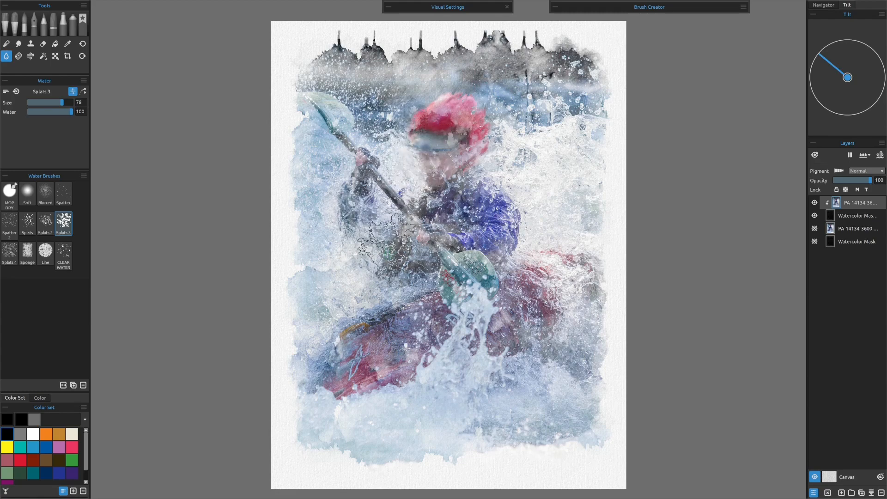
{"action": "key", "text": "d"}
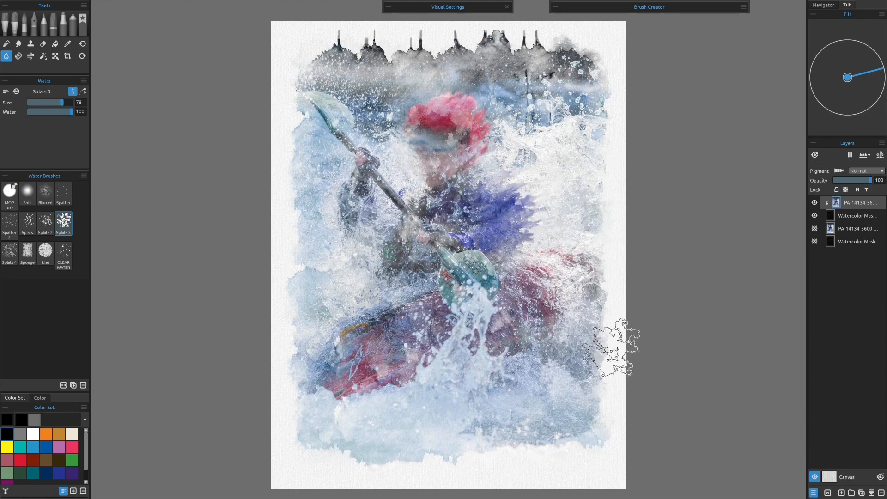
{"action": "key", "text": "d"}
{"action": "mouse_move", "coordinate": [534, 204]}
{"action": "left_mouse_down"}
{"action": "mouse_move", "coordinate": [549, 290]}
{"action": "mouse_move", "coordinate": [505, 187]}
{"action": "left_mouse_up"}
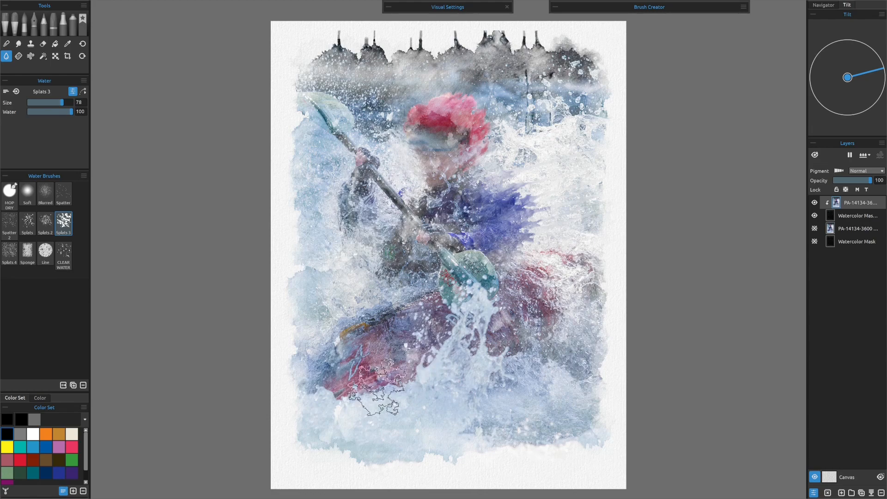
- Briefly hide the clipped photo to inspect the mask beneath, and wet the kayak's bow and the lower water area
{"action": "left_click", "coordinate": [815, 202]}
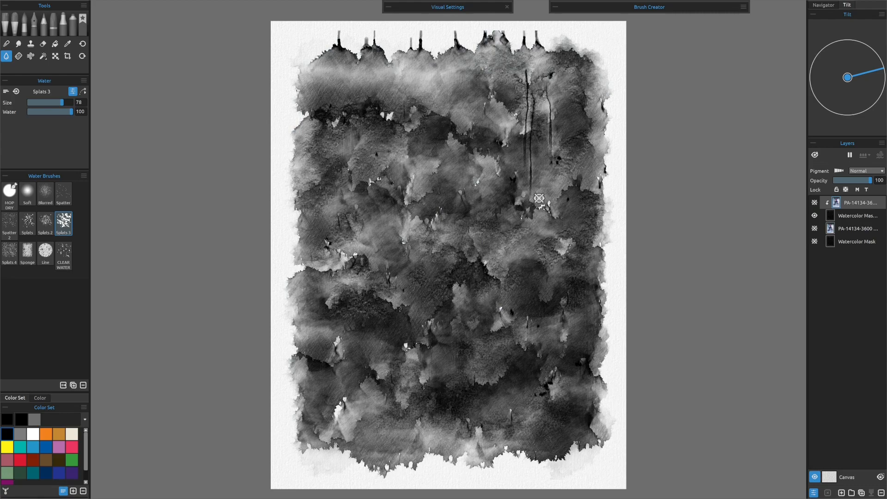
{"action": "left_click", "coordinate": [815, 202]}
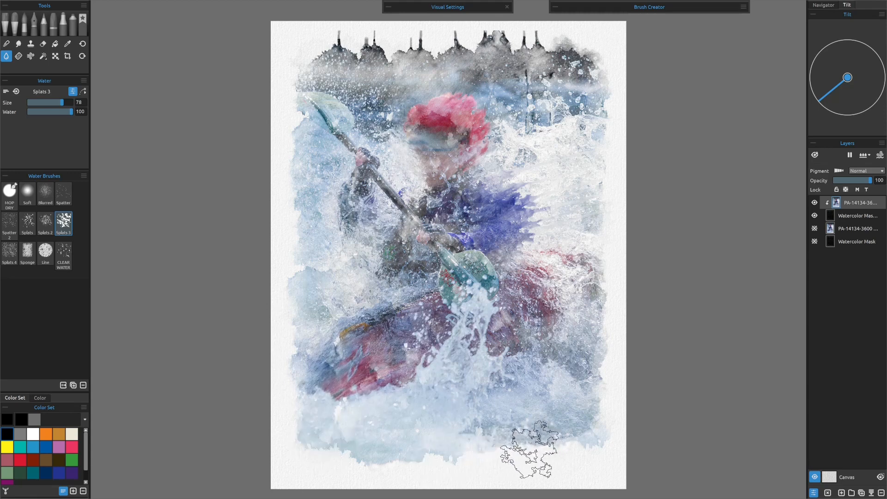
{"action": "mouse_move", "coordinate": [466, 440]}
{"action": "left_mouse_down"}
{"action": "mouse_move", "coordinate": [437, 455]}
{"action": "mouse_move", "coordinate": [380, 419]}
{"action": "mouse_move", "coordinate": [376, 364]}
{"action": "mouse_move", "coordinate": [333, 396]}
{"action": "mouse_move", "coordinate": [341, 380]}
{"action": "mouse_move", "coordinate": [317, 409]}
{"action": "left_mouse_up"}
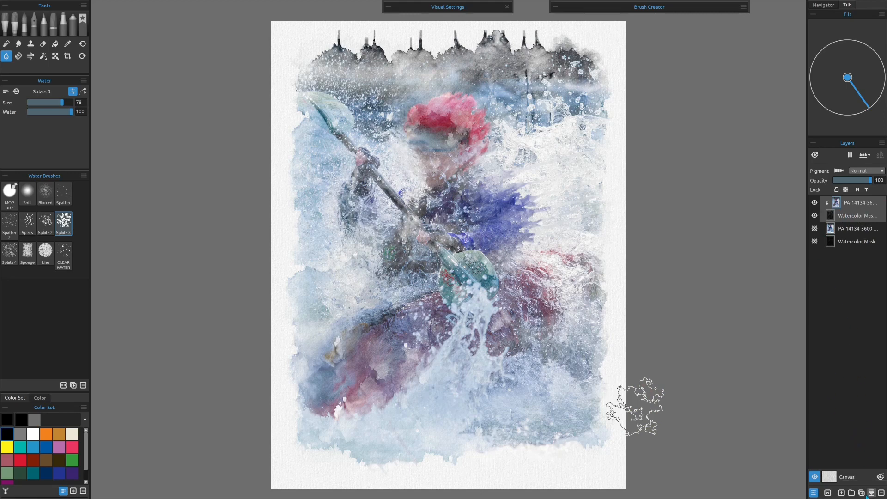
- Merge the clipped photo copy with its mask copy into one layer, and check the wet areas with Show Wet
{"action": "key", "text": "ctrl+e"}
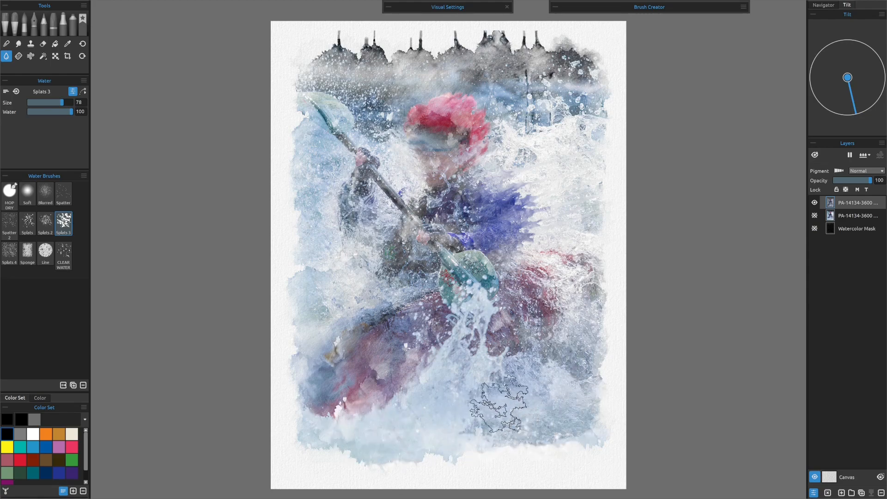
{"action": "left_click", "coordinate": [815, 156]}
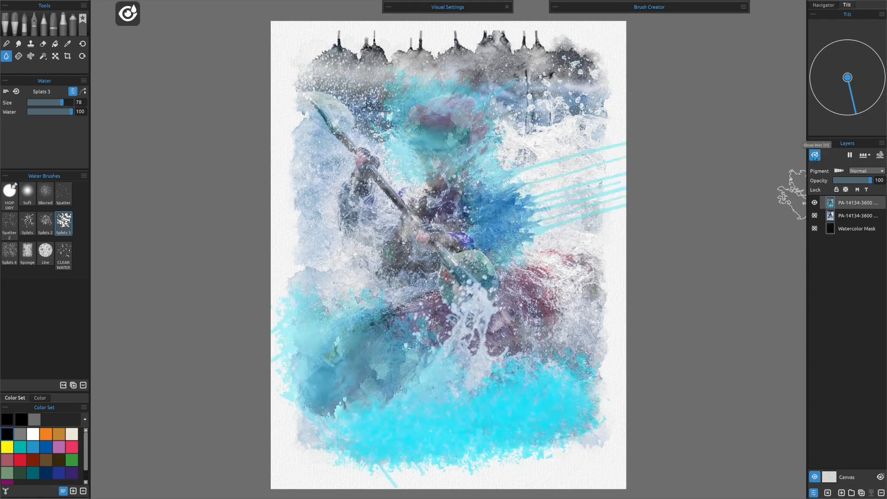
{"action": "left_click", "coordinate": [815, 155]}
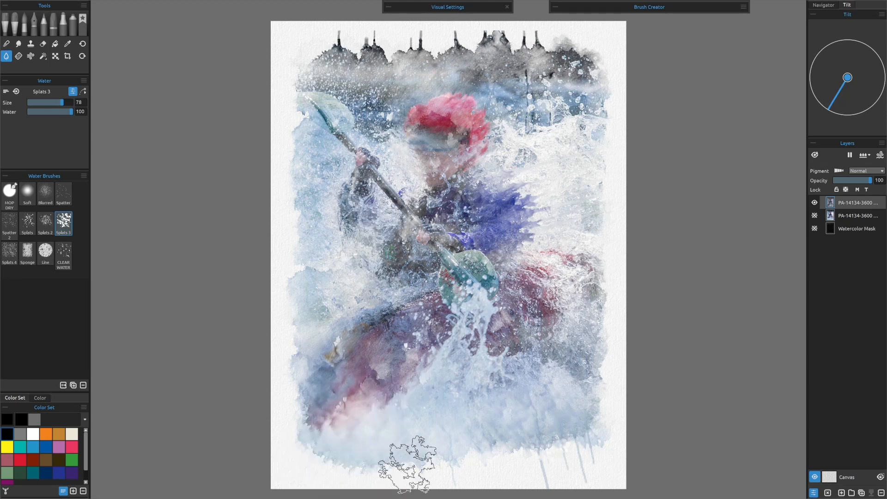
- Bleed the artwork's lower and upper edges with water under varying tilt, and soften the paddle, arms and kayak
{"action": "key", "text": "d"}
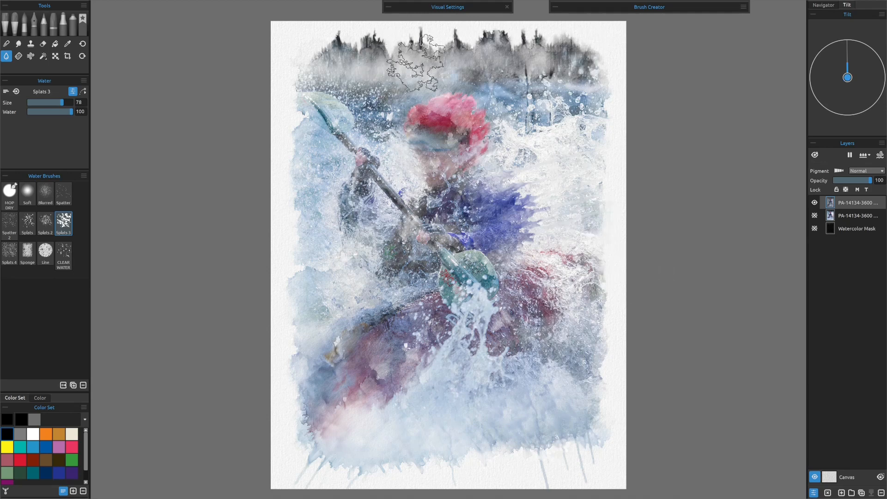
{"action": "left_click", "coordinate": [827, 74]}
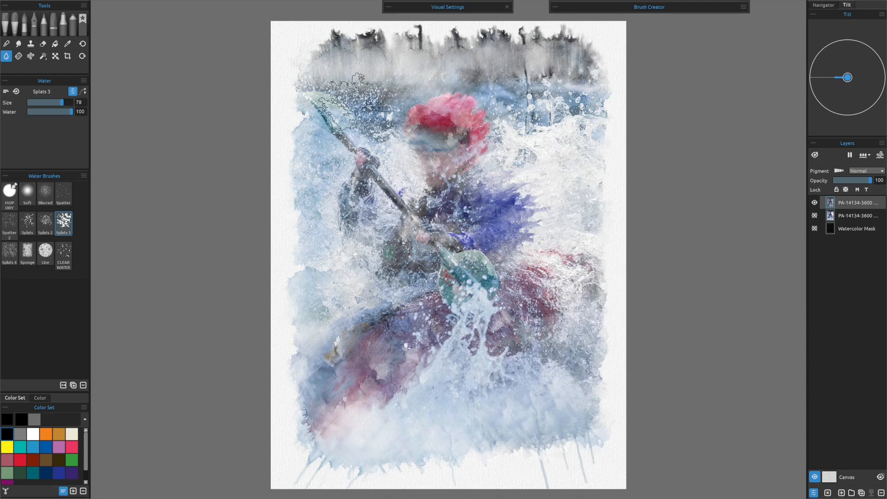
{"action": "key", "text": "f"}
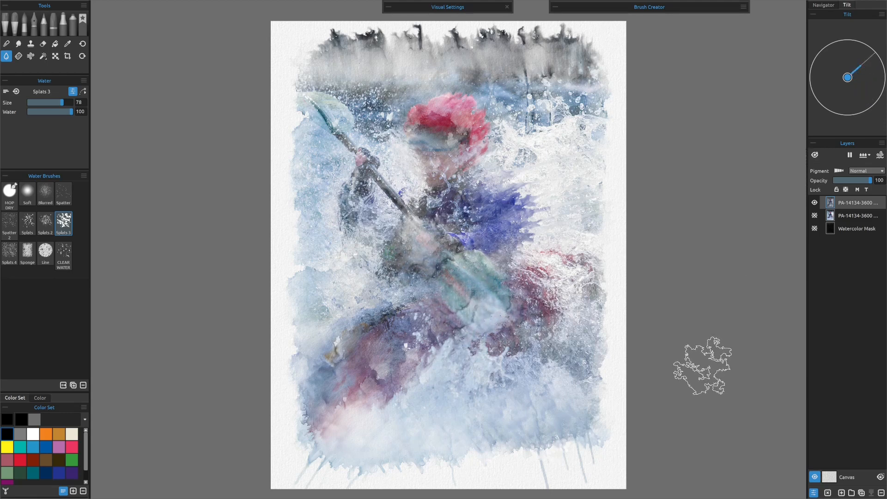
{"action": "key", "text": "w"}
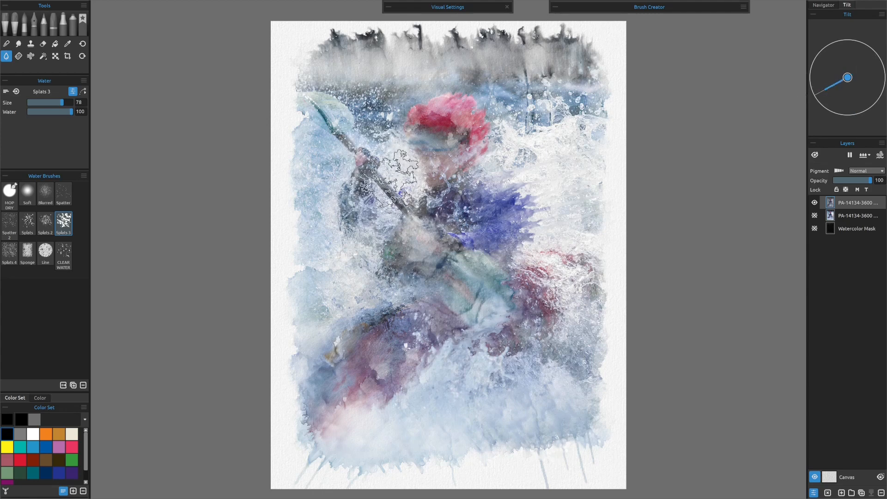
{"action": "key", "text": "w"}
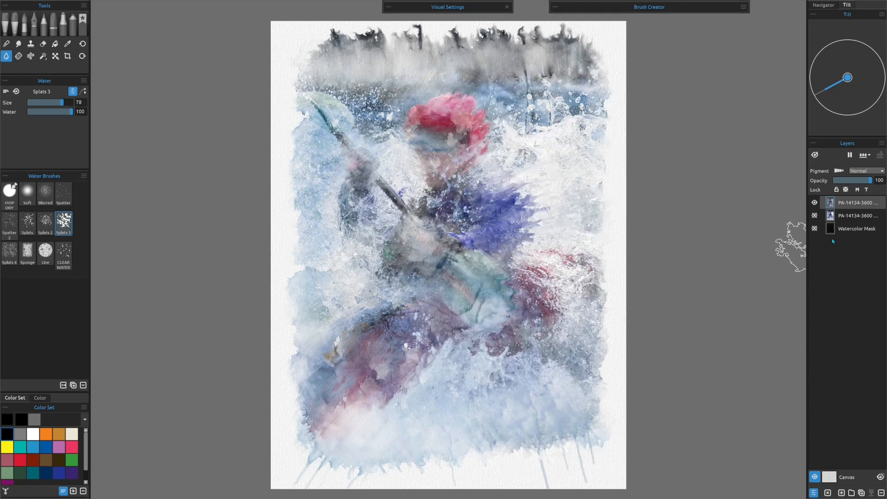
- Show the original kayaker photo and its mask, clip the photo to Watercolor Mask, and merge the two into one layer
{"action": "left_click", "coordinate": [815, 216]}
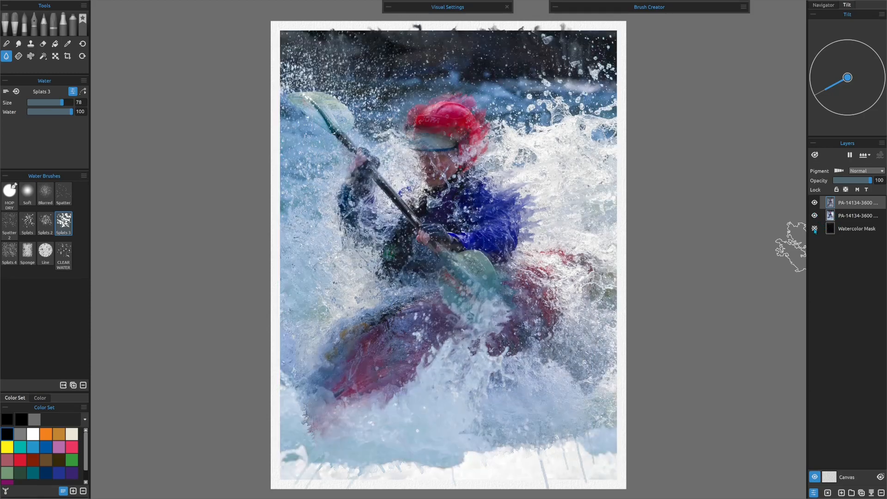
{"action": "left_click", "coordinate": [844, 219]}
{"action": "right_click", "coordinate": [845, 220]}
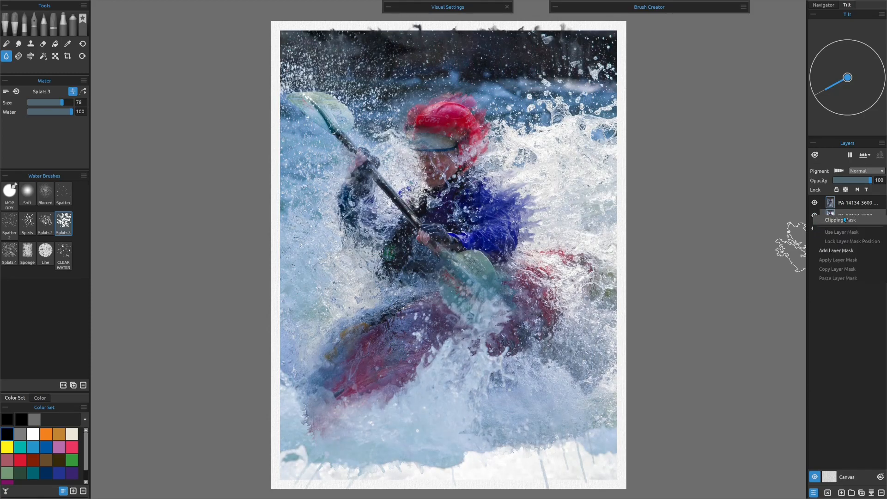
{"action": "left_click", "coordinate": [842, 220]}
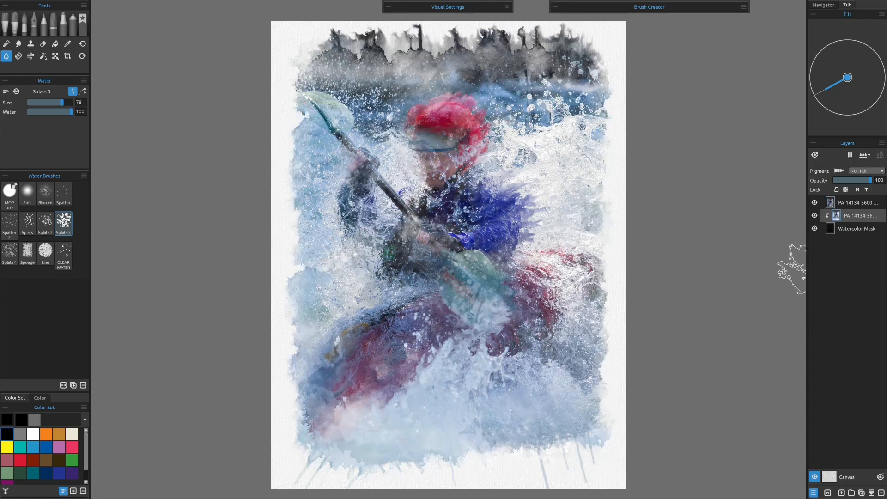
{"action": "left_click", "coordinate": [850, 229], "text": "shift"}
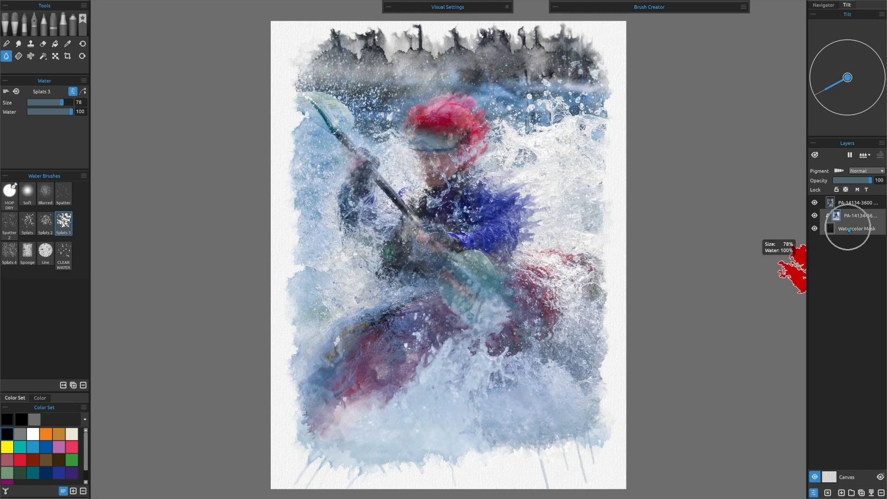
{"action": "left_click", "coordinate": [871, 494]}
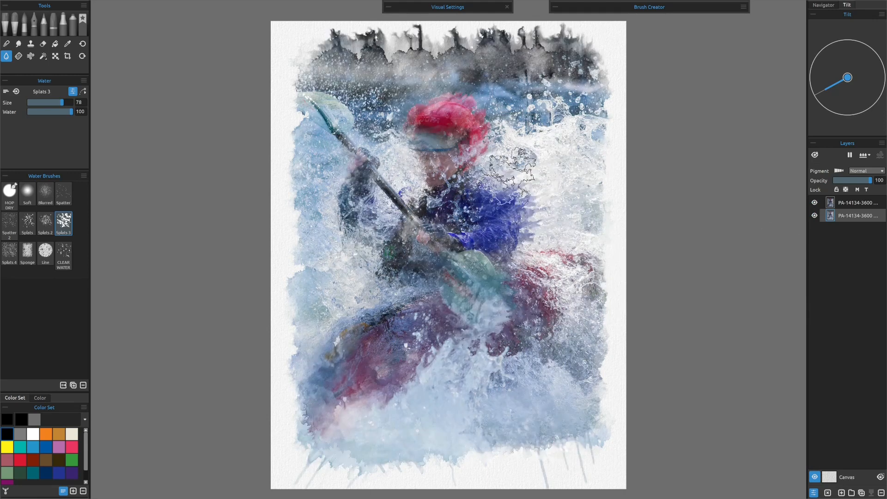
- Add a layer mask to the upper, water-blended kayaker layer
{"action": "left_click", "coordinate": [849, 202]}
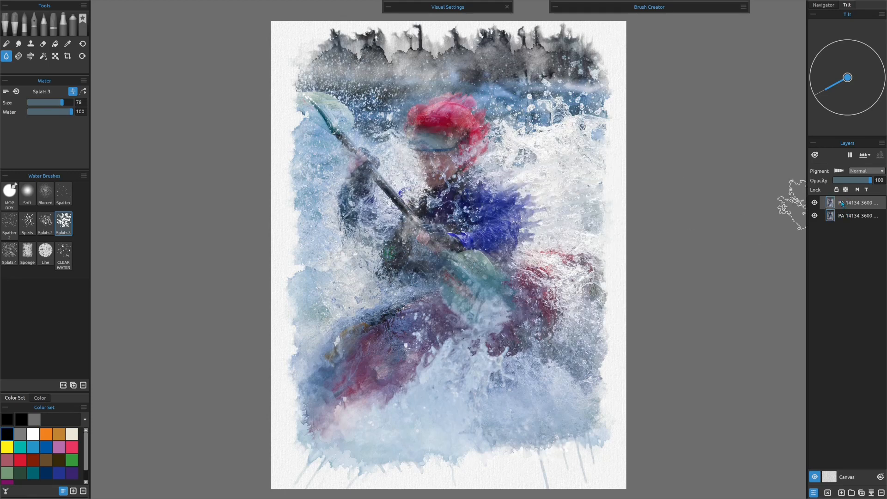
{"action": "right_click", "coordinate": [843, 203]}
{"action": "left_click", "coordinate": [837, 235]}
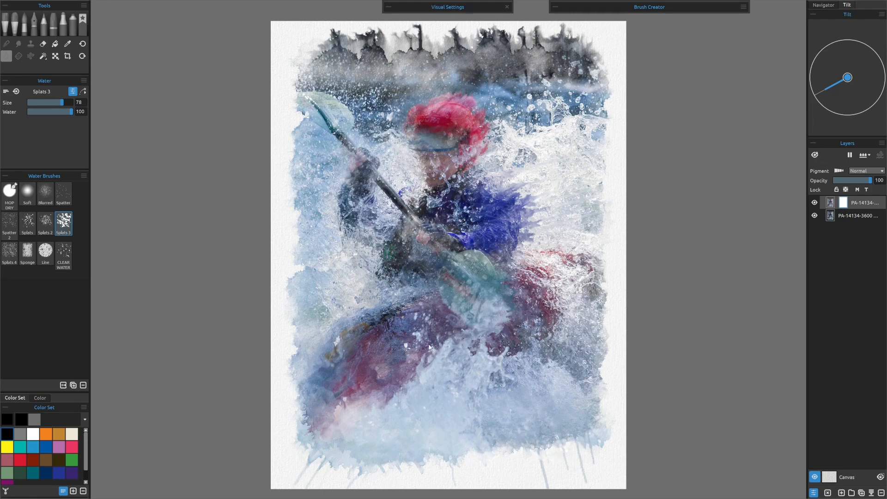
- Paint black on the layer mask over the raised hand and the blue jacket's outer edge using BLOOM WET at opacity 40, water 1
{"action": "left_click", "coordinate": [24, 31]}
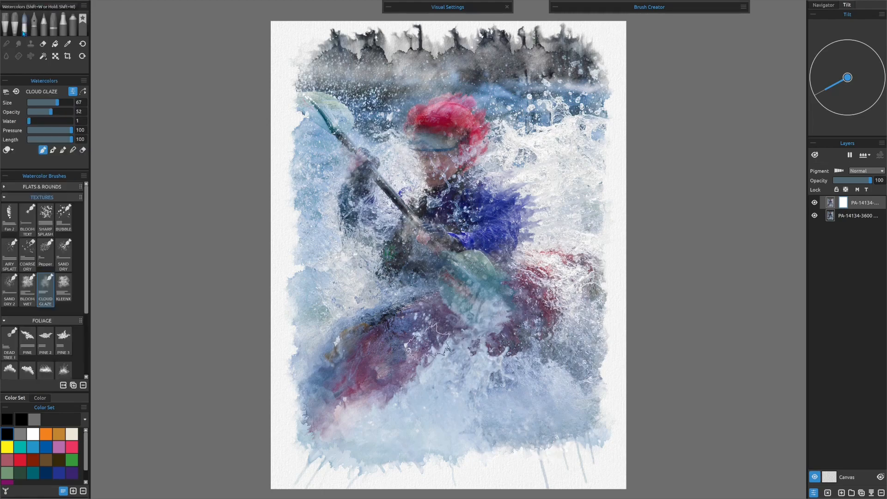
{"action": "left_click", "coordinate": [26, 290]}
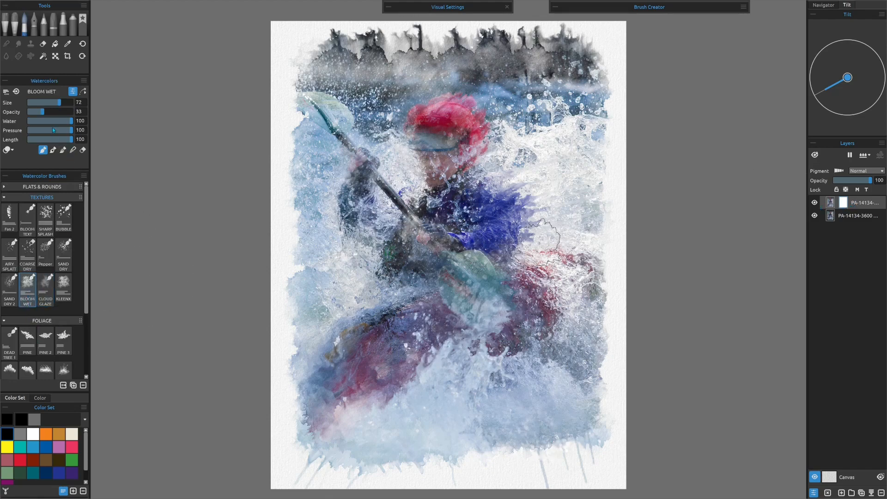
{"action": "mouse_move", "coordinate": [60, 120]}
{"action": "left_mouse_down"}
{"action": "mouse_move", "coordinate": [28, 122]}
{"action": "mouse_move", "coordinate": [46, 115]}
{"action": "left_mouse_up"}
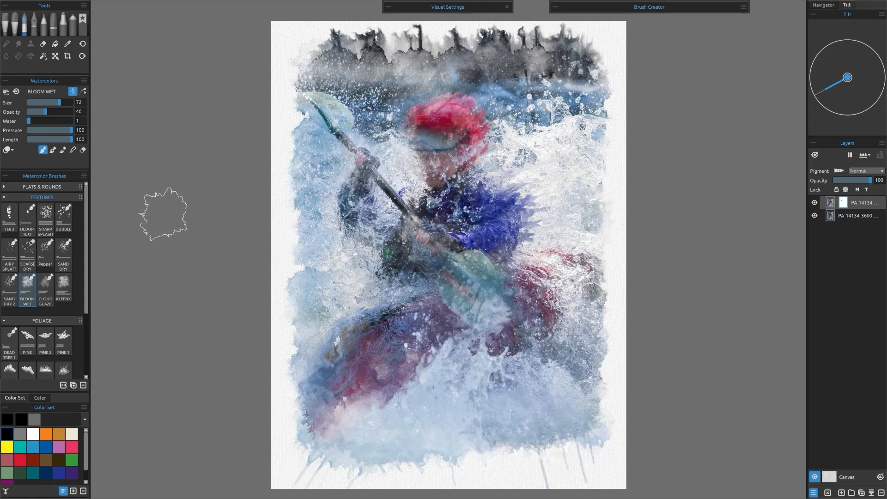
{"action": "left_click_drag", "start_coordinate": [357, 157], "coordinate": [362, 164]}
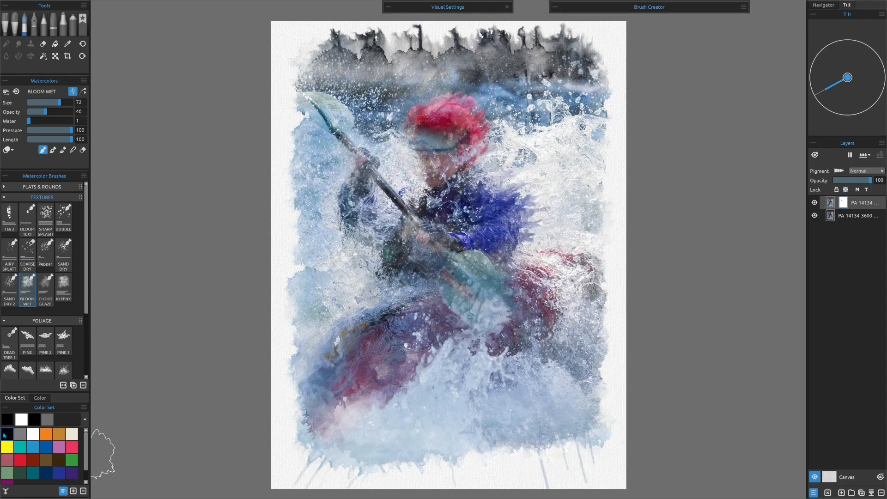
{"action": "left_click_drag", "start_coordinate": [518, 230], "coordinate": [535, 223]}
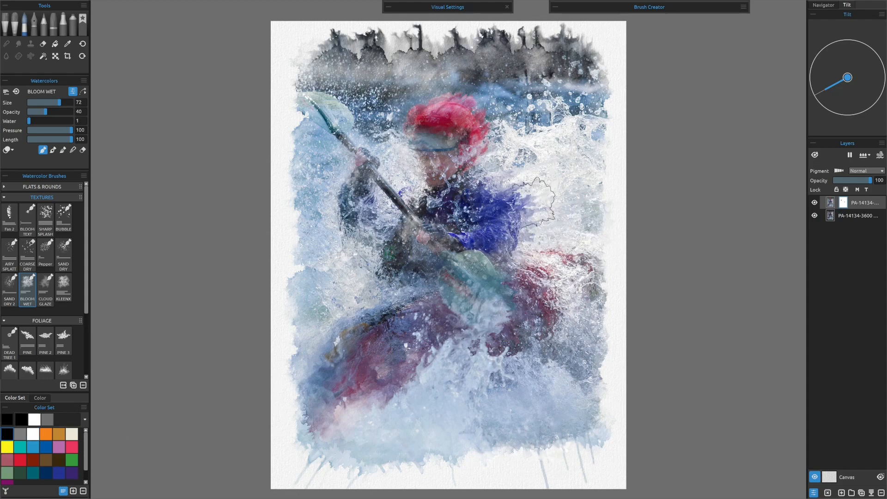
{"action": "mouse_move", "coordinate": [518, 194]}
{"action": "left_mouse_down"}
{"action": "mouse_move", "coordinate": [554, 171]}
{"action": "mouse_move", "coordinate": [538, 220]}
{"action": "mouse_move", "coordinate": [488, 280]}
{"action": "mouse_move", "coordinate": [517, 227]}
{"action": "left_mouse_up"}
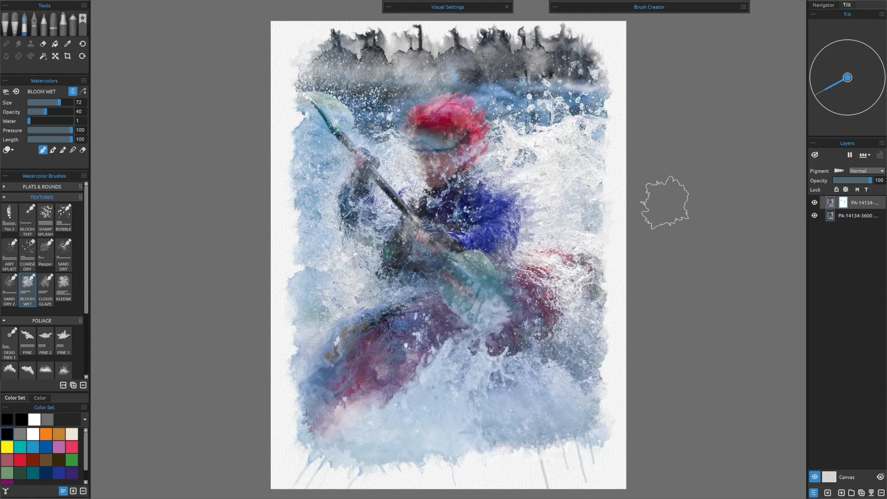
- Briefly hide the masked layer to compare it with the photo beneath, and mask parts of the kayak, helmet and face
{"action": "left_click", "coordinate": [815, 202]}
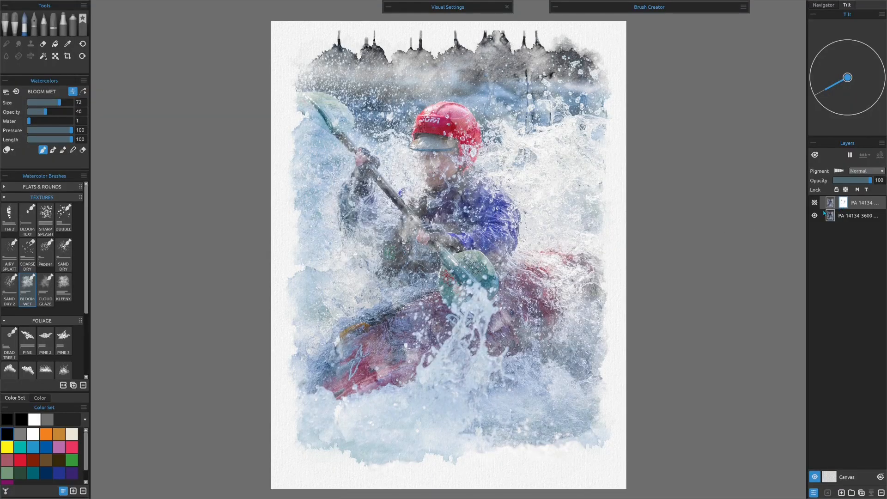
{"action": "left_click", "coordinate": [814, 203]}
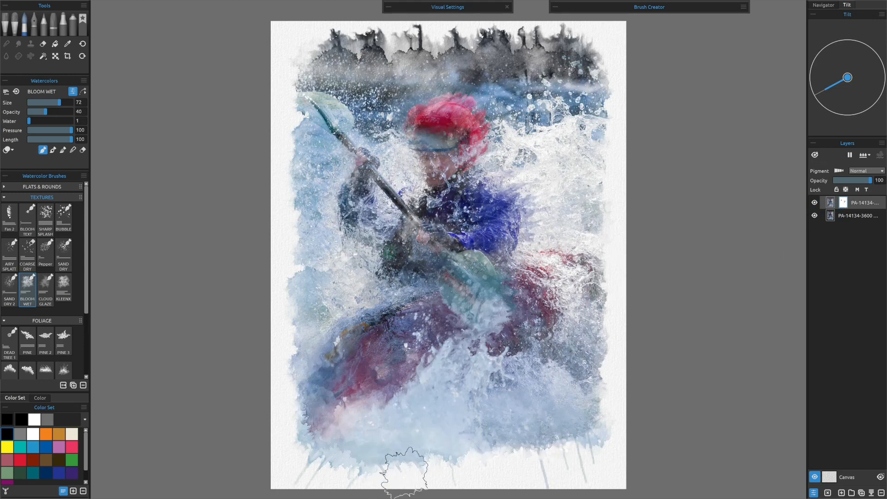
{"action": "mouse_move", "coordinate": [333, 411]}
{"action": "left_mouse_down"}
{"action": "mouse_move", "coordinate": [328, 388]}
{"action": "mouse_move", "coordinate": [321, 406]}
{"action": "mouse_move", "coordinate": [338, 406]}
{"action": "mouse_move", "coordinate": [325, 390]}
{"action": "mouse_move", "coordinate": [321, 398]}
{"action": "mouse_move", "coordinate": [320, 384]}
{"action": "mouse_move", "coordinate": [338, 405]}
{"action": "mouse_move", "coordinate": [357, 401]}
{"action": "mouse_move", "coordinate": [350, 407]}
{"action": "mouse_move", "coordinate": [450, 373]}
{"action": "mouse_move", "coordinate": [305, 427]}
{"action": "mouse_move", "coordinate": [374, 412]}
{"action": "left_mouse_up"}
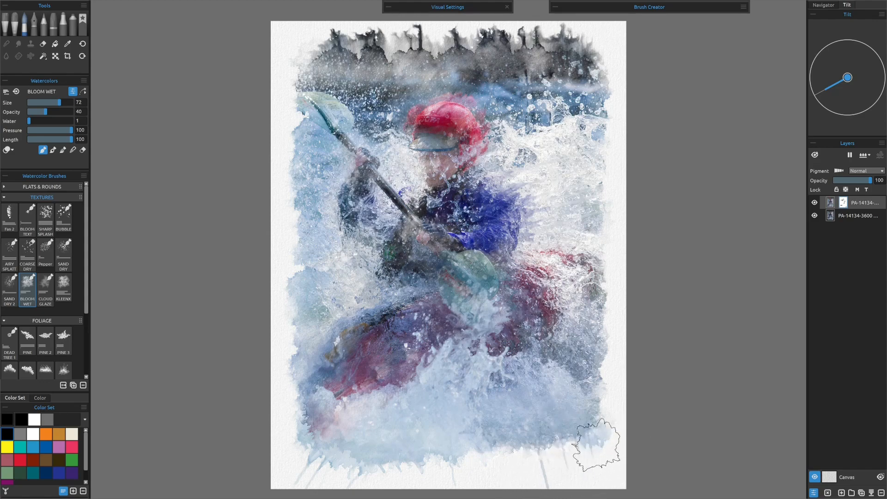
- Restore blended areas by painting white on the layer mask, and rework the kayak's bow and nearby water with black
{"action": "double_click", "coordinate": [33, 437]}
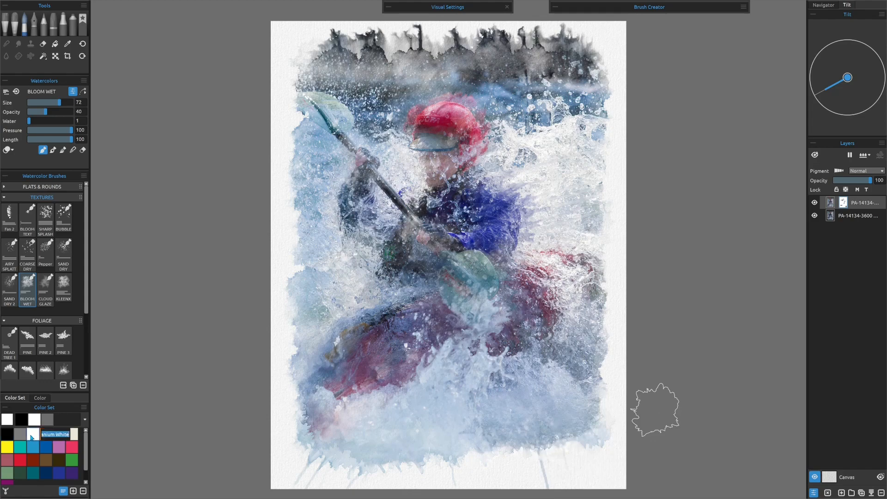
{"action": "key", "text": "Return"}
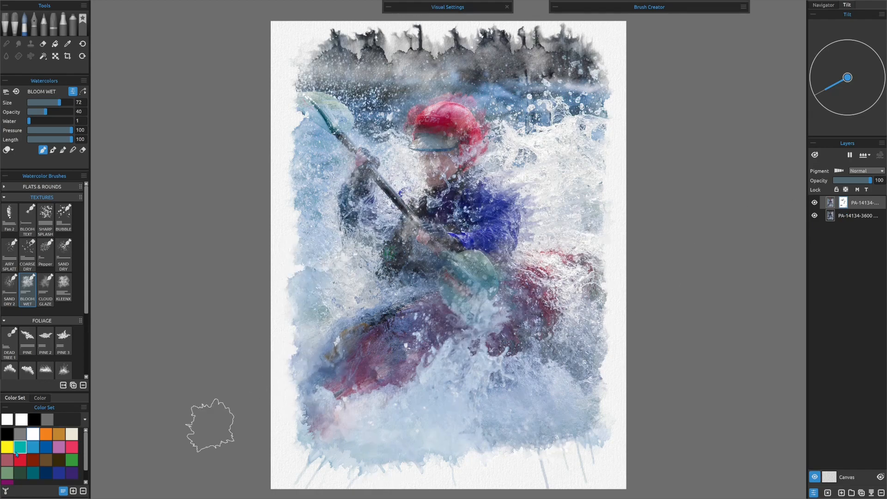
{"action": "mouse_move", "coordinate": [313, 278]}
{"action": "left_mouse_down"}
{"action": "mouse_move", "coordinate": [300, 395]}
{"action": "mouse_move", "coordinate": [362, 451]}
{"action": "mouse_move", "coordinate": [347, 451]}
{"action": "mouse_move", "coordinate": [352, 415]}
{"action": "mouse_move", "coordinate": [389, 400]}
{"action": "mouse_move", "coordinate": [397, 383]}
{"action": "mouse_move", "coordinate": [399, 395]}
{"action": "mouse_move", "coordinate": [415, 363]}
{"action": "mouse_move", "coordinate": [409, 380]}
{"action": "mouse_move", "coordinate": [432, 359]}
{"action": "mouse_move", "coordinate": [400, 391]}
{"action": "mouse_move", "coordinate": [408, 334]}
{"action": "mouse_move", "coordinate": [413, 389]}
{"action": "mouse_move", "coordinate": [397, 415]}
{"action": "left_mouse_up"}
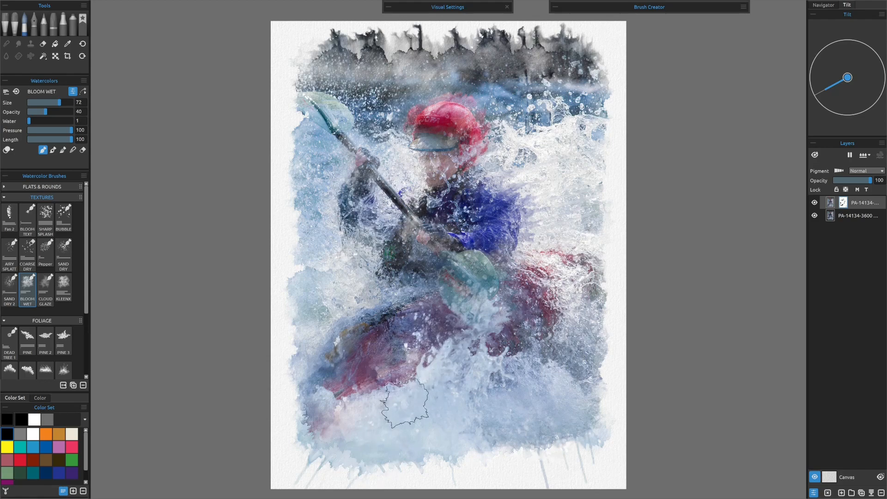
{"action": "mouse_move", "coordinate": [413, 357]}
{"action": "left_mouse_down"}
{"action": "mouse_move", "coordinate": [401, 397]}
{"action": "mouse_move", "coordinate": [433, 387]}
{"action": "mouse_move", "coordinate": [387, 388]}
{"action": "mouse_move", "coordinate": [409, 391]}
{"action": "mouse_move", "coordinate": [394, 417]}
{"action": "left_mouse_up"}
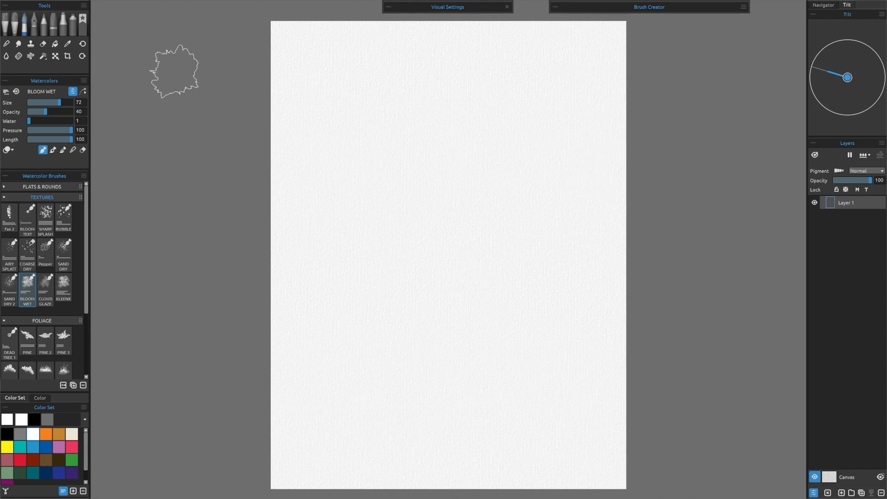
- Import Watercolor Mask.png into the blank canvas and delete the empty Layer 1
{"action": "mouse_move", "coordinate": [150, 6]}
{"action": "left_click", "coordinate": [15, 8]}
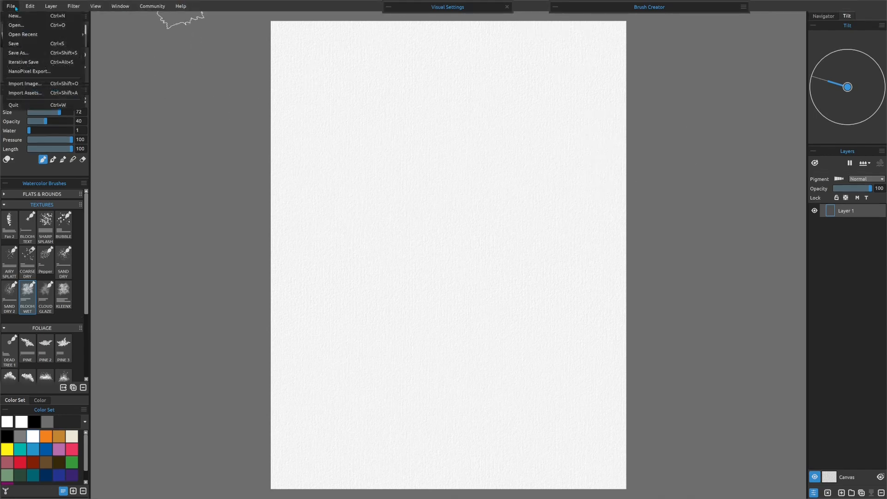
{"action": "left_click", "coordinate": [23, 83]}
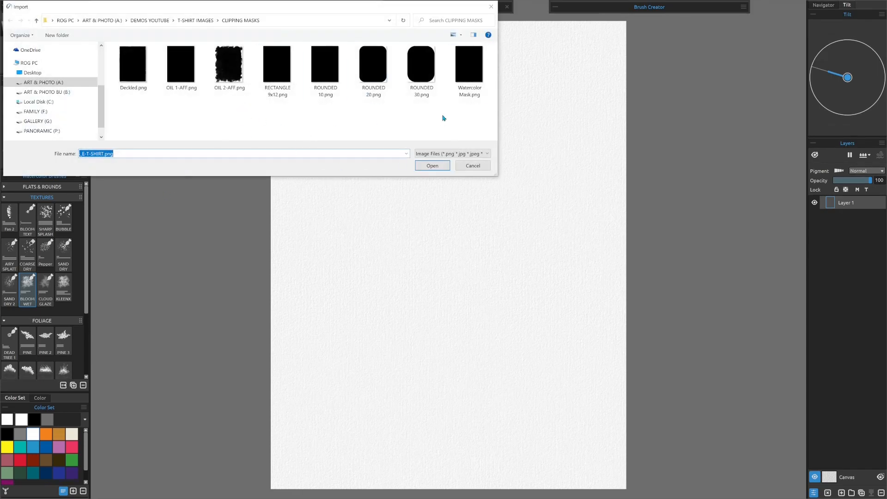
{"action": "double_click", "coordinate": [466, 68]}
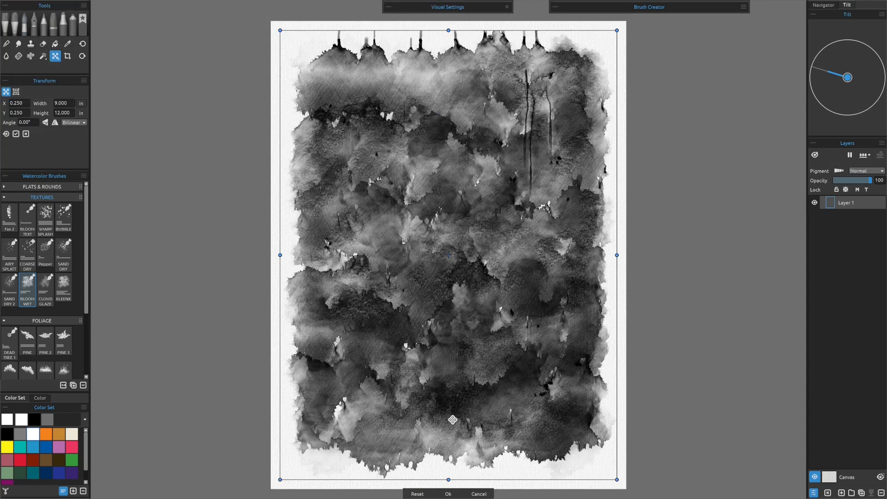
{"action": "key", "text": "Return"}
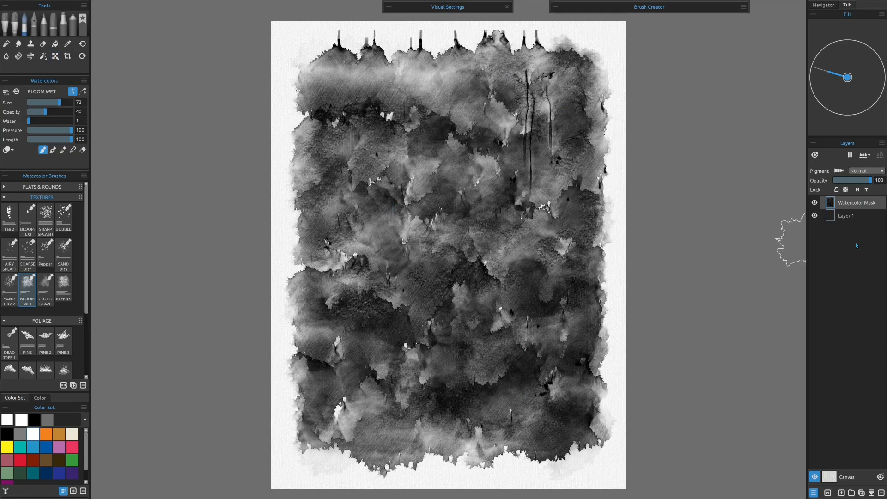
{"action": "left_click", "coordinate": [844, 217]}
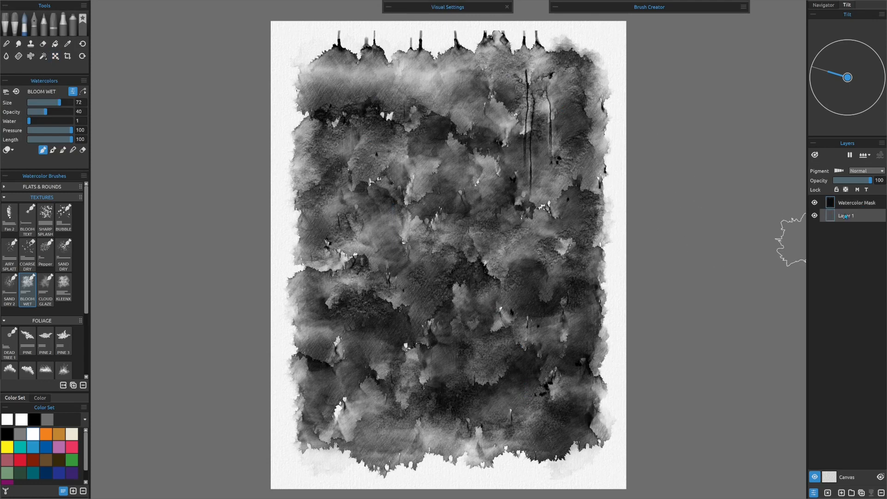
{"action": "left_click", "coordinate": [881, 493]}
- Import the black-and-white forest photo ap-1928-Cropped.jpg from the PHOTOS folder above the watercolor mask
{"action": "mouse_move", "coordinate": [33, 12]}
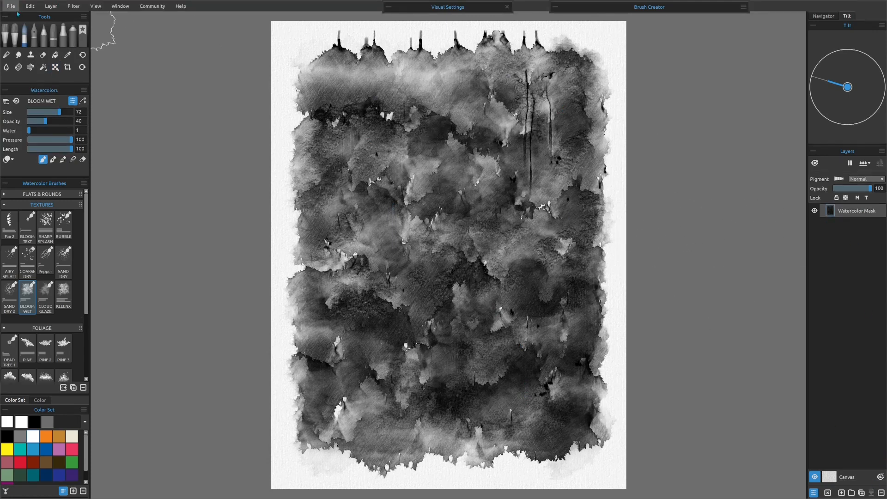
{"action": "left_click", "coordinate": [10, 7]}
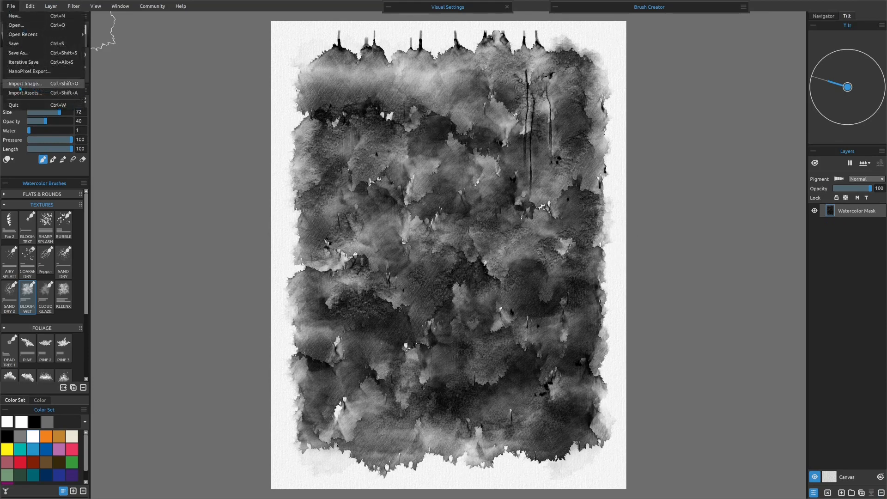
{"action": "left_click", "coordinate": [23, 84]}
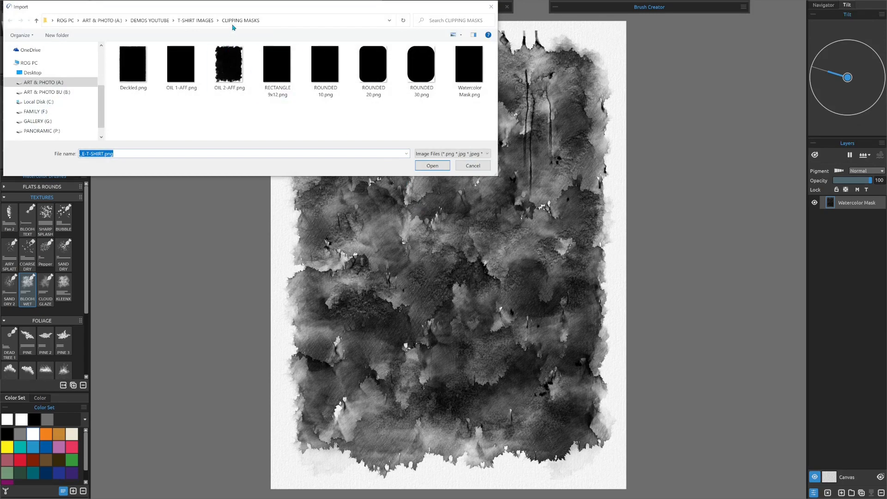
{"action": "left_click", "coordinate": [205, 22]}
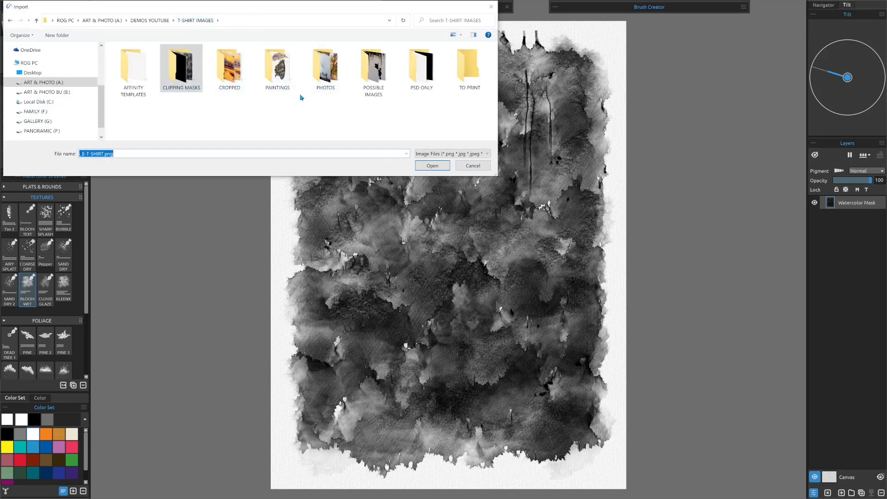
{"action": "double_click", "coordinate": [322, 85]}
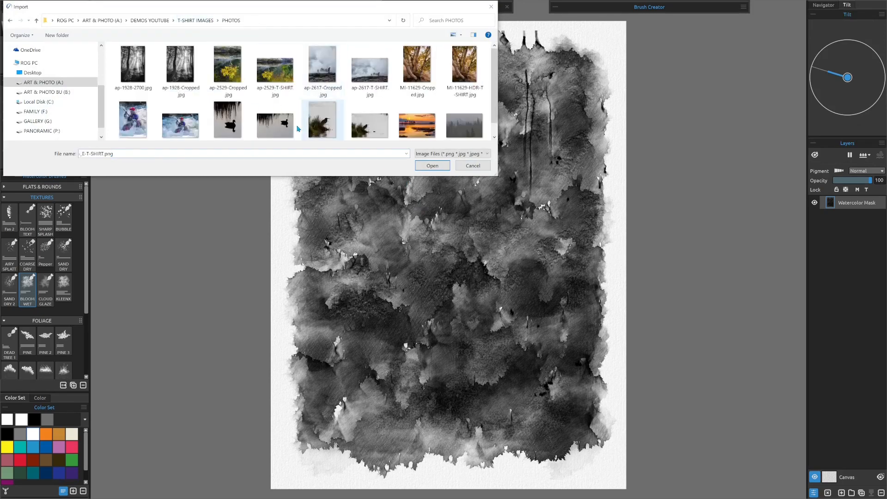
{"action": "double_click", "coordinate": [180, 71]}
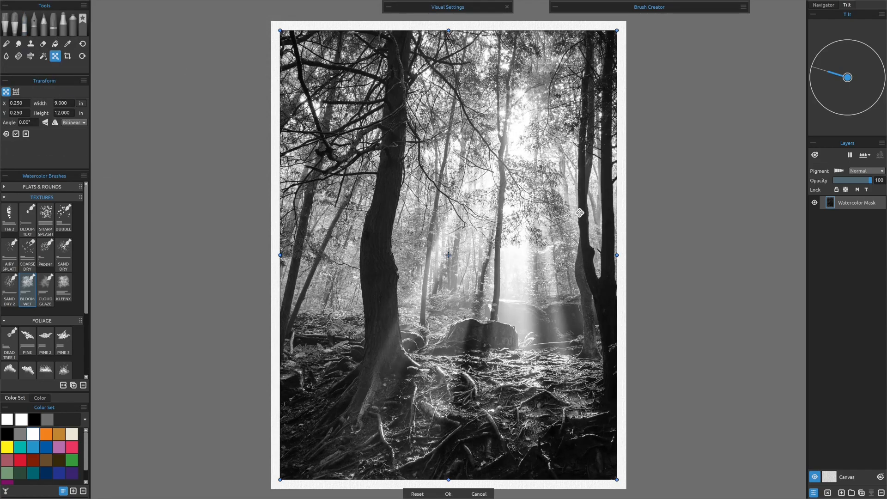
{"action": "left_click", "coordinate": [449, 494]}
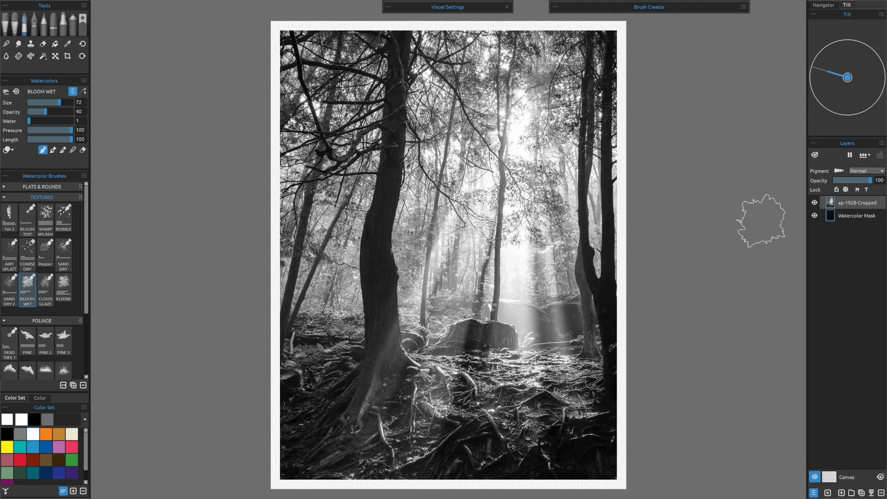
- Duplicate the forest photo and Watercolor Mask layers together and hide the two originals
{"action": "left_click", "coordinate": [845, 216], "text": "shift"}
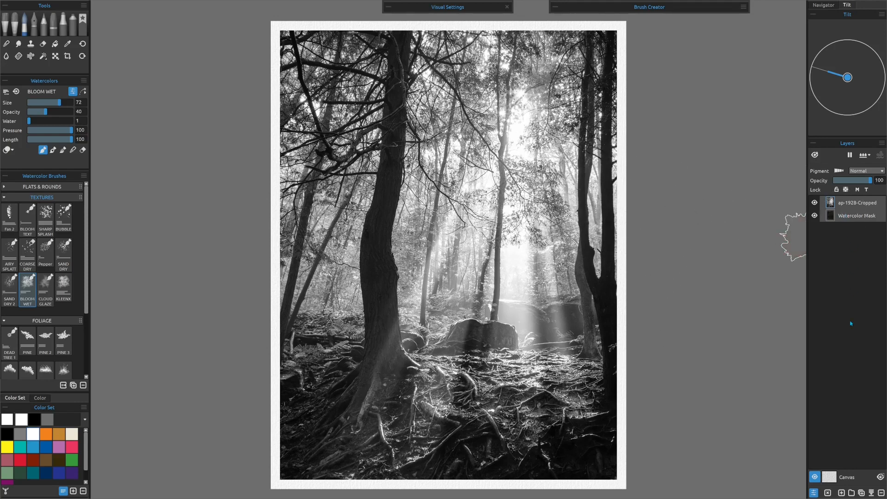
{"action": "left_click", "coordinate": [862, 492]}
{"action": "left_click_drag", "start_coordinate": [845, 216], "coordinate": [846, 235]}
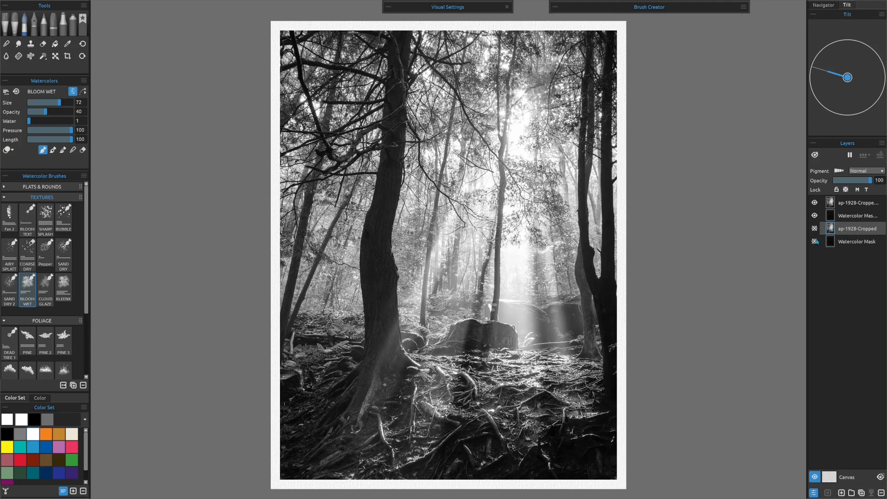
- Clip the duplicated forest photo to the copied Watercolor Mask layer beneath it
{"action": "left_click", "coordinate": [832, 202]}
{"action": "right_click", "coordinate": [832, 203]}
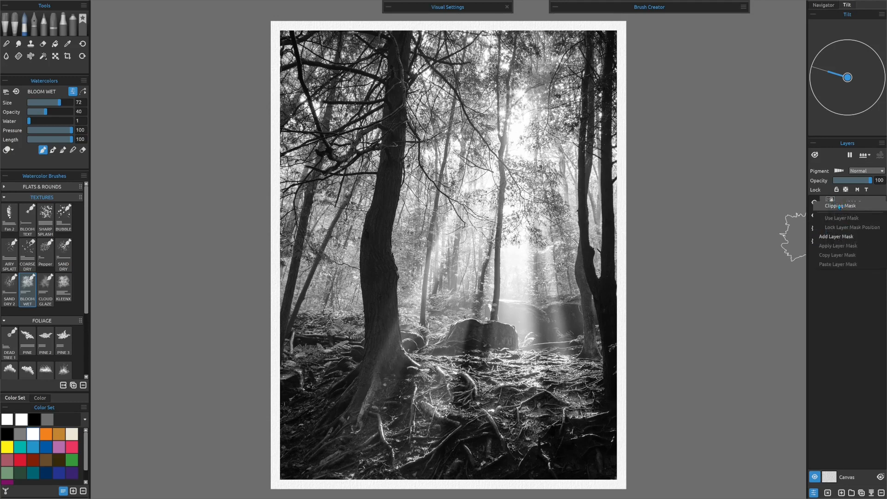
{"action": "left_click", "coordinate": [835, 205]}
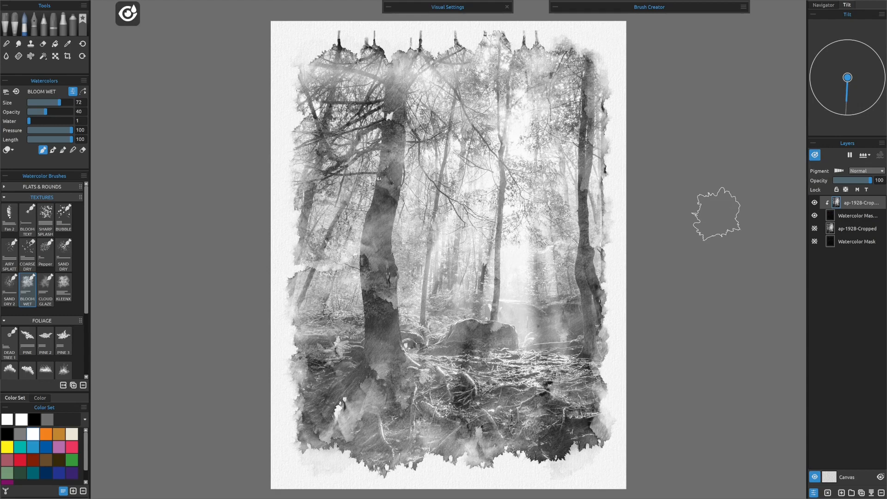
- Wet the whole clipped forest photo with the Splats 3 water brush at size 78 and water 100, and hide the wetness display
{"action": "left_click", "coordinate": [6, 57]}
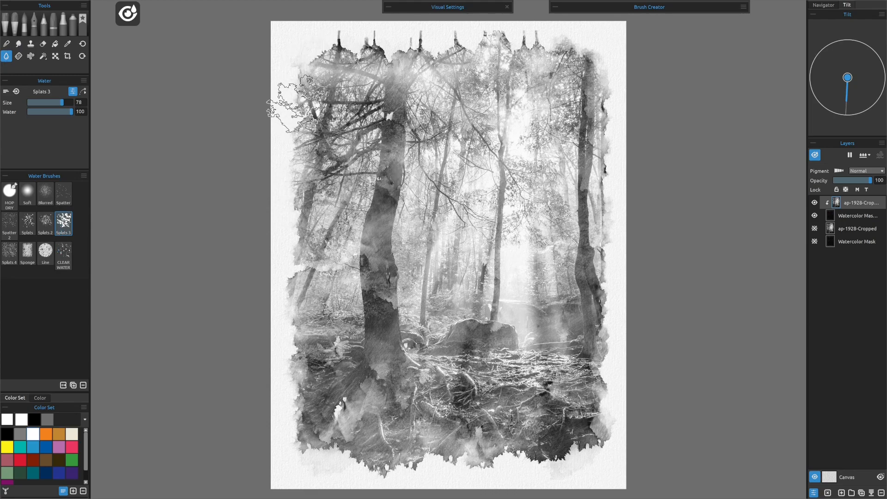
{"action": "mouse_move", "coordinate": [330, 70]}
{"action": "left_mouse_down"}
{"action": "mouse_move", "coordinate": [295, 123]}
{"action": "mouse_move", "coordinate": [313, 67]}
{"action": "mouse_move", "coordinate": [357, 78]}
{"action": "mouse_move", "coordinate": [408, 59]}
{"action": "mouse_move", "coordinate": [422, 84]}
{"action": "mouse_move", "coordinate": [473, 74]}
{"action": "mouse_move", "coordinate": [480, 61]}
{"action": "mouse_move", "coordinate": [522, 122]}
{"action": "mouse_move", "coordinate": [526, 51]}
{"action": "mouse_move", "coordinate": [545, 111]}
{"action": "mouse_move", "coordinate": [553, 82]}
{"action": "mouse_move", "coordinate": [574, 147]}
{"action": "mouse_move", "coordinate": [596, 94]}
{"action": "mouse_move", "coordinate": [597, 170]}
{"action": "mouse_move", "coordinate": [576, 173]}
{"action": "mouse_move", "coordinate": [544, 149]}
{"action": "mouse_move", "coordinate": [467, 202]}
{"action": "mouse_move", "coordinate": [338, 230]}
{"action": "mouse_move", "coordinate": [381, 301]}
{"action": "mouse_move", "coordinate": [449, 282]}
{"action": "mouse_move", "coordinate": [490, 324]}
{"action": "mouse_move", "coordinate": [536, 324]}
{"action": "mouse_move", "coordinate": [583, 266]}
{"action": "mouse_move", "coordinate": [583, 345]}
{"action": "mouse_move", "coordinate": [536, 323]}
{"action": "mouse_move", "coordinate": [526, 351]}
{"action": "mouse_move", "coordinate": [575, 434]}
{"action": "mouse_move", "coordinate": [467, 454]}
{"action": "mouse_move", "coordinate": [458, 408]}
{"action": "mouse_move", "coordinate": [393, 404]}
{"action": "mouse_move", "coordinate": [426, 340]}
{"action": "mouse_move", "coordinate": [362, 330]}
{"action": "mouse_move", "coordinate": [313, 423]}
{"action": "mouse_move", "coordinate": [384, 433]}
{"action": "mouse_move", "coordinate": [356, 455]}
{"action": "mouse_move", "coordinate": [319, 467]}
{"action": "left_mouse_up"}
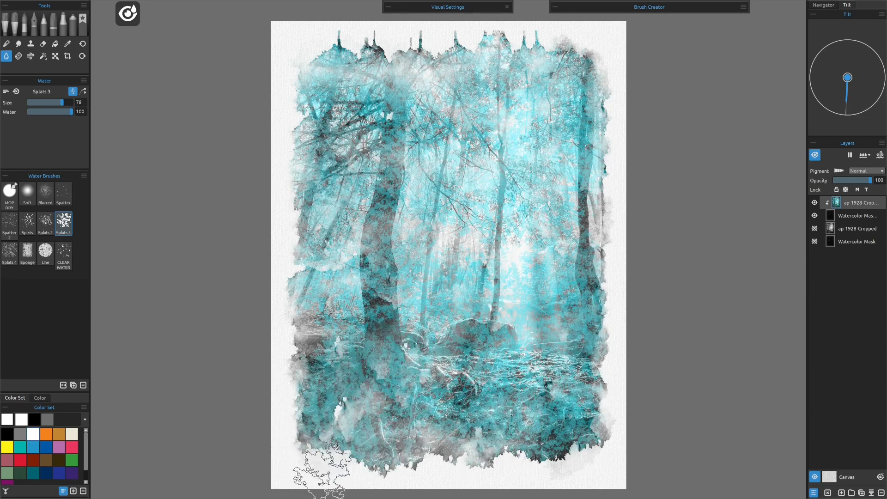
{"action": "left_click", "coordinate": [815, 154]}
{"action": "left_click", "coordinate": [815, 155]}
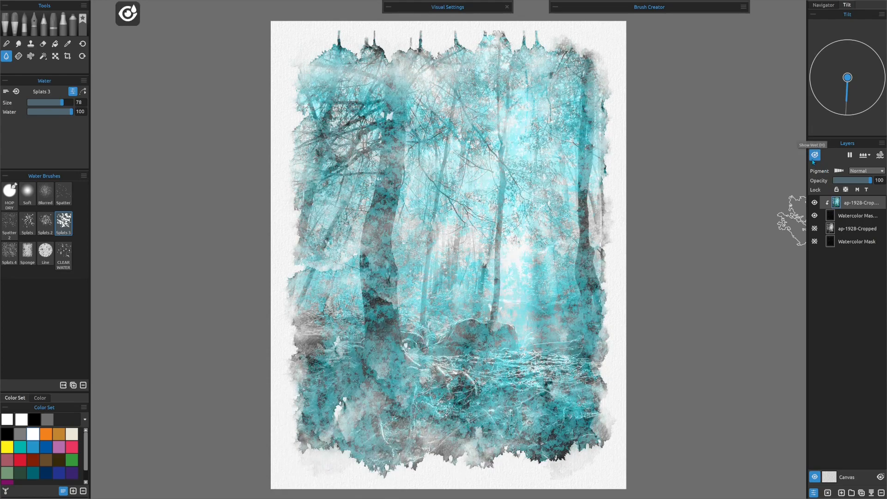
{"action": "left_click", "coordinate": [815, 155]}
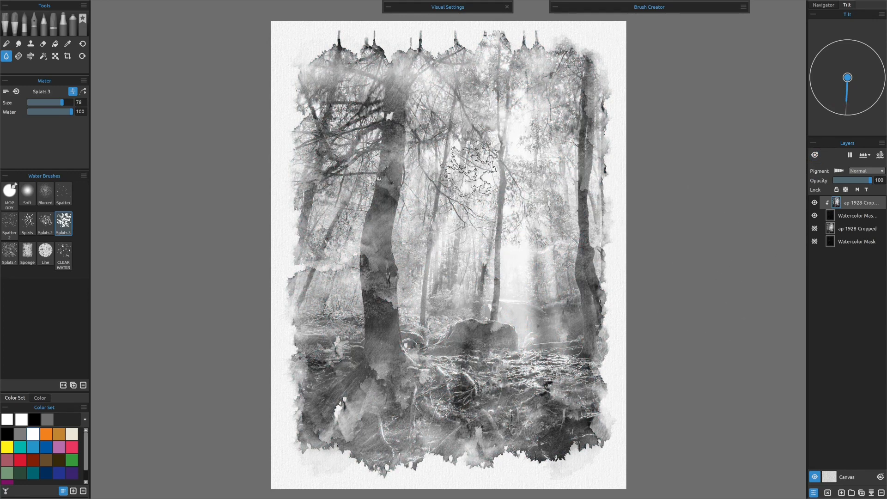
- Blend the wet trunks, branches and forest floor with Splats 3 water strokes, redirecting the canvas tilt to steer the flow
{"action": "left_click", "coordinate": [866, 88]}
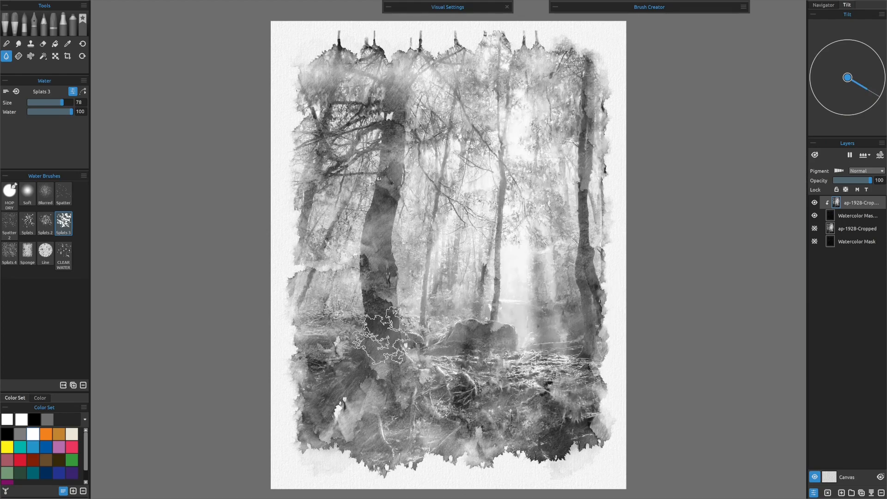
{"action": "mouse_move", "coordinate": [382, 335]}
{"action": "left_mouse_down"}
{"action": "mouse_move", "coordinate": [386, 304]}
{"action": "mouse_move", "coordinate": [418, 332]}
{"action": "mouse_move", "coordinate": [388, 342]}
{"action": "mouse_move", "coordinate": [399, 286]}
{"action": "mouse_move", "coordinate": [372, 398]}
{"action": "mouse_move", "coordinate": [360, 392]}
{"action": "mouse_move", "coordinate": [357, 353]}
{"action": "mouse_move", "coordinate": [322, 407]}
{"action": "mouse_move", "coordinate": [352, 401]}
{"action": "mouse_move", "coordinate": [418, 423]}
{"action": "mouse_move", "coordinate": [429, 449]}
{"action": "mouse_move", "coordinate": [459, 421]}
{"action": "mouse_move", "coordinate": [463, 398]}
{"action": "left_mouse_up"}
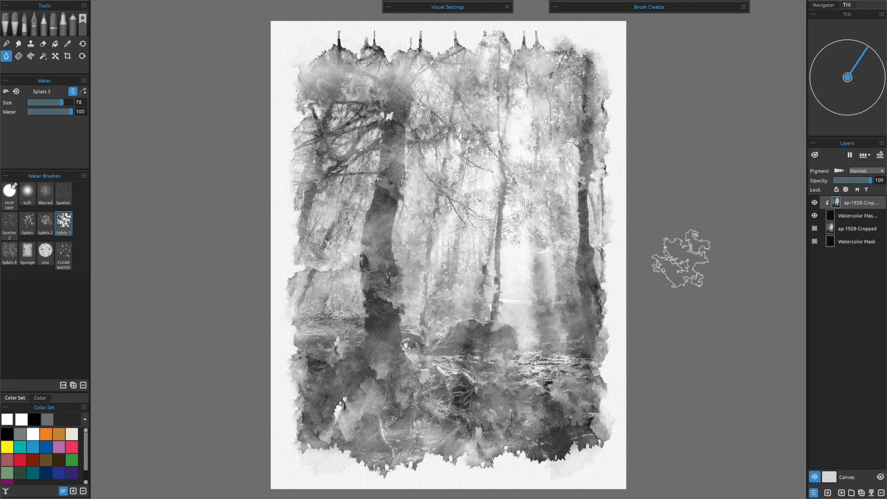
{"action": "left_click", "coordinate": [815, 78]}
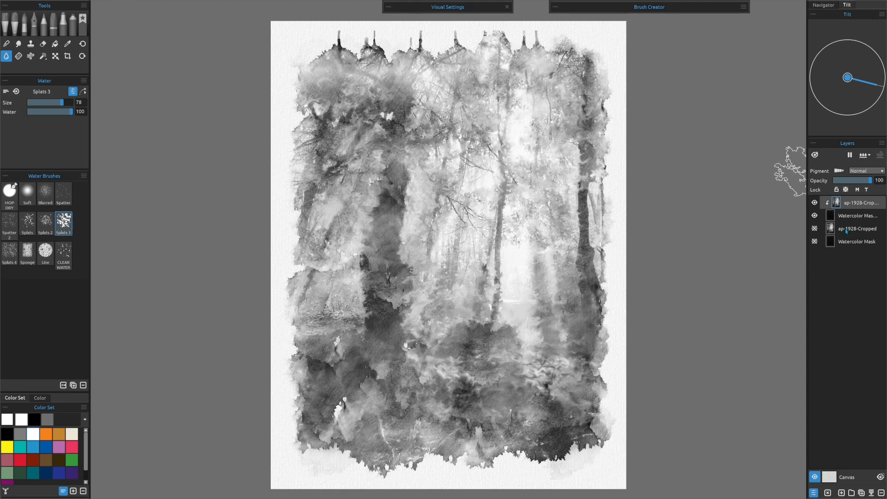
- Merge the blended forest photo with its Watercolor Mask copy and make the hidden original layers visible again
{"action": "left_click", "coordinate": [847, 216], "text": "shift"}
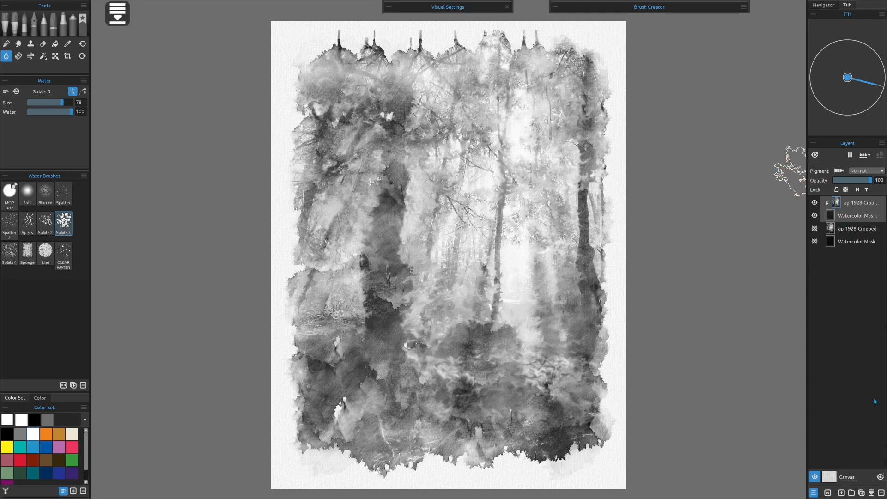
{"action": "left_click", "coordinate": [815, 202]}
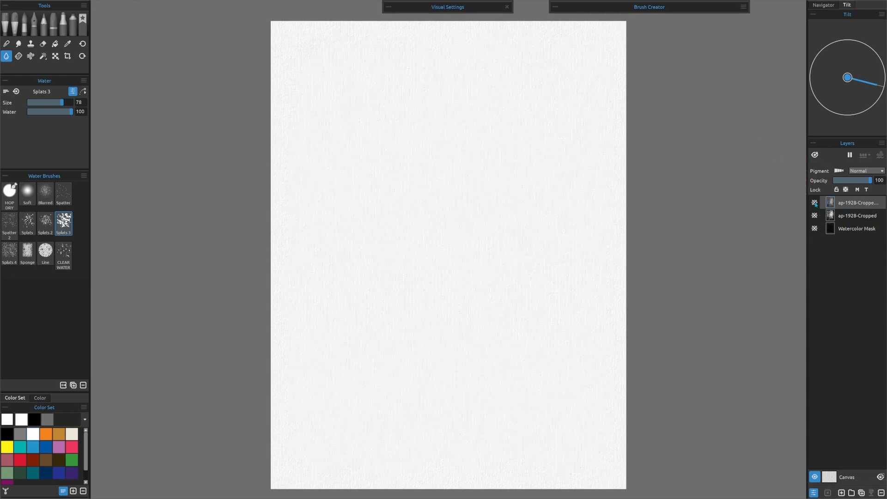
{"action": "left_click", "coordinate": [814, 216]}
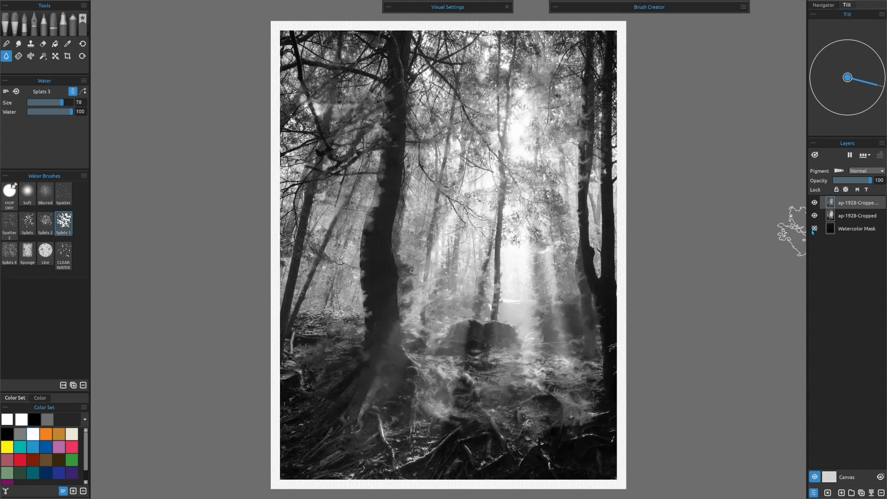
- Clip the original forest photo to the Watercolor Mask and toggle the blended layer's visibility to compare both versions
{"action": "right_click", "coordinate": [845, 217]}
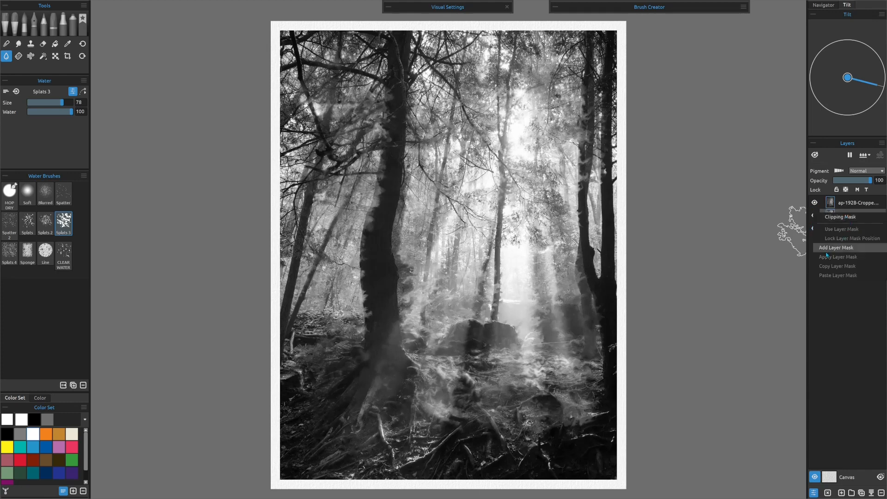
{"action": "left_click", "coordinate": [839, 220]}
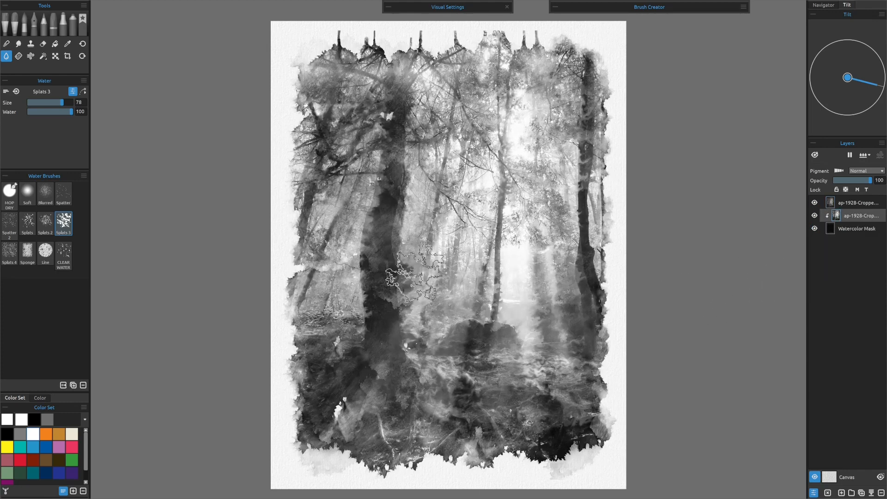
{"action": "left_click", "coordinate": [815, 203]}
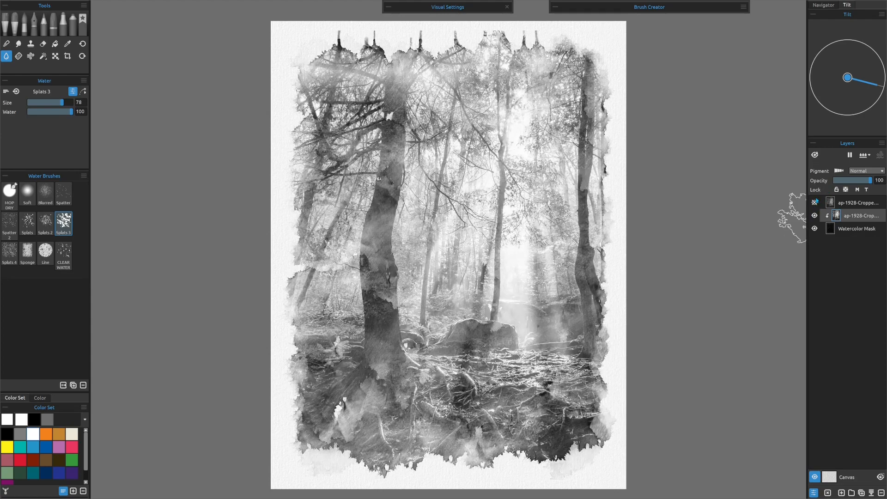
{"action": "left_click", "coordinate": [815, 203]}
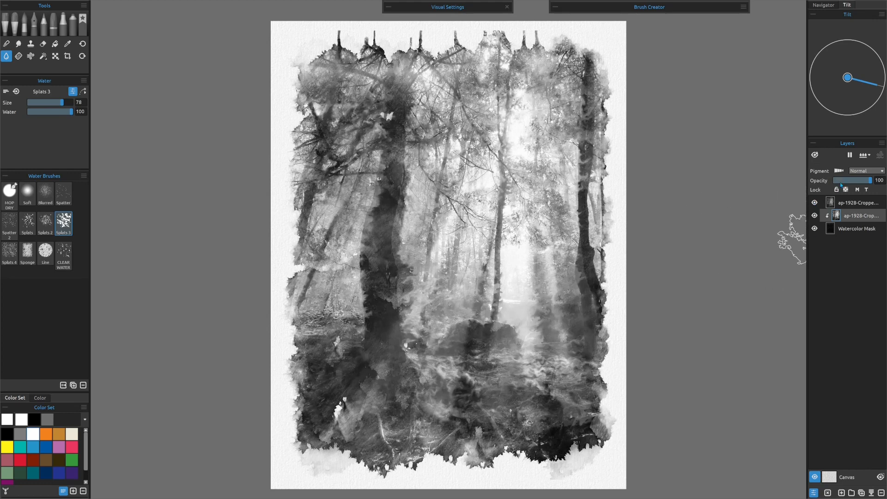
- Add a layer mask to the merged, blended forest layer
{"action": "left_click", "coordinate": [850, 204]}
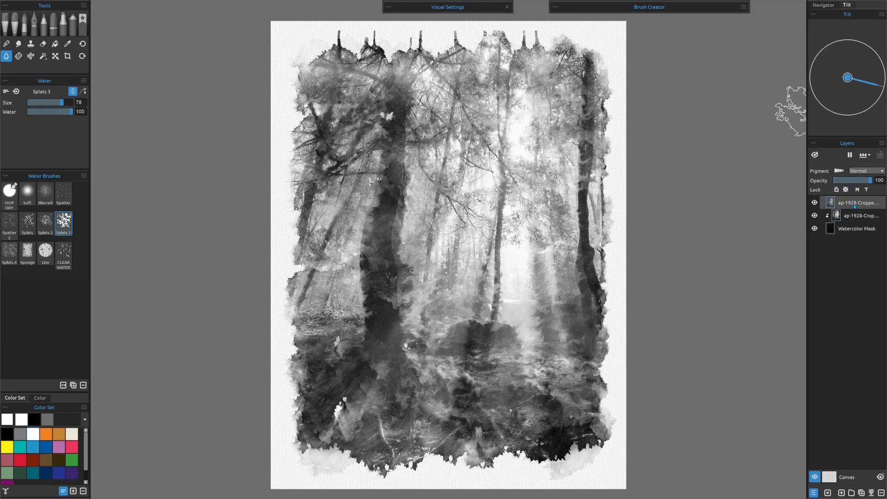
{"action": "right_click", "coordinate": [853, 205]}
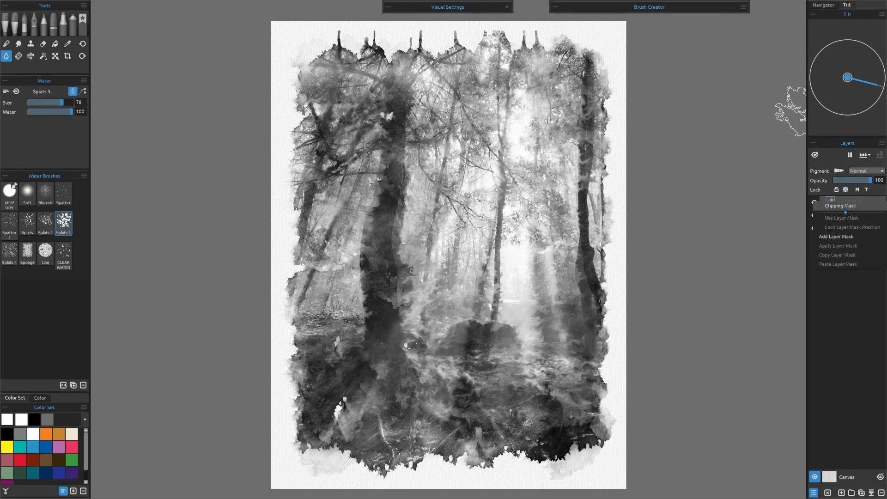
{"action": "left_click", "coordinate": [844, 236]}
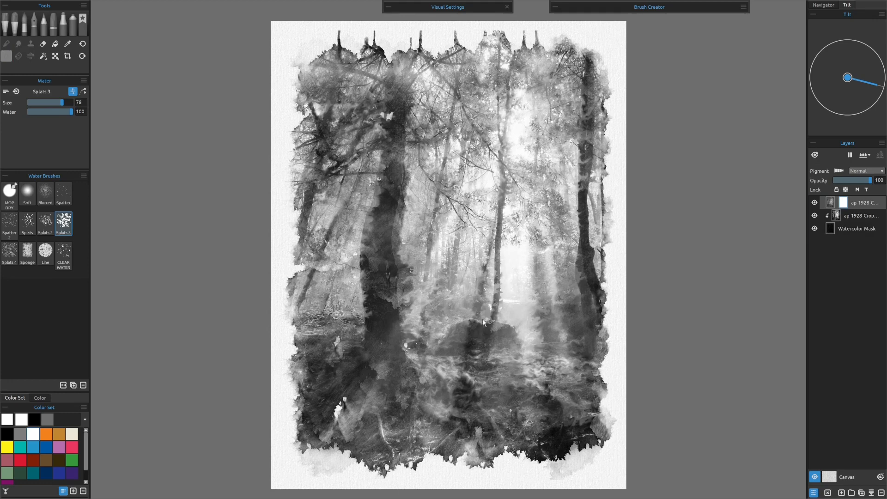
- Try lowering the blended forest layer's opacity to 81
{"action": "left_click", "coordinate": [853, 220]}
{"action": "mouse_move", "coordinate": [863, 183]}
{"action": "left_mouse_down"}
{"action": "mouse_move", "coordinate": [844, 183]}
{"action": "mouse_move", "coordinate": [874, 189]}
{"action": "mouse_move", "coordinate": [844, 183]}
{"action": "mouse_move", "coordinate": [865, 181]}
{"action": "left_mouse_up"}
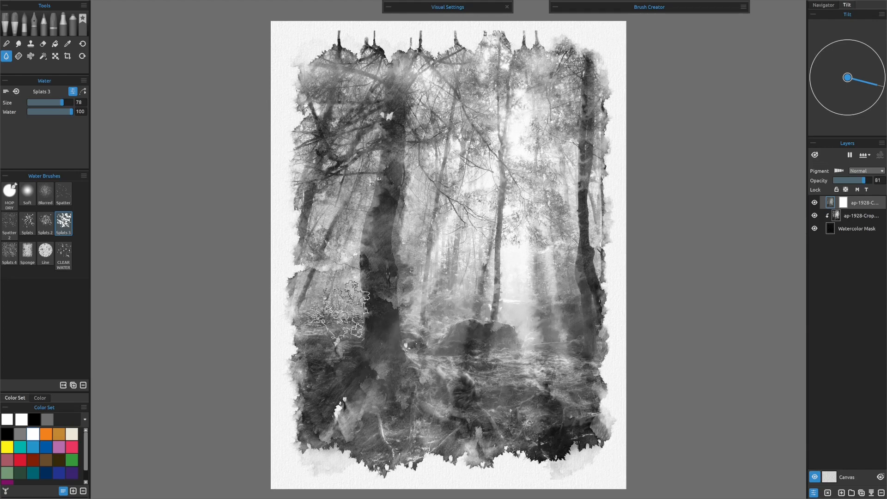
{"action": "left_click_drag", "start_coordinate": [867, 182], "coordinate": [872, 182]}
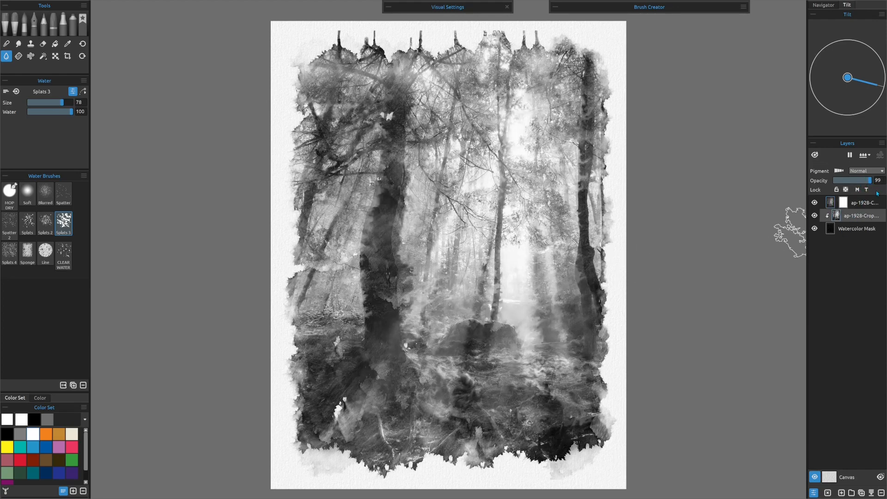
- Paint black on the layer mask over the sunlit forest floor using the BLOOM WET brush at size 45 and opacity 29
{"action": "left_click", "coordinate": [846, 206]}
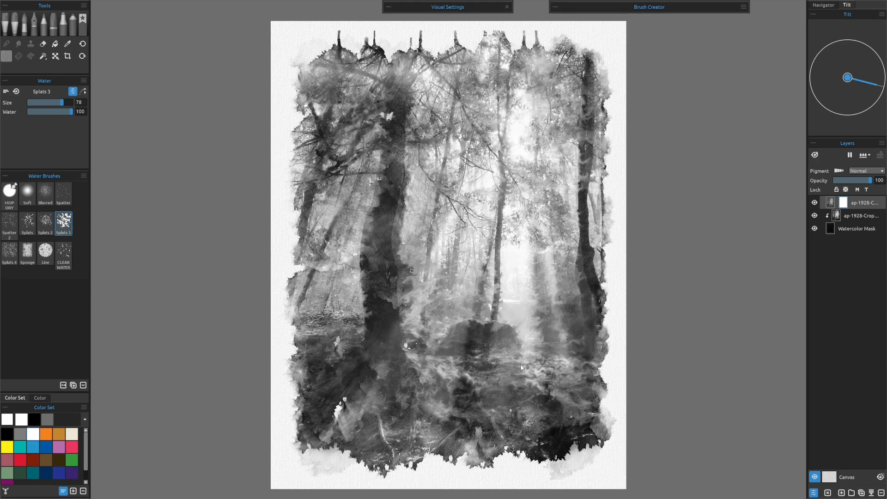
{"action": "left_click", "coordinate": [5, 437]}
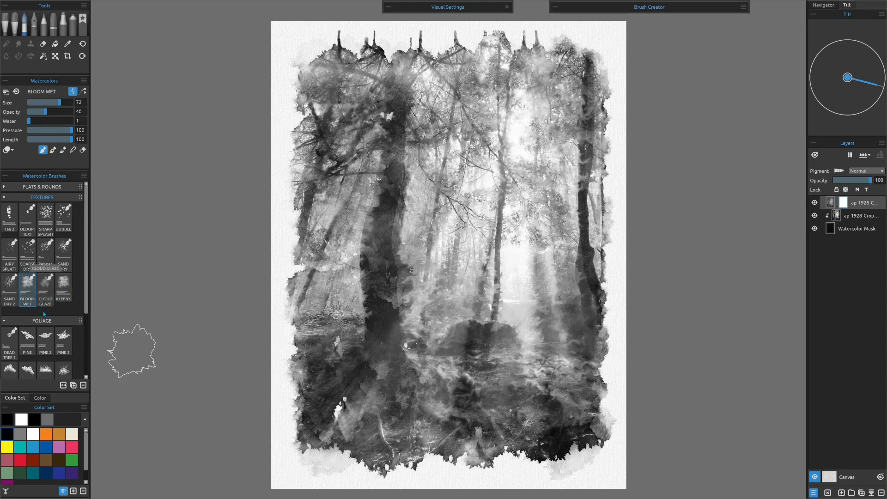
{"action": "left_click", "coordinate": [41, 112]}
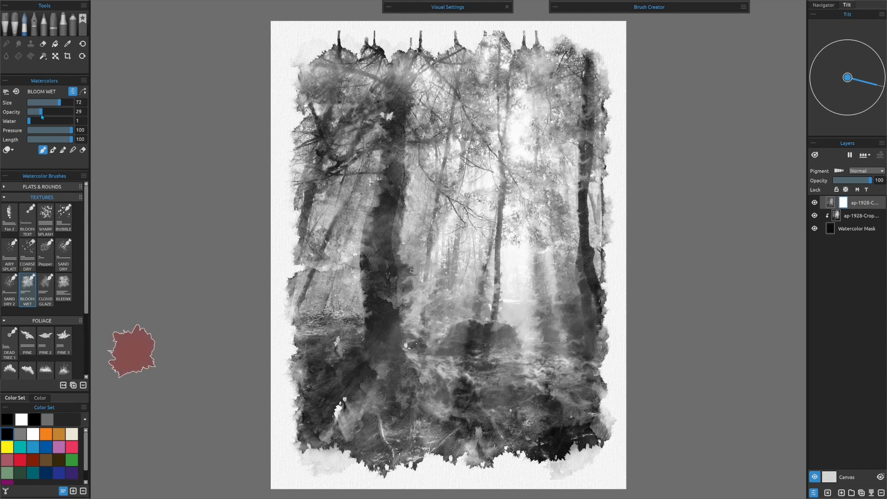
{"action": "left_click_drag", "start_coordinate": [59, 103], "coordinate": [47, 103]}
{"action": "left_click_drag", "start_coordinate": [534, 365], "coordinate": [522, 372]}
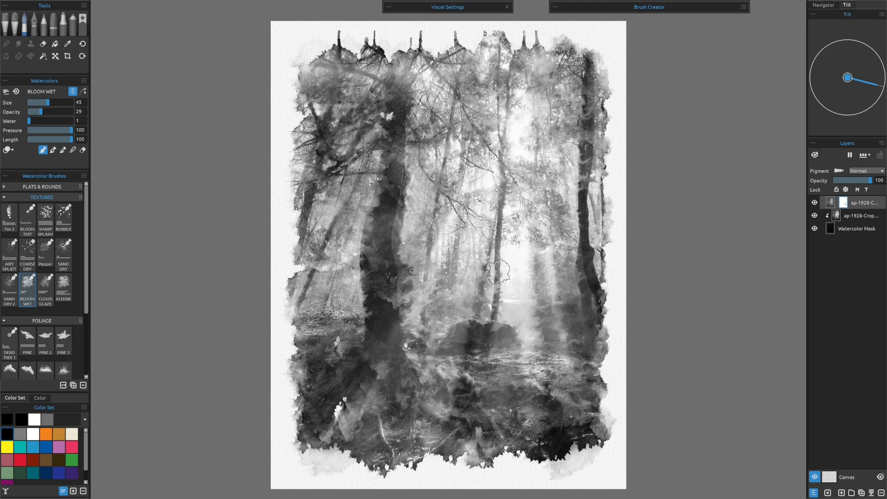
- Raise the brush opacity to 53 and paint black on the mask over the tree roots and the ground around the large trunk
{"action": "left_click", "coordinate": [52, 112]}
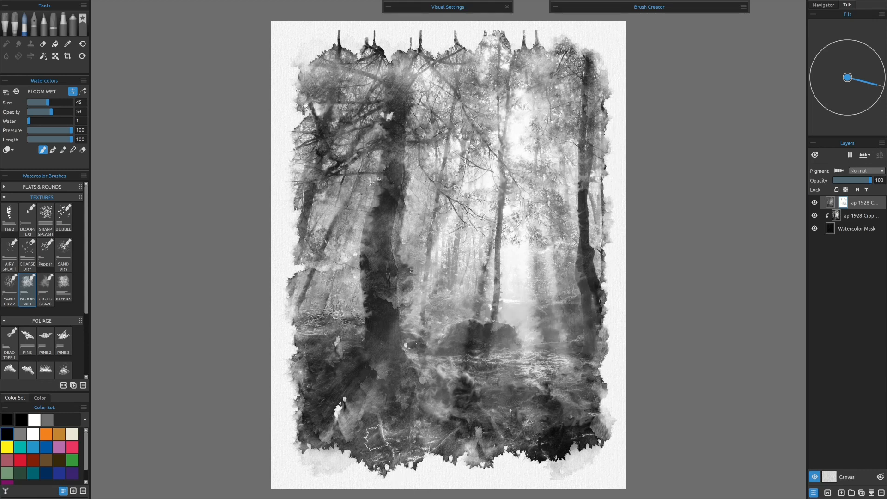
{"action": "mouse_move", "coordinate": [358, 370]}
{"action": "left_mouse_down"}
{"action": "mouse_move", "coordinate": [323, 398]}
{"action": "mouse_move", "coordinate": [374, 387]}
{"action": "mouse_move", "coordinate": [305, 382]}
{"action": "mouse_move", "coordinate": [351, 365]}
{"action": "mouse_move", "coordinate": [316, 365]}
{"action": "mouse_move", "coordinate": [366, 360]}
{"action": "mouse_move", "coordinate": [315, 354]}
{"action": "mouse_move", "coordinate": [377, 355]}
{"action": "mouse_move", "coordinate": [340, 364]}
{"action": "mouse_move", "coordinate": [320, 384]}
{"action": "mouse_move", "coordinate": [311, 396]}
{"action": "mouse_move", "coordinate": [330, 399]}
{"action": "mouse_move", "coordinate": [324, 415]}
{"action": "mouse_move", "coordinate": [339, 410]}
{"action": "mouse_move", "coordinate": [353, 428]}
{"action": "mouse_move", "coordinate": [376, 396]}
{"action": "mouse_move", "coordinate": [389, 428]}
{"action": "mouse_move", "coordinate": [407, 396]}
{"action": "mouse_move", "coordinate": [400, 431]}
{"action": "mouse_move", "coordinate": [413, 401]}
{"action": "mouse_move", "coordinate": [418, 435]}
{"action": "mouse_move", "coordinate": [434, 389]}
{"action": "mouse_move", "coordinate": [429, 422]}
{"action": "mouse_move", "coordinate": [386, 423]}
{"action": "mouse_move", "coordinate": [397, 426]}
{"action": "mouse_move", "coordinate": [358, 447]}
{"action": "mouse_move", "coordinate": [351, 428]}
{"action": "mouse_move", "coordinate": [342, 441]}
{"action": "mouse_move", "coordinate": [313, 442]}
{"action": "left_mouse_up"}
{"action": "mouse_move", "coordinate": [443, 421]}
{"action": "left_mouse_down"}
{"action": "mouse_move", "coordinate": [488, 393]}
{"action": "mouse_move", "coordinate": [459, 382]}
{"action": "mouse_move", "coordinate": [450, 345]}
{"action": "mouse_move", "coordinate": [508, 326]}
{"action": "mouse_move", "coordinate": [448, 324]}
{"action": "mouse_move", "coordinate": [428, 344]}
{"action": "mouse_move", "coordinate": [450, 312]}
{"action": "mouse_move", "coordinate": [419, 343]}
{"action": "mouse_move", "coordinate": [427, 324]}
{"action": "mouse_move", "coordinate": [408, 340]}
{"action": "mouse_move", "coordinate": [423, 294]}
{"action": "left_mouse_up"}
{"action": "left_click_drag", "start_coordinate": [417, 358], "coordinate": [465, 371]}
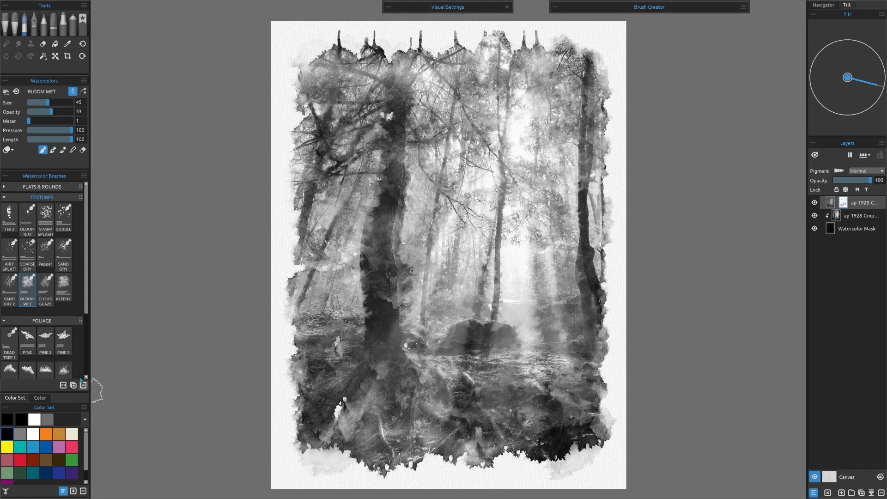
- Reveal the large trunk's detail with black on the mask, adding texture with the Pepper brush at size 62 and opacity 40
{"action": "left_click", "coordinate": [33, 438]}
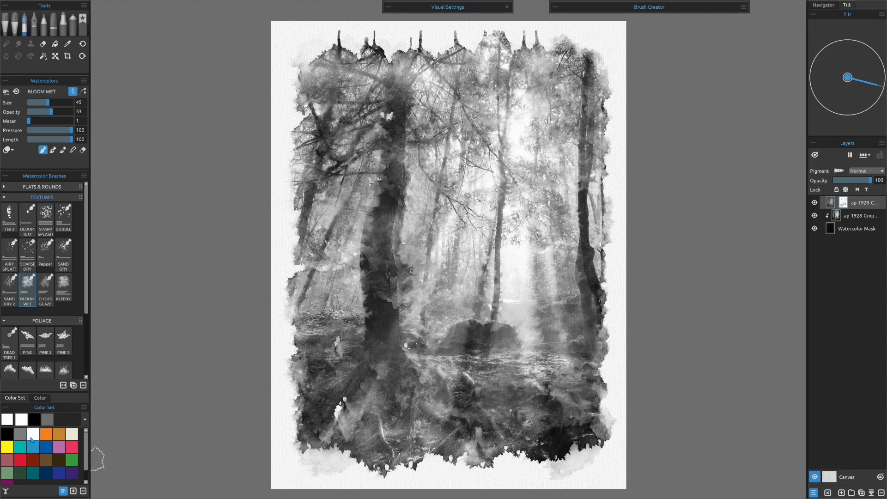
{"action": "left_click", "coordinate": [4, 437]}
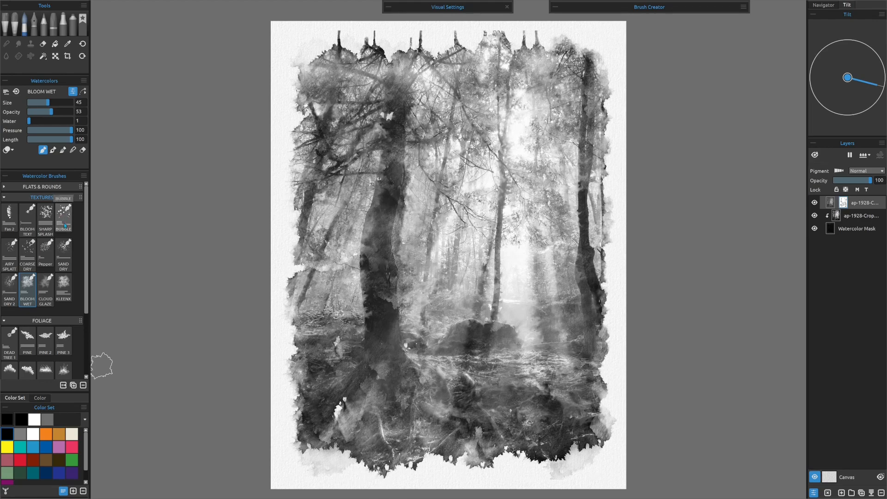
{"action": "left_click", "coordinate": [45, 252]}
{"action": "left_click_drag", "start_coordinate": [47, 104], "coordinate": [55, 103]}
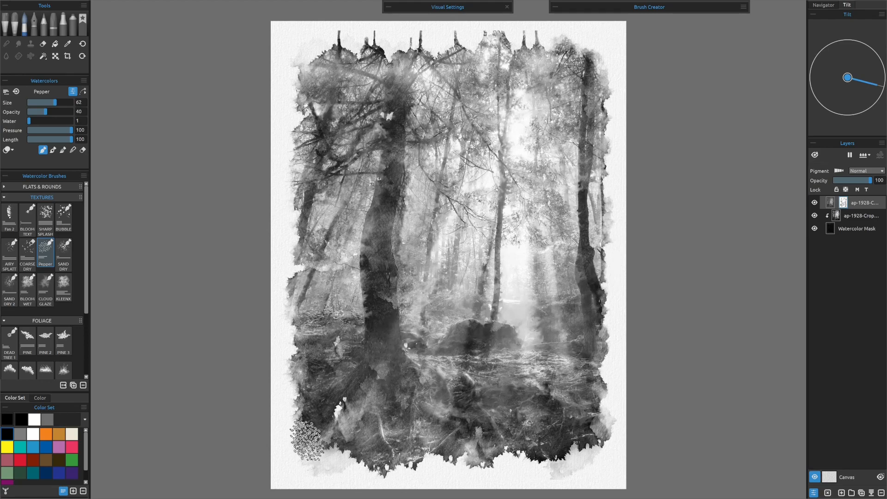
- Refine the mask in black with BLOOM WET at opacity 77, toggling the blended layer's visibility to compare it with the sharp photo
{"action": "left_click", "coordinate": [34, 303]}
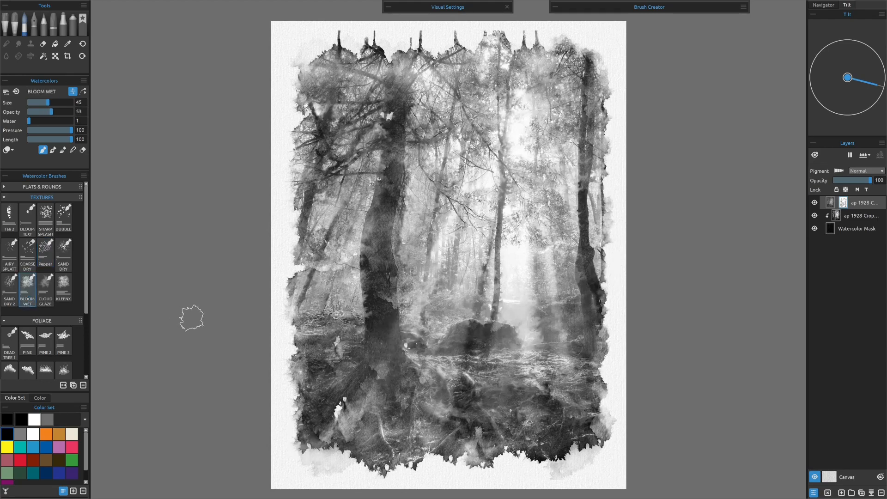
{"action": "left_click", "coordinate": [61, 112]}
{"action": "left_click", "coordinate": [814, 203]}
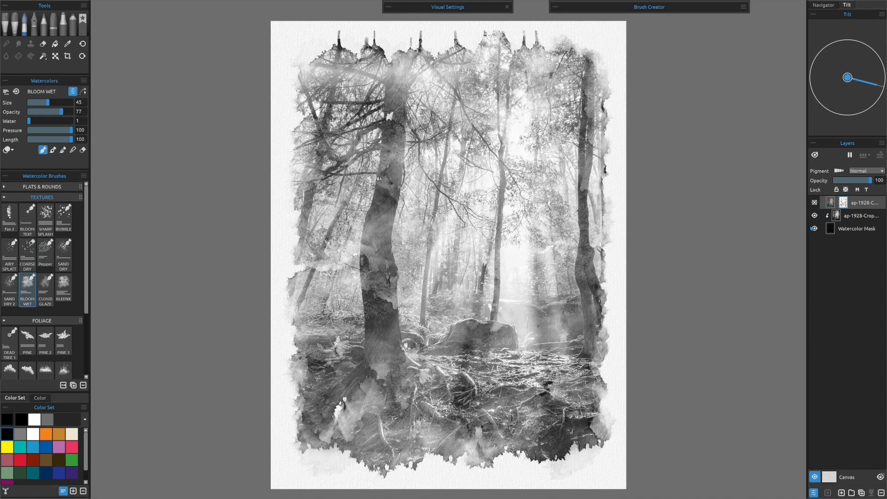
{"action": "left_click", "coordinate": [814, 230]}
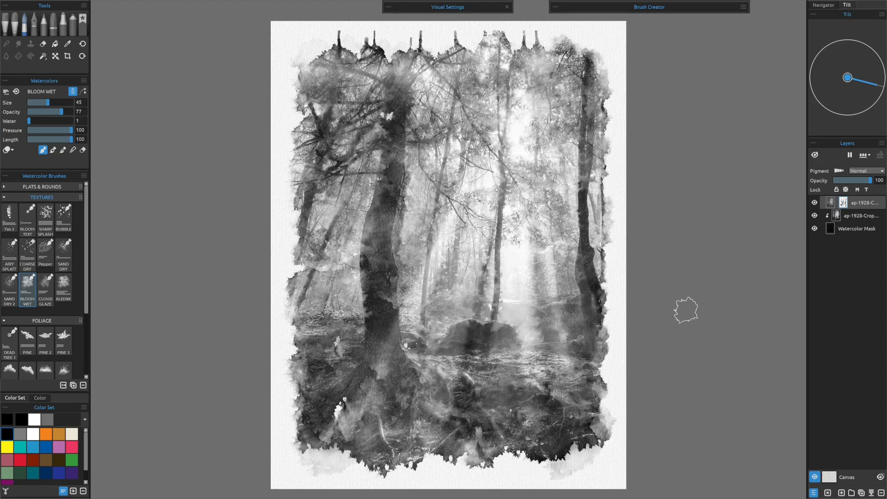
- Open the autumn birch artwork, blend its clipped photo with the Splats 3 water brush at size 78, and merge it with its watercolor mask
{"action": "left_click", "coordinate": [10, 6]}
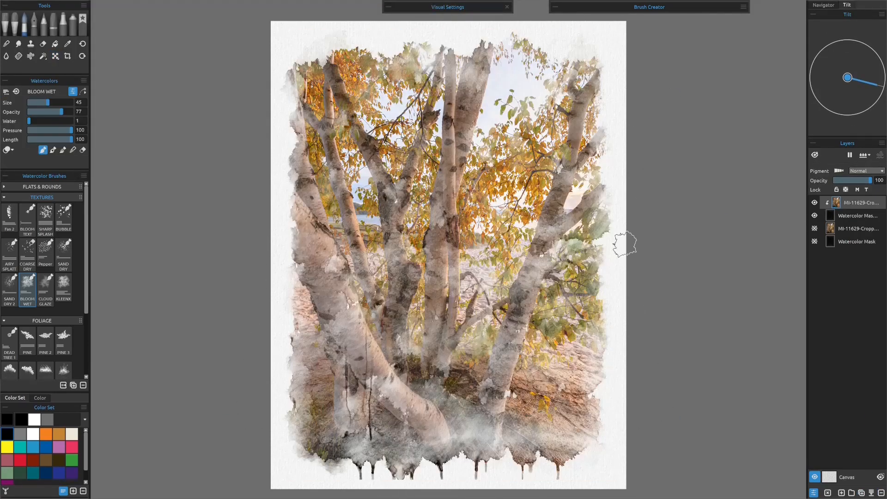
{"action": "key", "text": "w"}
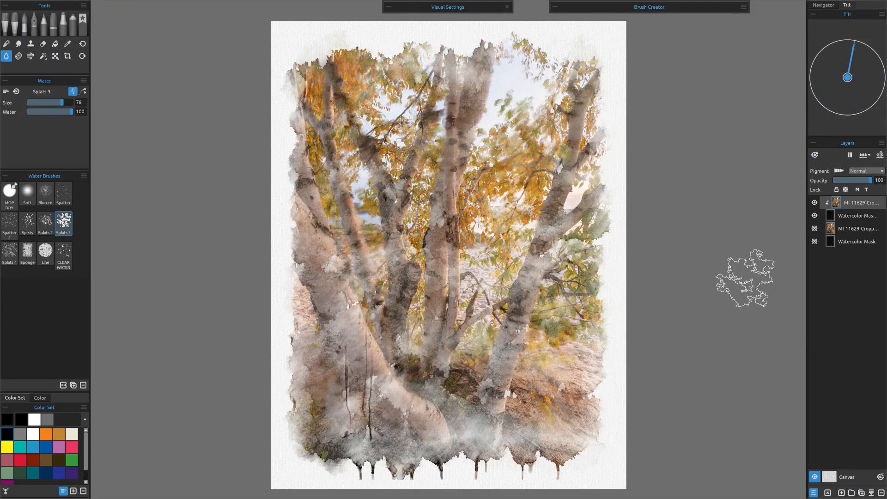
{"action": "left_click", "coordinate": [854, 217], "text": "shift"}
{"action": "key", "text": "ctrl+e"}
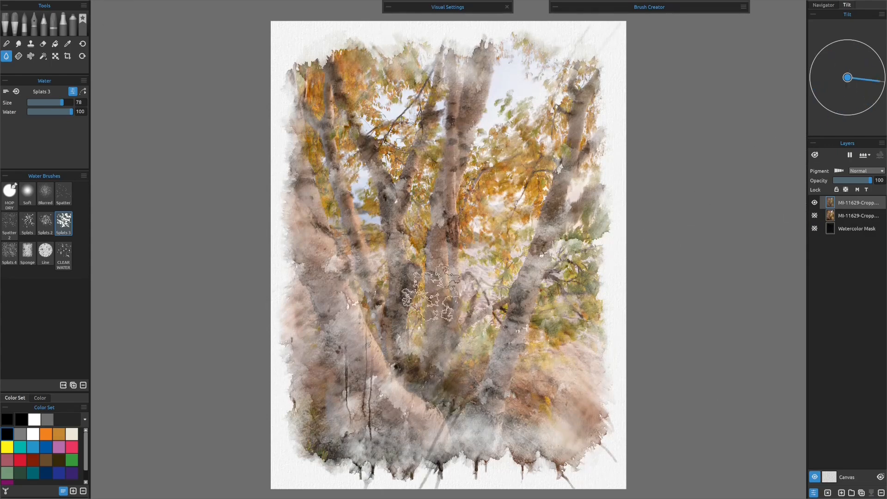
- Show the hidden sharp birch photo and its mask, and refine the blend through layer masks with KLEENX at size 100 and opacity 58
{"action": "left_click", "coordinate": [815, 215]}
{"action": "left_click", "coordinate": [814, 228]}
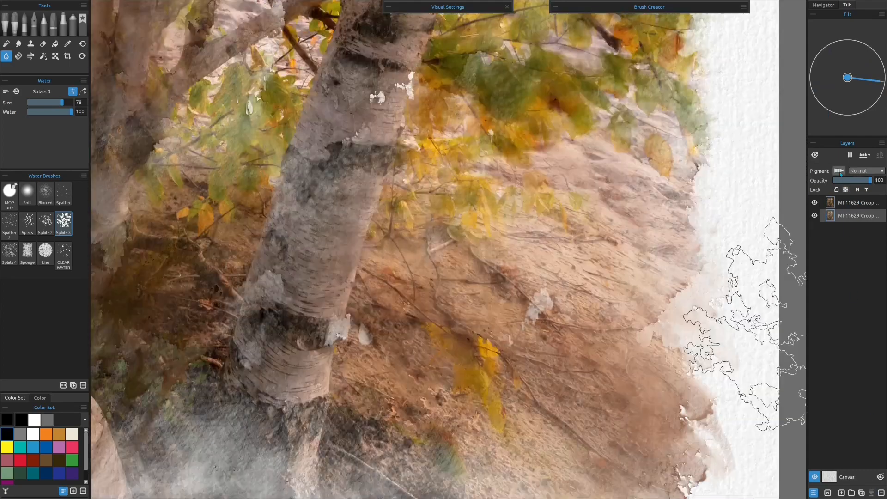
{"action": "scroll", "coordinate": [302, 250], "scroll_direction": "down", "scroll_amount": 2}
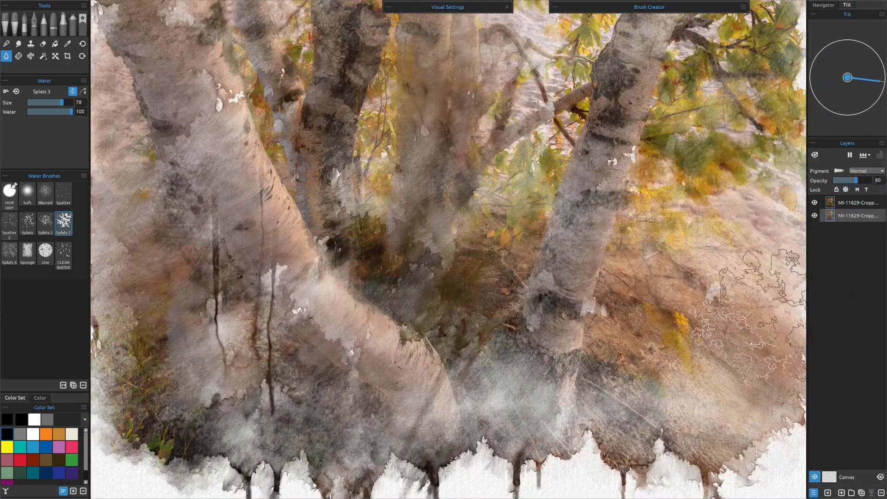
{"action": "key", "text": "w"}
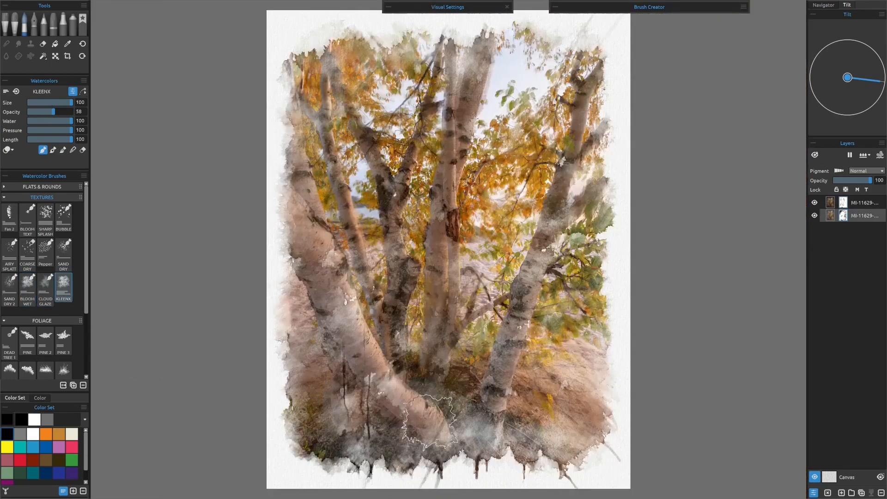
{"action": "scroll", "coordinate": [407, 104], "scroll_direction": "up", "scroll_amount": 3}
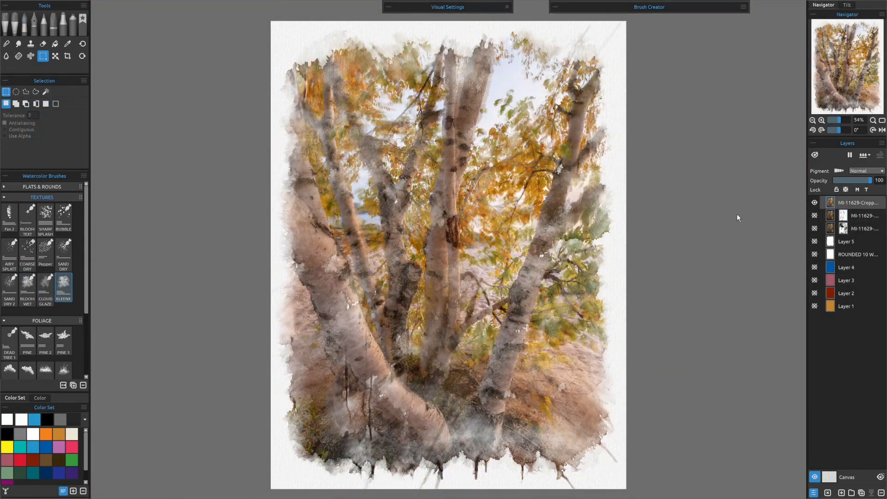
- Review the two masked birch layers and select the merged birch layer above them
{"action": "left_click", "coordinate": [853, 230]}
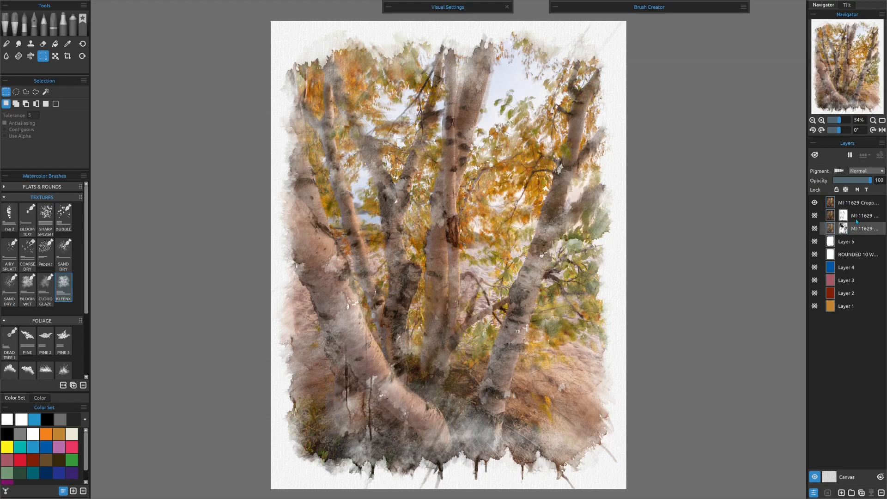
{"action": "left_click", "coordinate": [857, 215]}
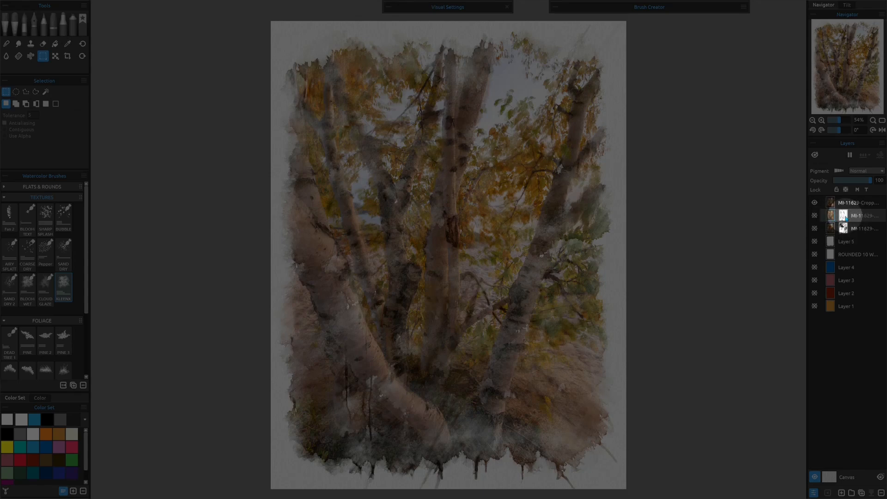
{"action": "left_click", "coordinate": [840, 205]}
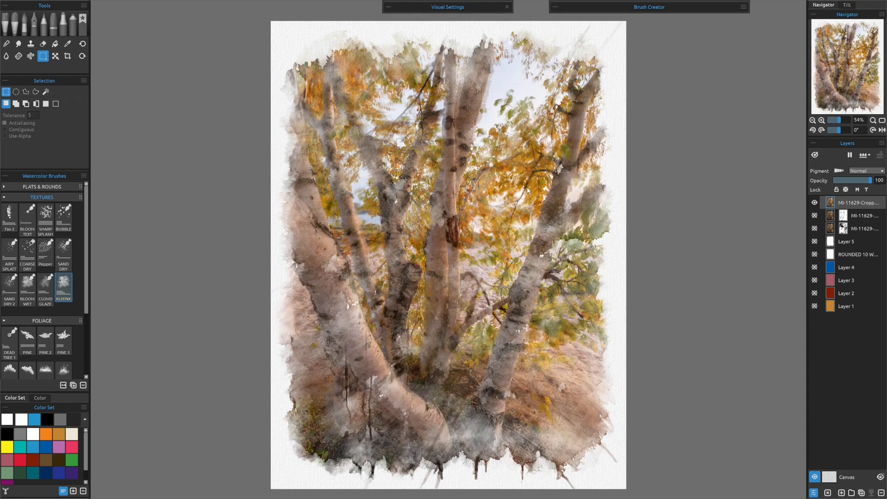
- Examine the merged birch artwork up close across the leaning trunk, ground, torn edges and autumn foliage
{"action": "mouse_move", "coordinate": [871, 180]}
{"action": "left_mouse_down"}
{"action": "mouse_move", "coordinate": [858, 182]}
{"action": "mouse_move", "coordinate": [877, 183]}
{"action": "left_mouse_up"}
{"action": "scroll", "coordinate": [412, 375], "scroll_direction": "up", "scroll_amount": 5}
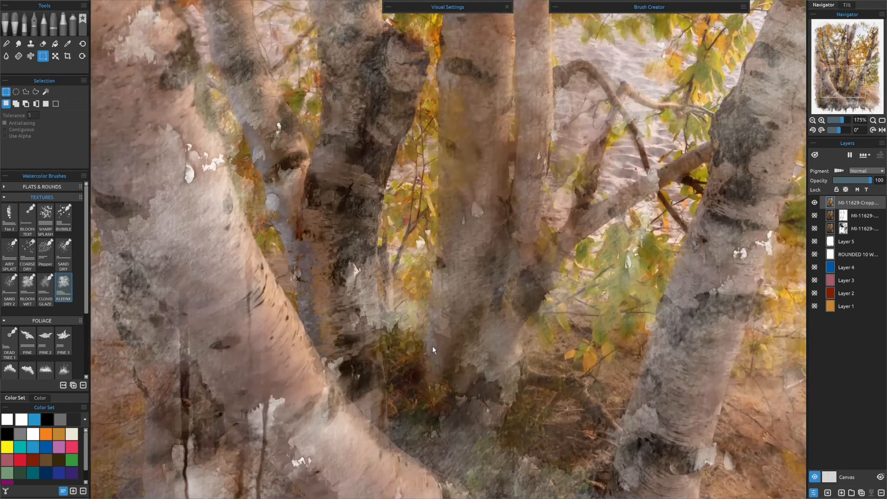
{"action": "scroll", "coordinate": [433, 347], "scroll_direction": "up", "scroll_amount": 1}
{"action": "left_click_drag", "start_coordinate": [448, 330], "coordinate": [636, 161]}
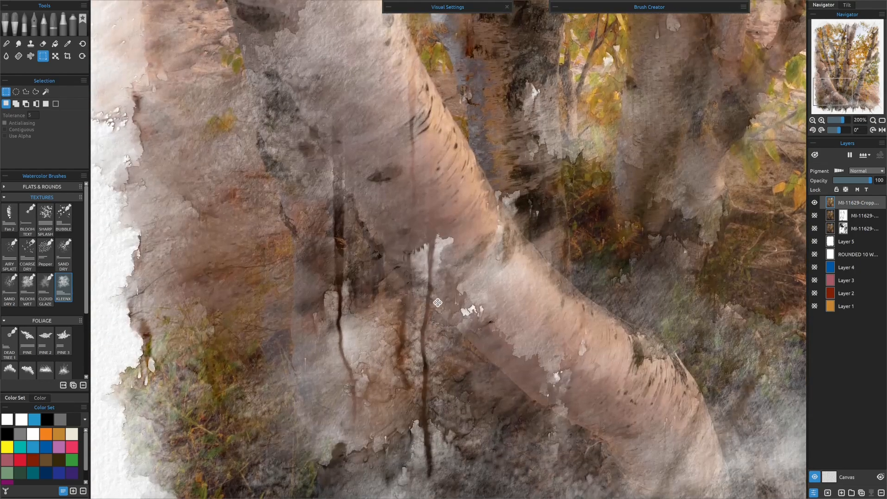
{"action": "left_click_drag", "start_coordinate": [438, 303], "coordinate": [467, 127]}
{"action": "left_click_drag", "start_coordinate": [521, 316], "coordinate": [428, 293]}
{"action": "left_click_drag", "start_coordinate": [659, 311], "coordinate": [442, 347]}
{"action": "left_click_drag", "start_coordinate": [565, 311], "coordinate": [429, 403]}
{"action": "left_click_drag", "start_coordinate": [582, 211], "coordinate": [424, 383]}
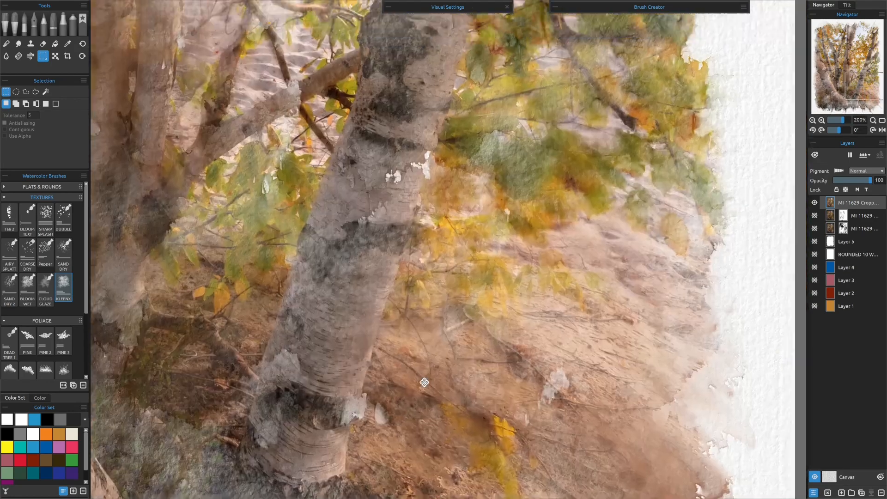
{"action": "left_click_drag", "start_coordinate": [521, 209], "coordinate": [524, 270]}
{"action": "mouse_move", "coordinate": [496, 224]}
{"action": "left_mouse_down"}
{"action": "mouse_move", "coordinate": [497, 339]}
{"action": "mouse_move", "coordinate": [523, 431]}
{"action": "left_mouse_up"}
{"action": "left_click_drag", "start_coordinate": [467, 185], "coordinate": [527, 349]}
{"action": "left_click_drag", "start_coordinate": [496, 205], "coordinate": [517, 282]}
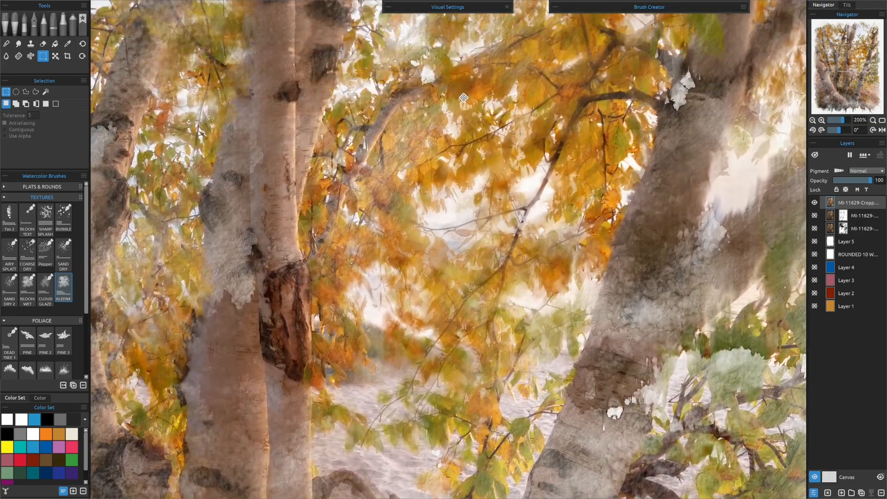
{"action": "left_click_drag", "start_coordinate": [463, 97], "coordinate": [557, 256]}
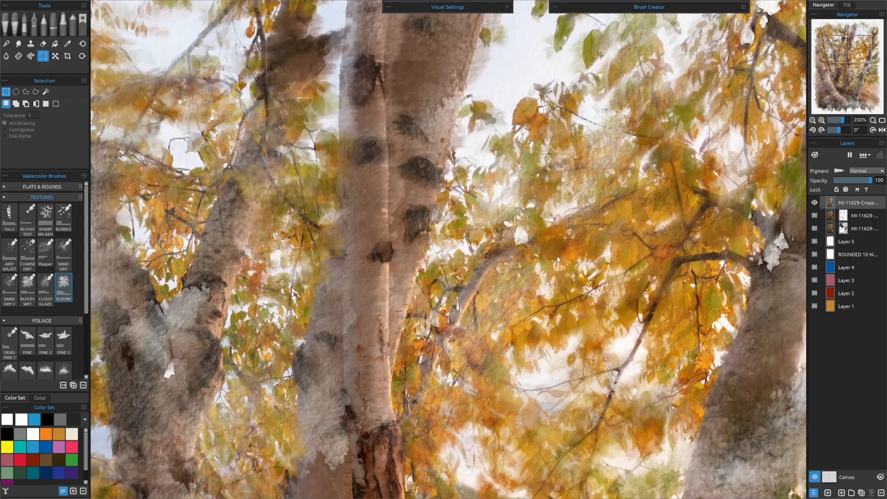
{"action": "key", "text": "ctrl+0"}
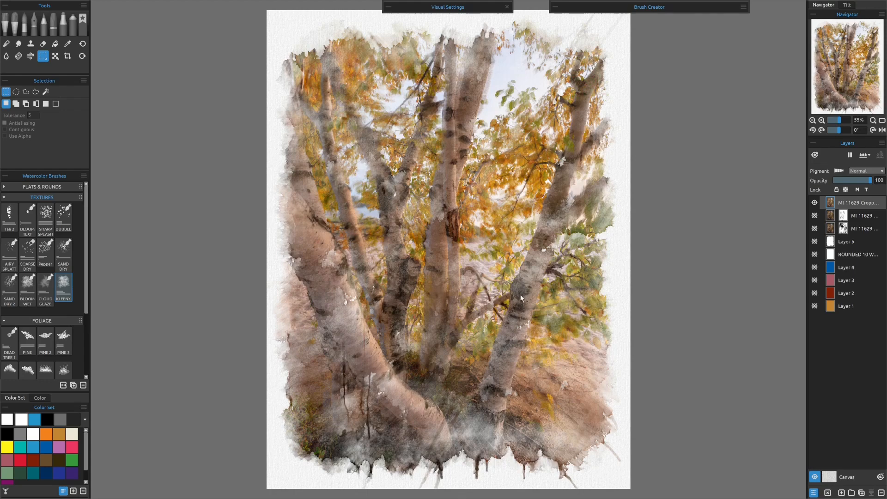
- Show the orange Layer 1 behind the artwork and inspect how its color comes through the semi-transparent trunks and foliage
{"action": "left_click", "coordinate": [815, 306]}
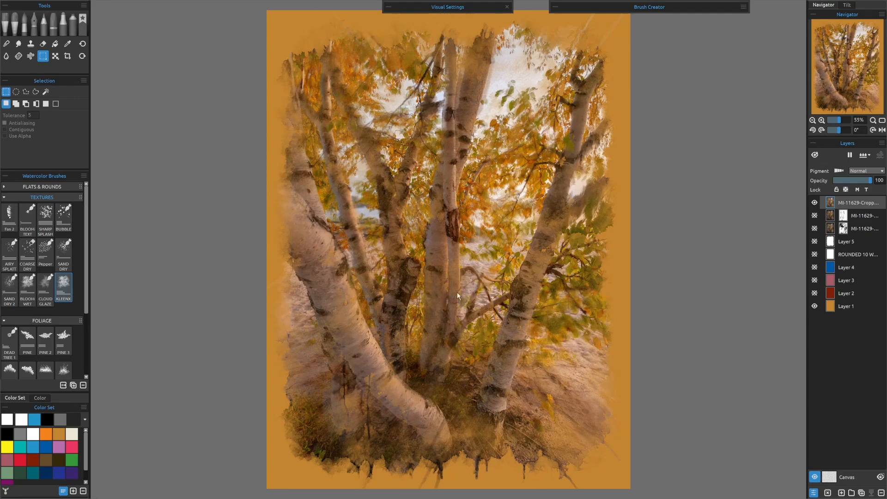
{"action": "scroll", "coordinate": [452, 309], "scroll_direction": "up", "scroll_amount": 10}
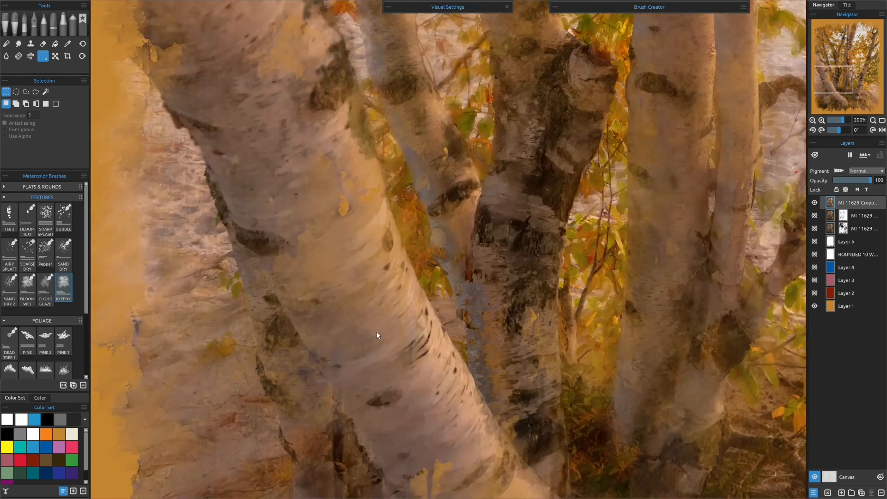
{"action": "scroll", "coordinate": [376, 332], "scroll_direction": "up", "scroll_amount": 5}
{"action": "left_click_drag", "start_coordinate": [469, 376], "coordinate": [403, 151]}
{"action": "left_click_drag", "start_coordinate": [470, 325], "coordinate": [480, 108]}
{"action": "left_click_drag", "start_coordinate": [498, 315], "coordinate": [342, 409]}
{"action": "left_click_drag", "start_coordinate": [557, 22], "coordinate": [463, 288]}
{"action": "left_click_drag", "start_coordinate": [515, 145], "coordinate": [467, 345]}
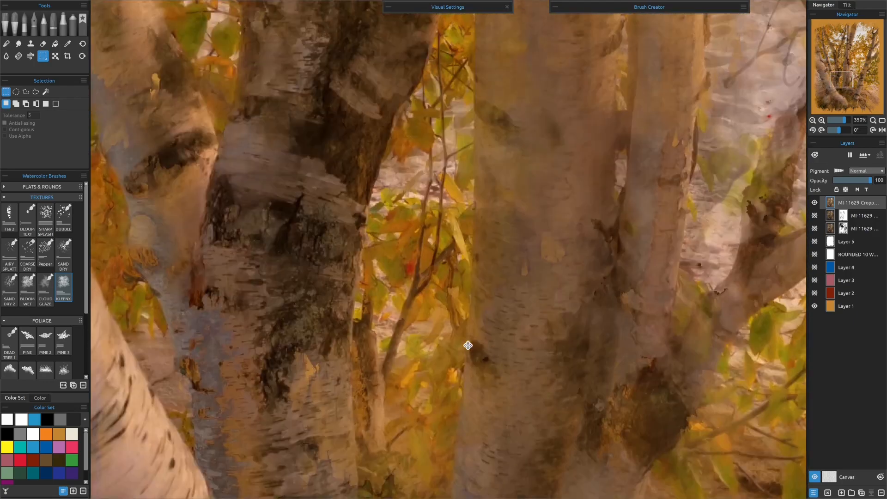
{"action": "left_click_drag", "start_coordinate": [478, 153], "coordinate": [457, 397]}
{"action": "left_click_drag", "start_coordinate": [462, 191], "coordinate": [482, 295]}
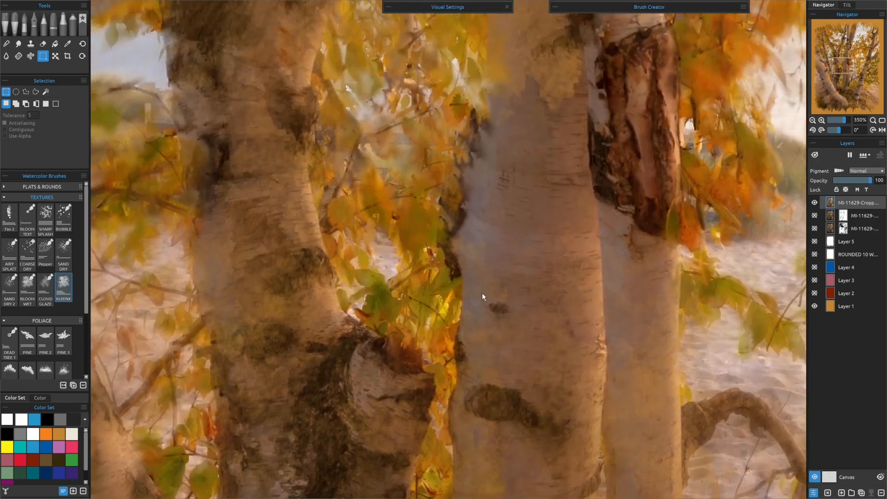
{"action": "left_click_drag", "start_coordinate": [341, 163], "coordinate": [381, 276]}
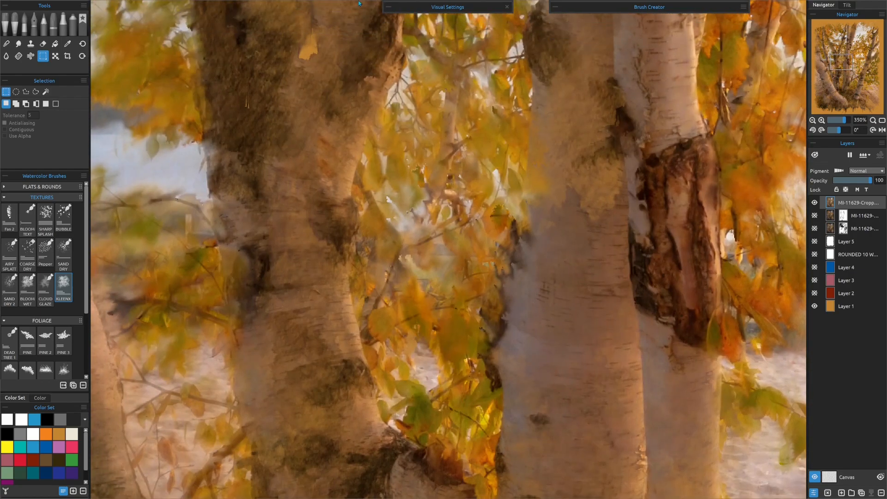
{"action": "key", "text": "ctrl+0"}
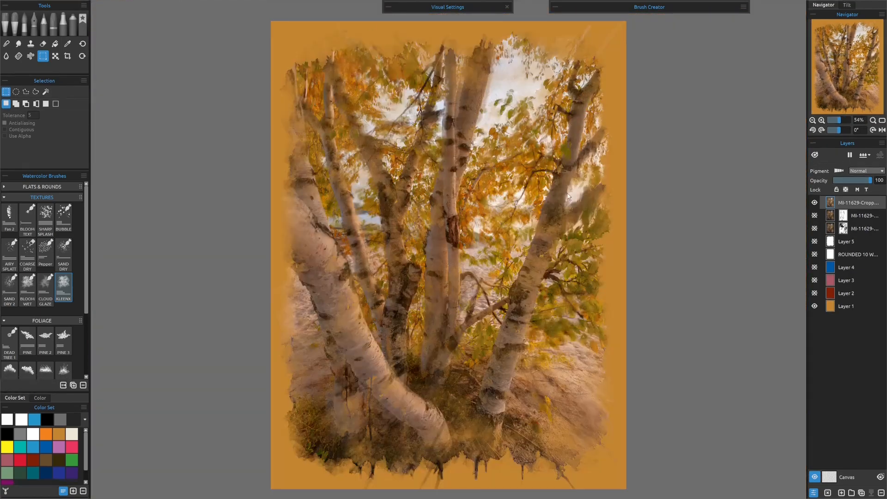
- Show the dark red Layer 2 behind the artwork and inspect its effect on the birch trunks
{"action": "left_click", "coordinate": [815, 293]}
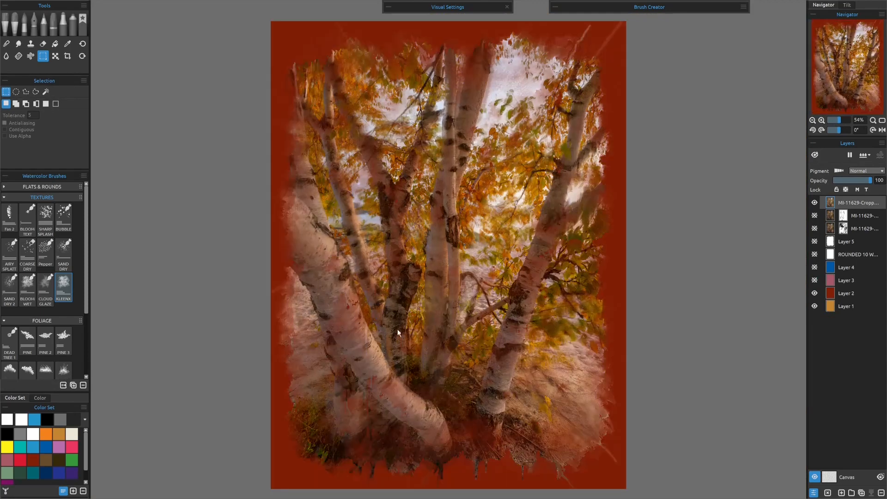
{"action": "scroll", "coordinate": [393, 326], "scroll_direction": "up", "scroll_amount": 6}
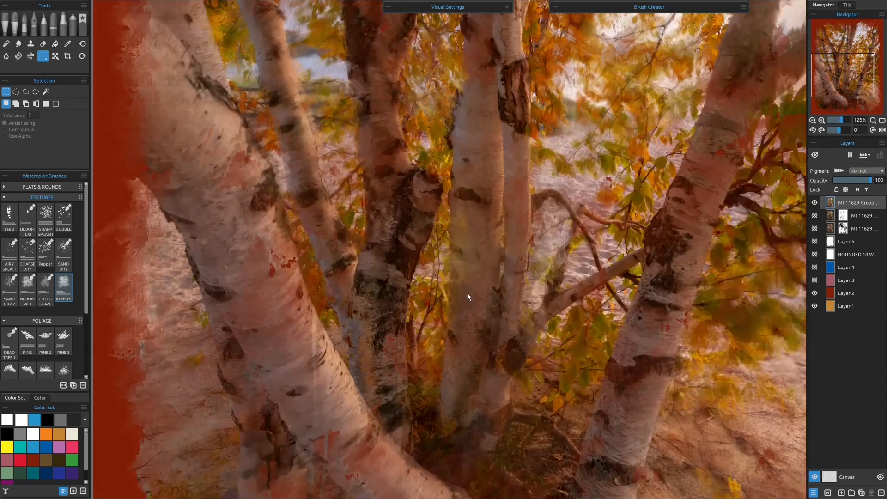
{"action": "scroll", "coordinate": [406, 308], "scroll_direction": "down", "scroll_amount": 2}
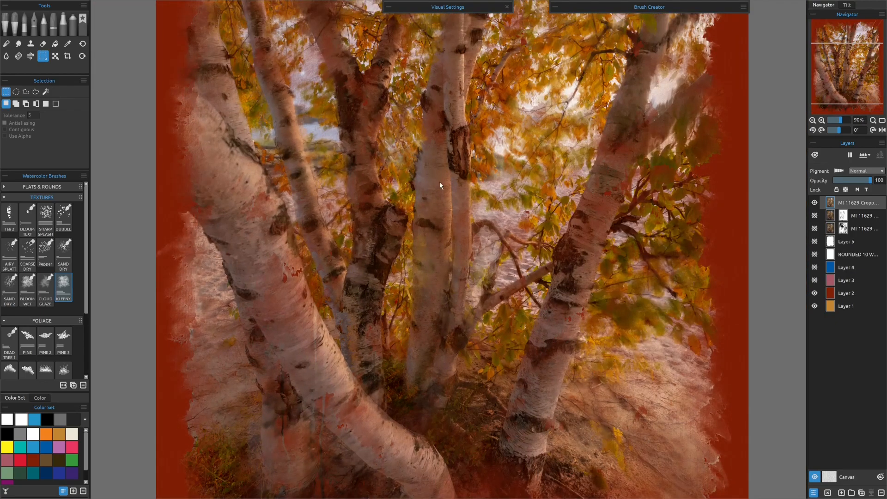
- Show the pink Layer 3 and the blue Layer 4 to preview the artwork against each shirt color
{"action": "left_click", "coordinate": [815, 280]}
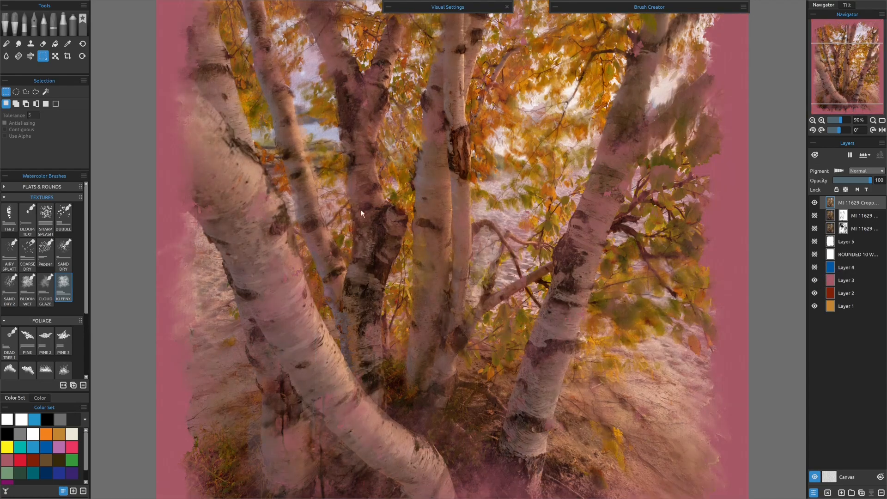
{"action": "left_click", "coordinate": [815, 268]}
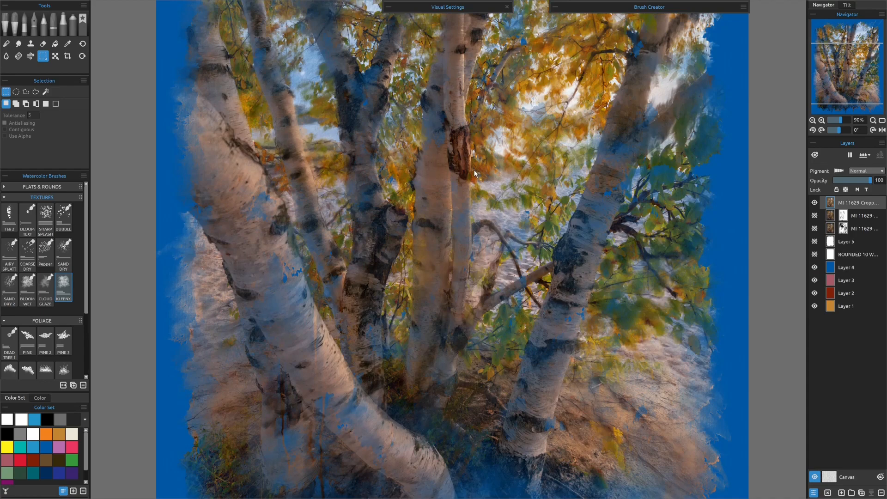
{"action": "mouse_move", "coordinate": [271, 3]}
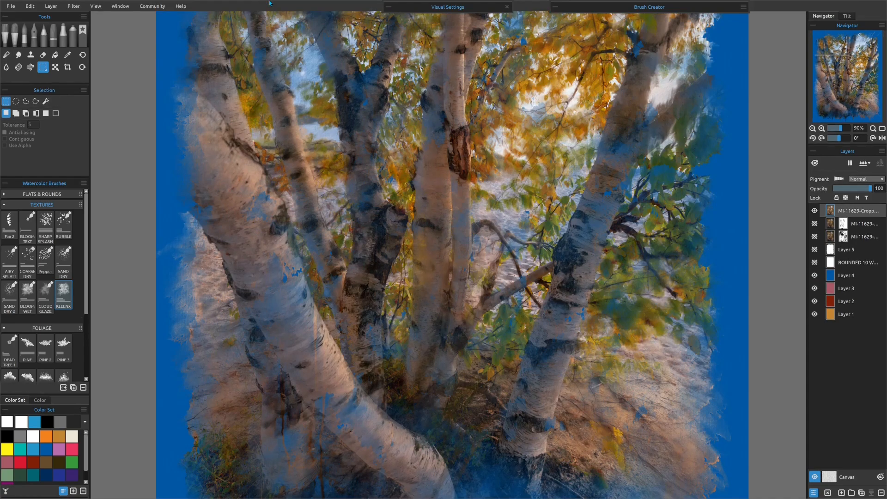
{"action": "key", "text": "ctrl+0"}
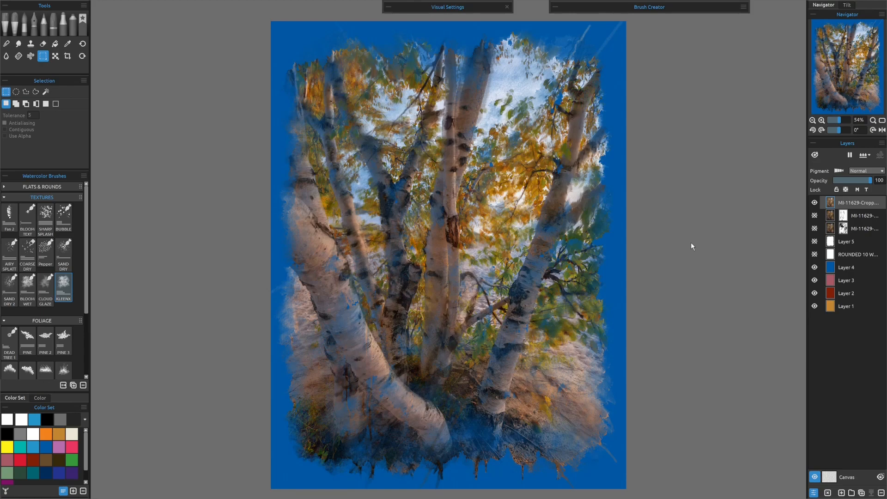
- Compare the artwork on blue with and without the white rounded rectangle behind it
{"action": "left_click", "coordinate": [815, 255]}
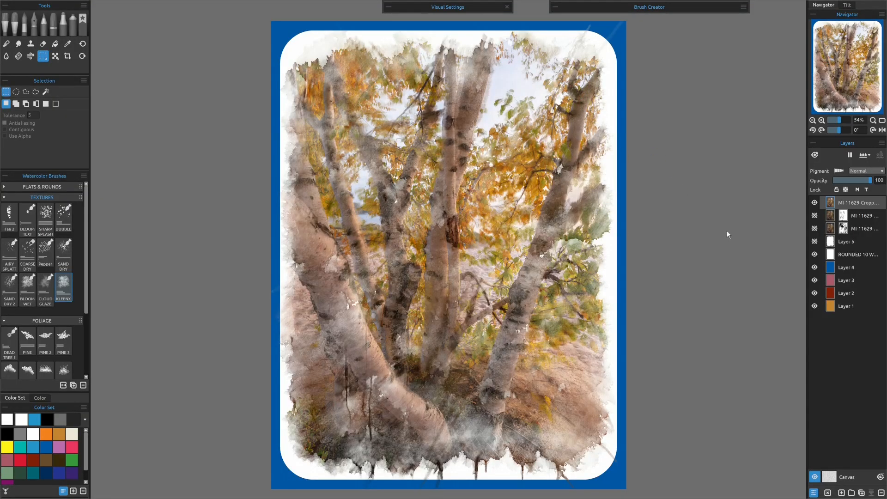
{"action": "left_click", "coordinate": [815, 254]}
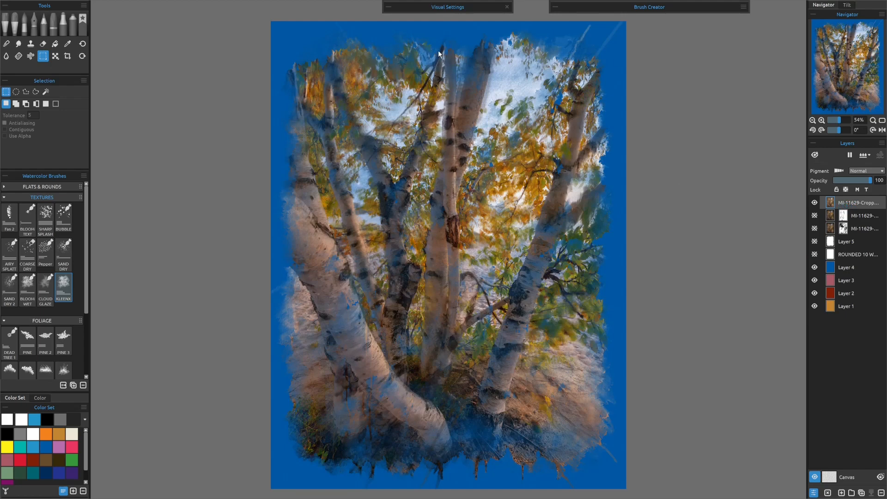
- Select the transparent area around the birch artwork with the Magic Wand at tolerance 5, and invert the selection
{"action": "left_click", "coordinate": [46, 93]}
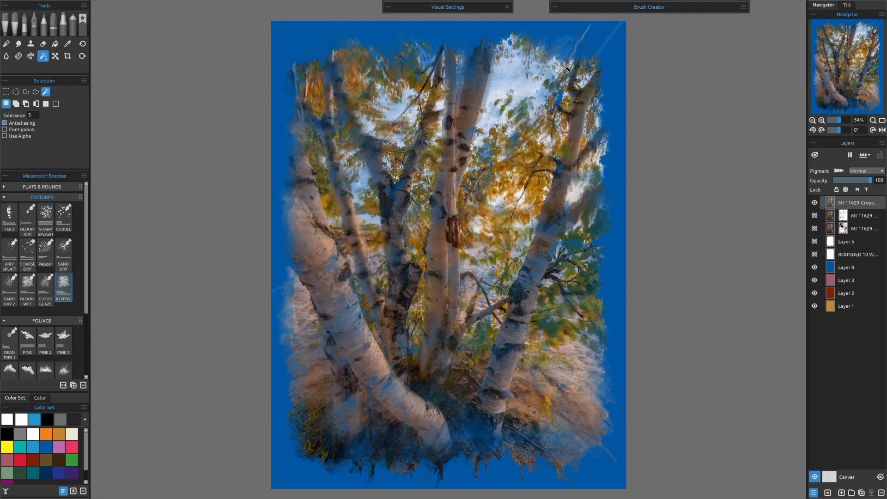
{"action": "left_click", "coordinate": [616, 101]}
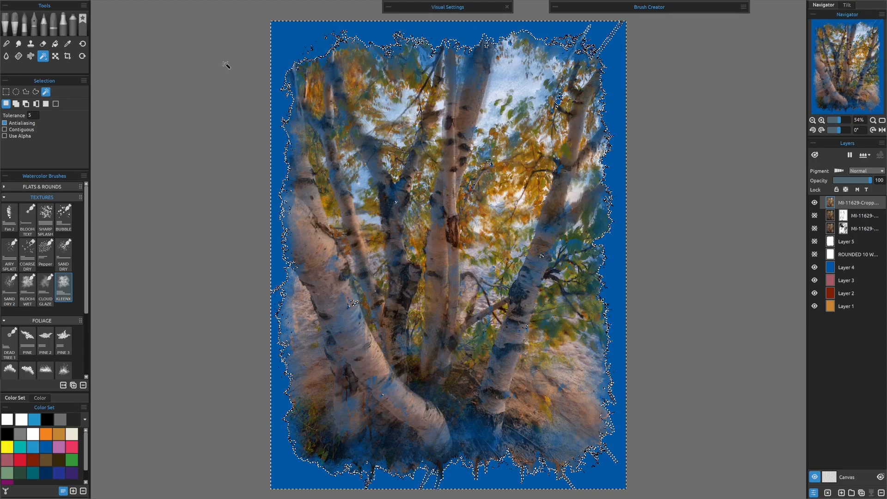
{"action": "left_click", "coordinate": [36, 107]}
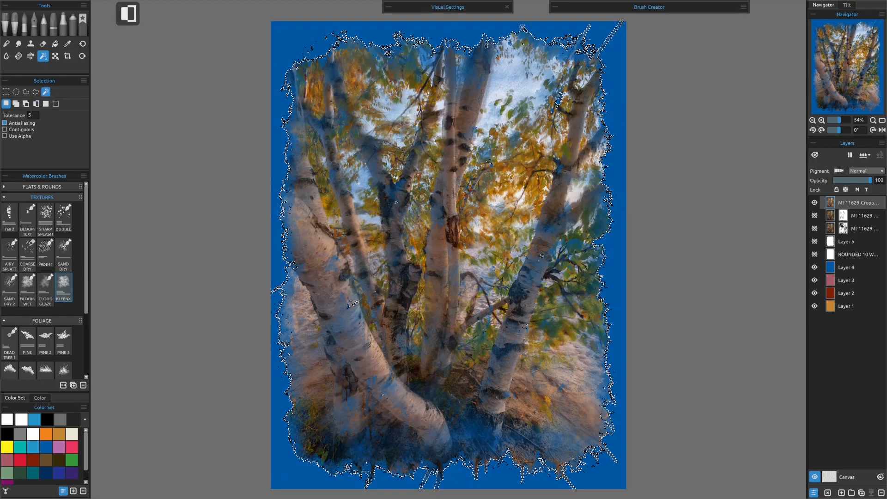
{"action": "scroll", "coordinate": [583, 310], "scroll_direction": "down", "scroll_amount": 1}
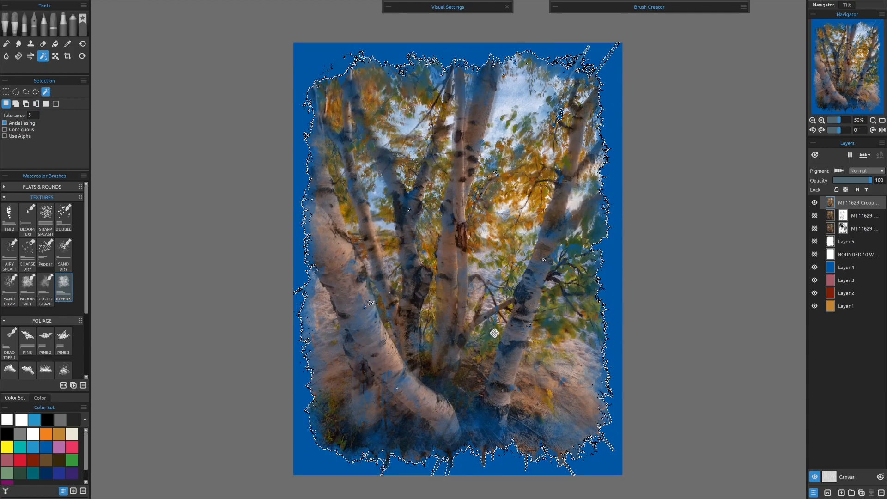
- Compare the birch artwork on blue with and without the white shape of Layer 5 behind it
{"action": "scroll", "coordinate": [501, 336], "scroll_direction": "up", "scroll_amount": 2}
{"action": "scroll", "coordinate": [579, 283], "scroll_direction": "down", "scroll_amount": 2}
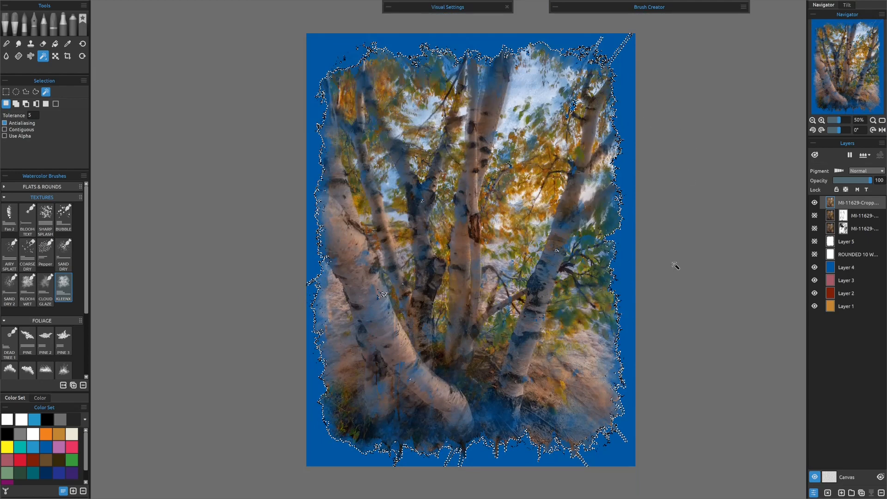
{"action": "left_click", "coordinate": [815, 241]}
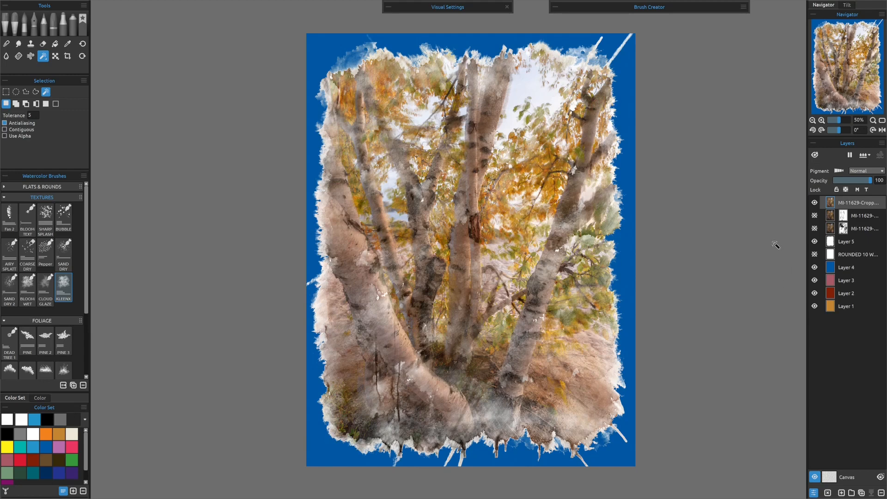
{"action": "left_click", "coordinate": [815, 241]}
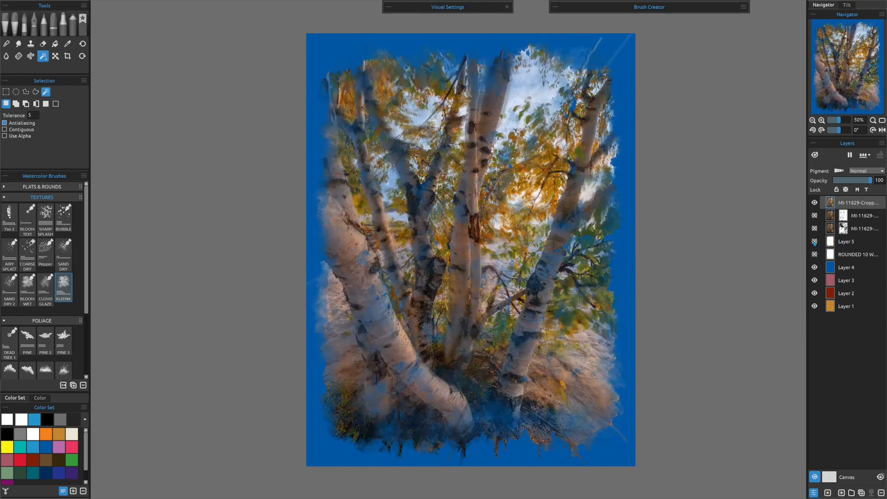
- Hide the four shirt color layers, Layer 4 through Layer 1, leaving only the birch artwork over transparency
{"action": "left_click", "coordinate": [815, 267]}
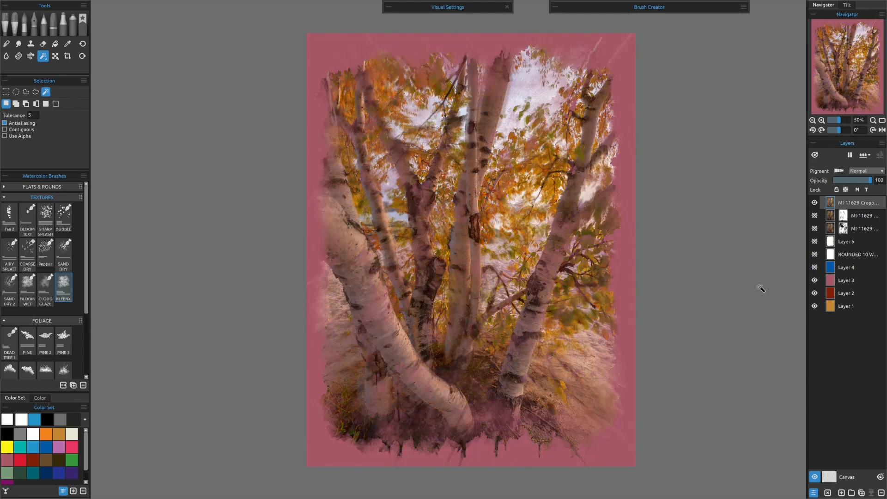
{"action": "left_click", "coordinate": [815, 280]}
{"action": "left_click", "coordinate": [814, 293]}
{"action": "left_click", "coordinate": [815, 306]}
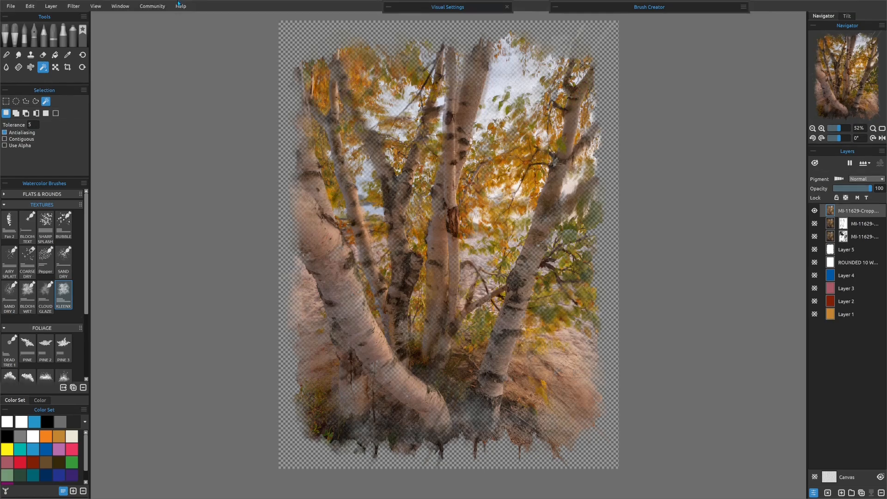
- Save the document as a Photoshop image named White Birch BKG Colors.psd in the T-SHIRT IMAGES folder
{"action": "left_click", "coordinate": [10, 6]}
{"action": "left_click", "coordinate": [42, 54]}
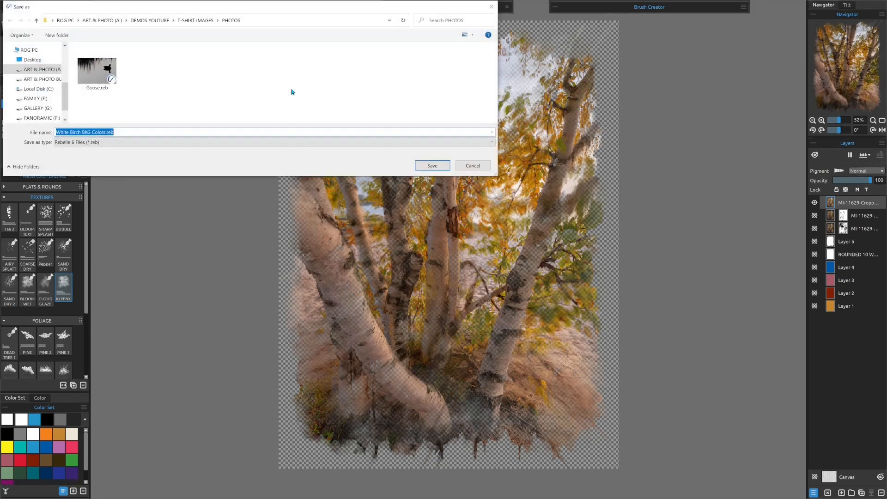
{"action": "left_click", "coordinate": [140, 143]}
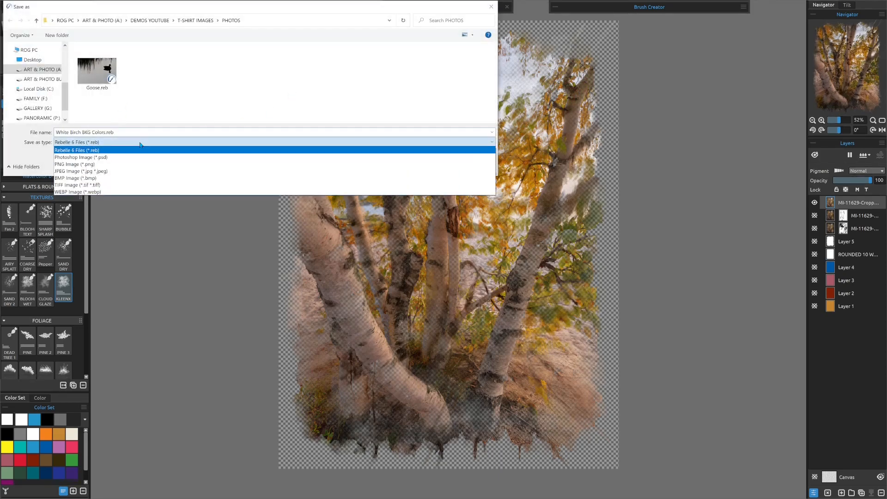
{"action": "left_click", "coordinate": [111, 158]}
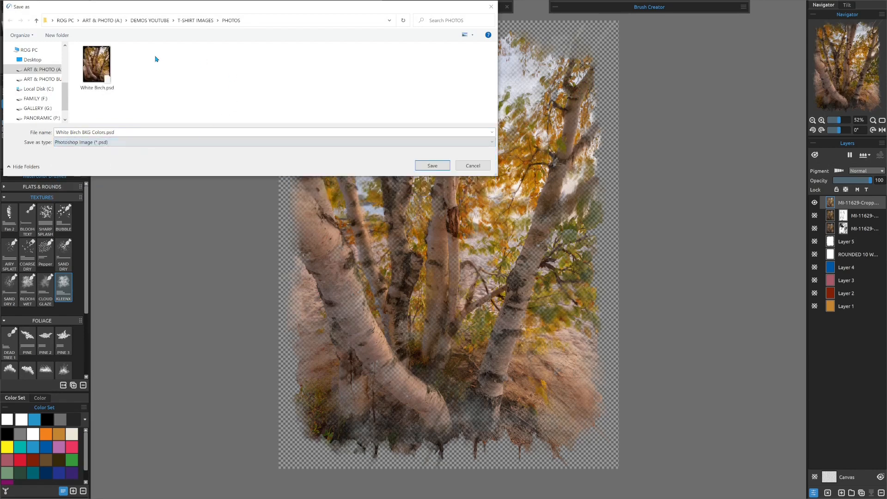
{"action": "left_click", "coordinate": [201, 21]}
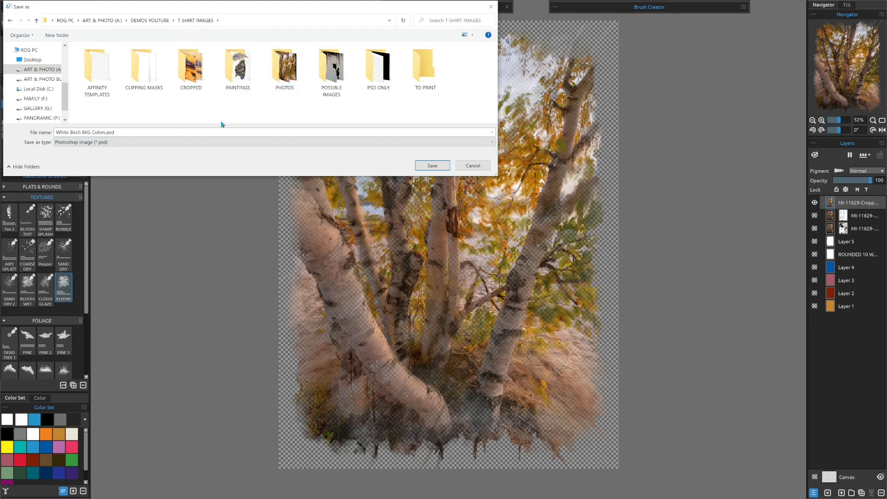
{"action": "left_click", "coordinate": [432, 166]}
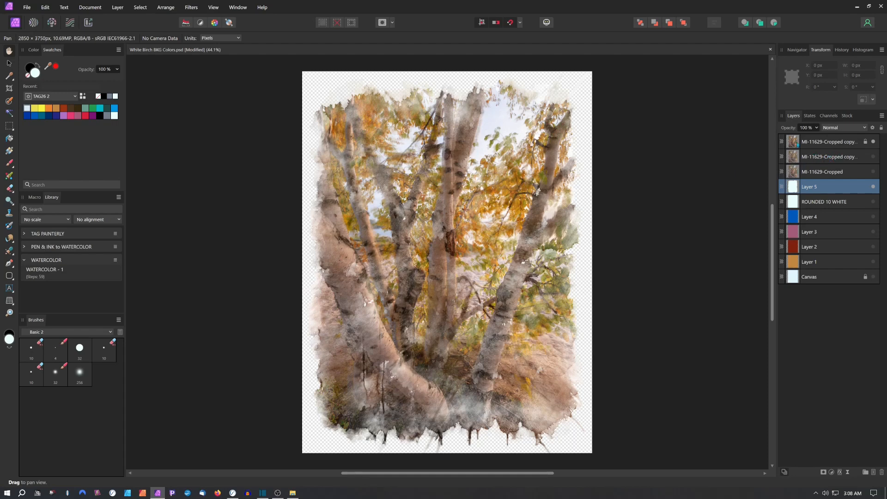
- Switch to Affinity Photo, preview the hidden MI-11629-Cropped photo layers by toggling their visibility, and select the top merged artwork layer
{"action": "left_click", "coordinate": [812, 159]}
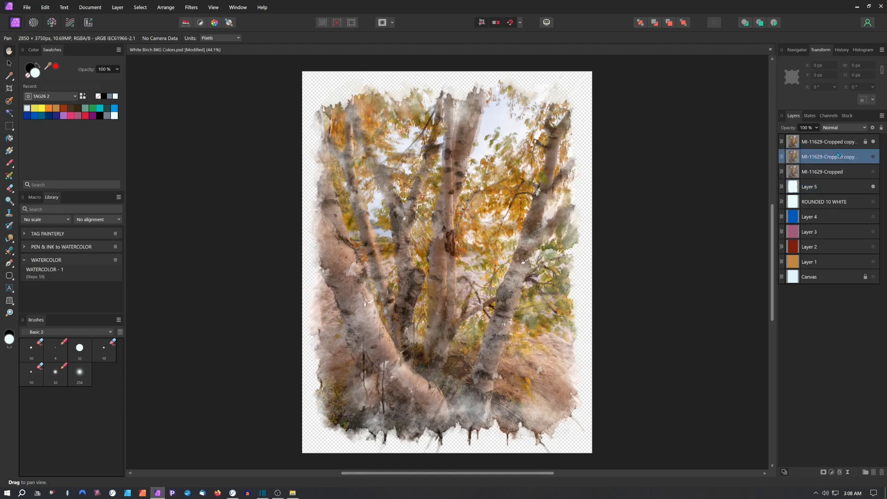
{"action": "left_click", "coordinate": [831, 172]}
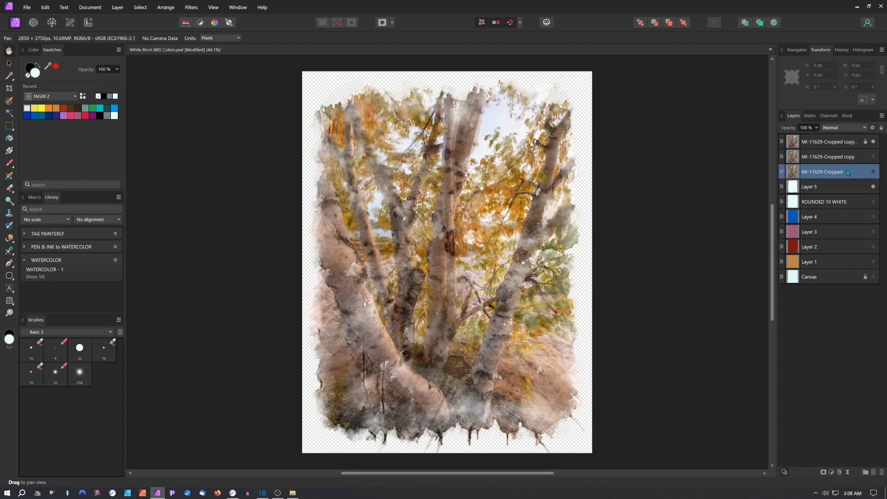
{"action": "left_click", "coordinate": [873, 172]}
{"action": "left_click", "coordinate": [874, 157]}
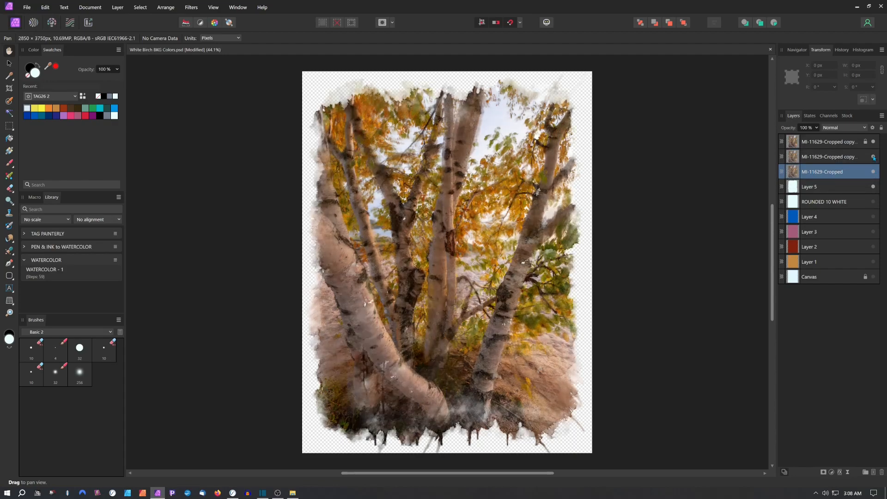
{"action": "left_click", "coordinate": [873, 157]}
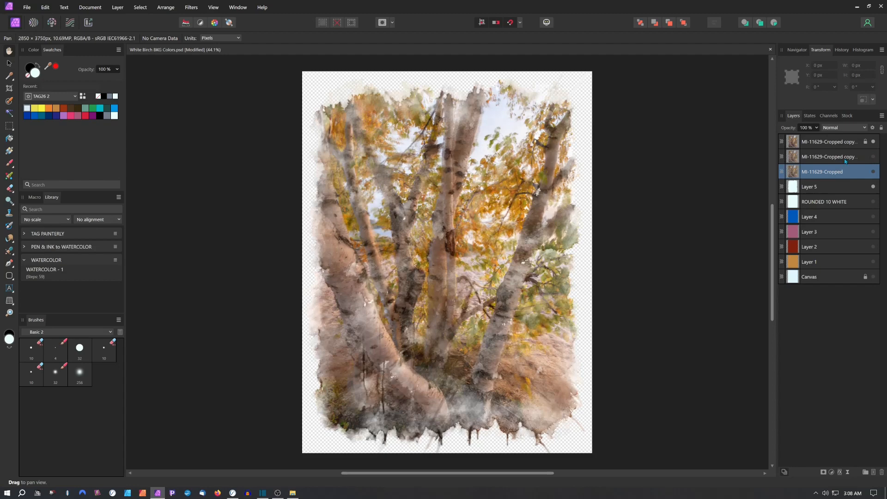
{"action": "left_click", "coordinate": [818, 142]}
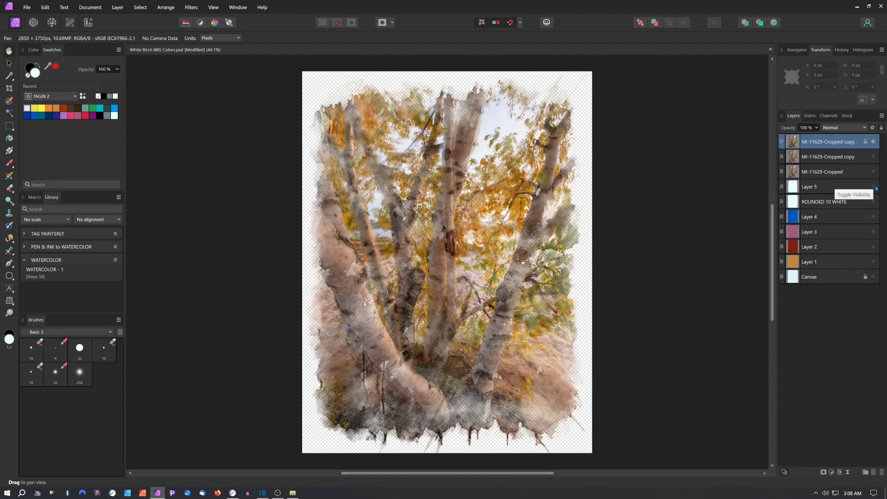
- Show the orange Layer 1, compare the artwork with the ROUNDED 10 WHITE backing, and show Layer 5 as the backing instead
{"action": "left_click", "coordinate": [874, 202]}
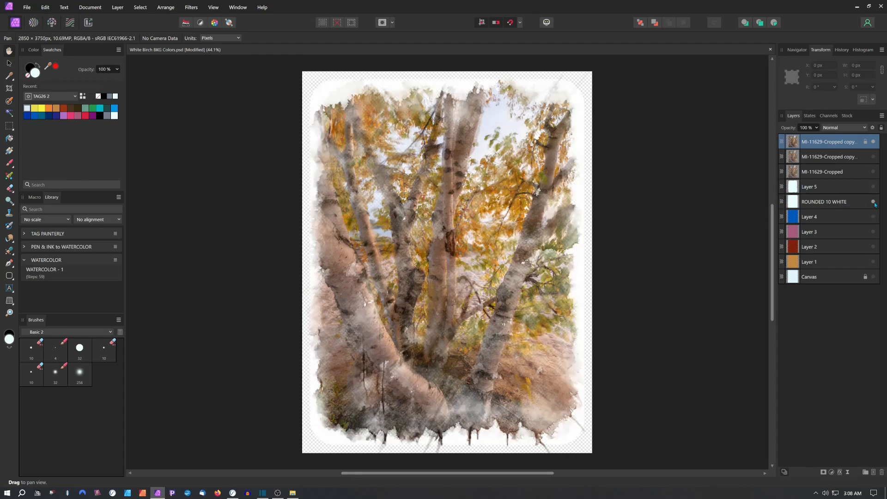
{"action": "left_click", "coordinate": [874, 262]}
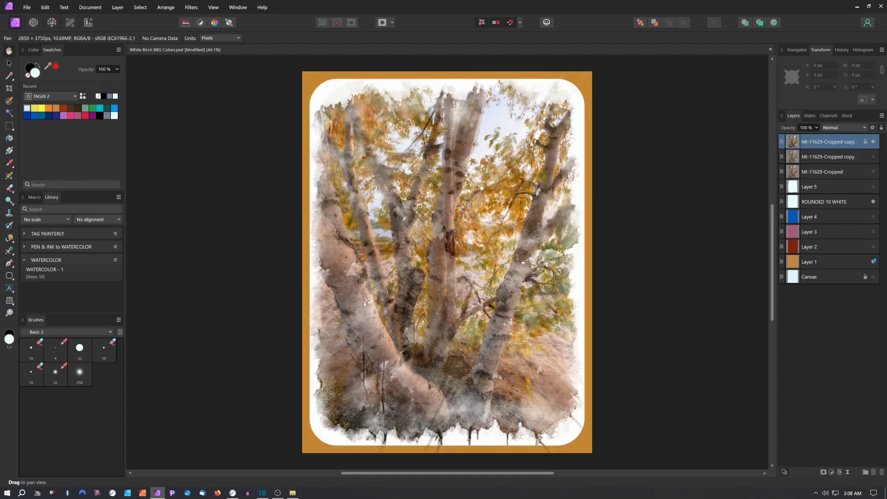
{"action": "left_click", "coordinate": [873, 201]}
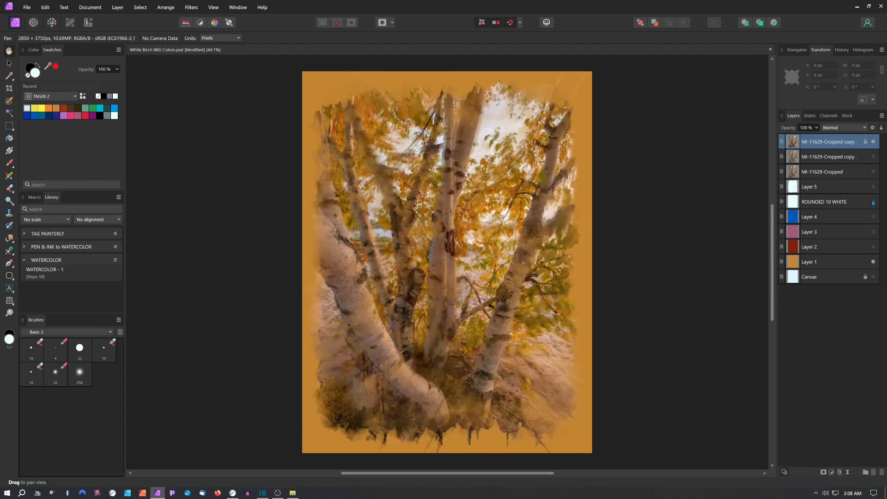
{"action": "left_click", "coordinate": [874, 186]}
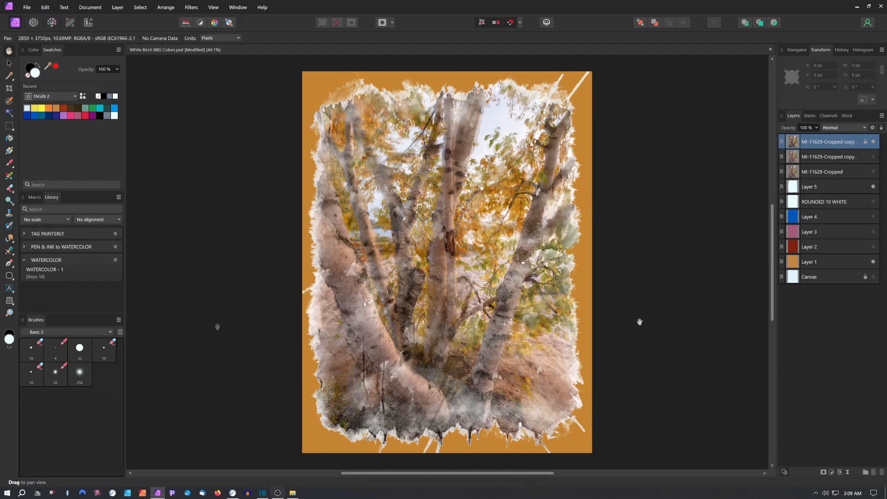
- Set up the Artistic Text tool with the Franklin Gothic Heavy font at 96 pt
{"action": "left_click", "coordinate": [9, 289]}
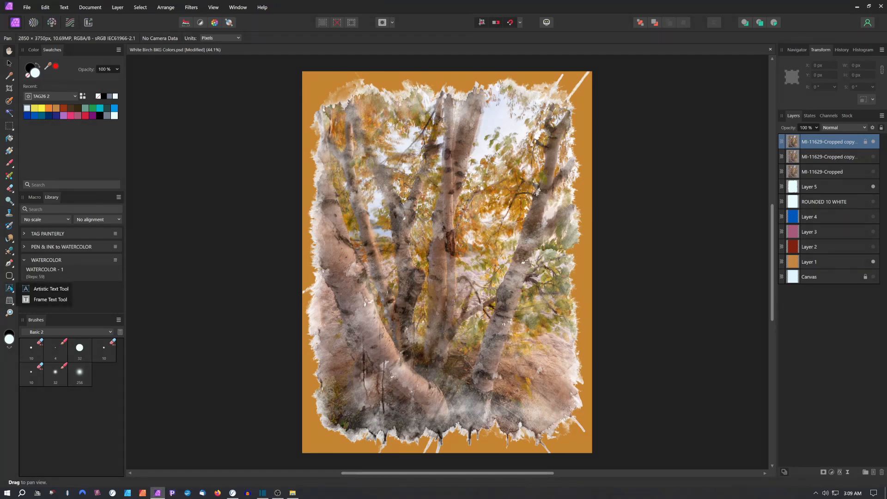
{"action": "left_click", "coordinate": [51, 291]}
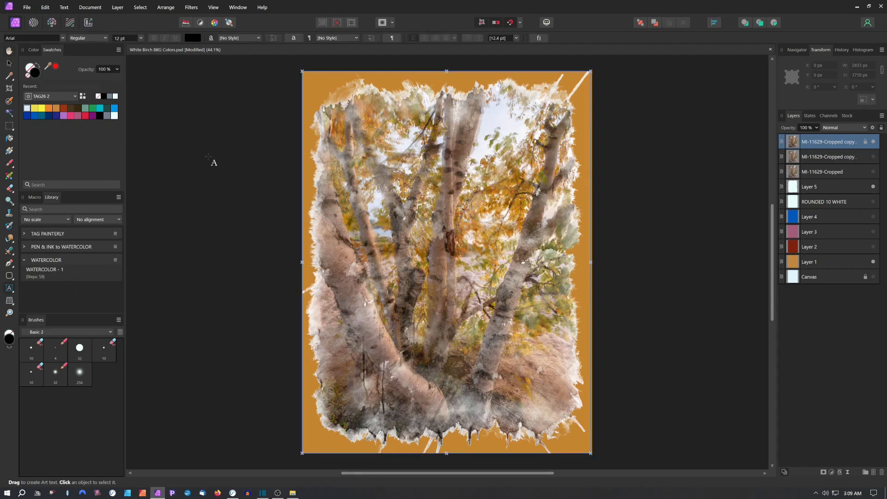
{"action": "left_click", "coordinate": [141, 38]}
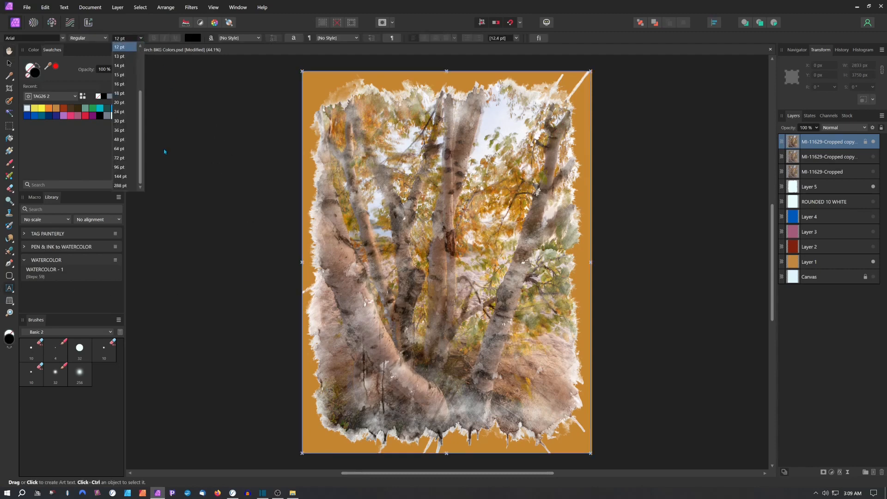
{"action": "left_click", "coordinate": [120, 166]}
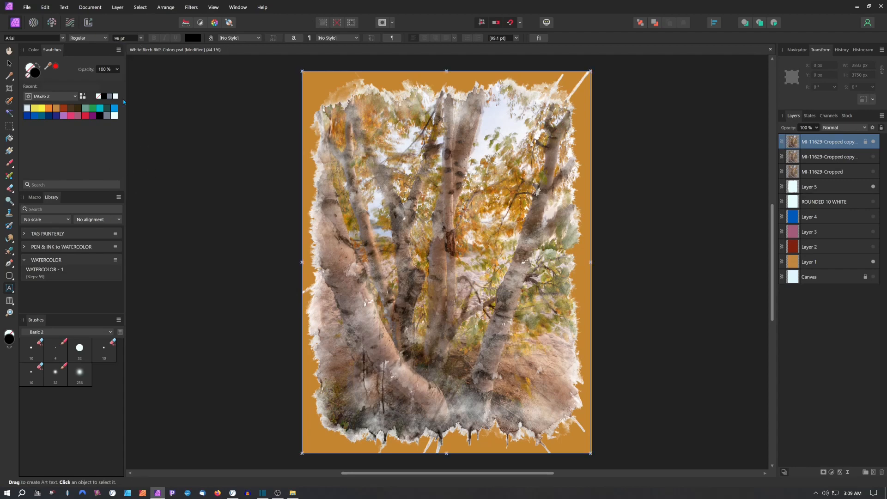
{"action": "left_click", "coordinate": [63, 38]}
{"action": "scroll", "coordinate": [171, 121], "scroll_direction": "down", "scroll_amount": 15}
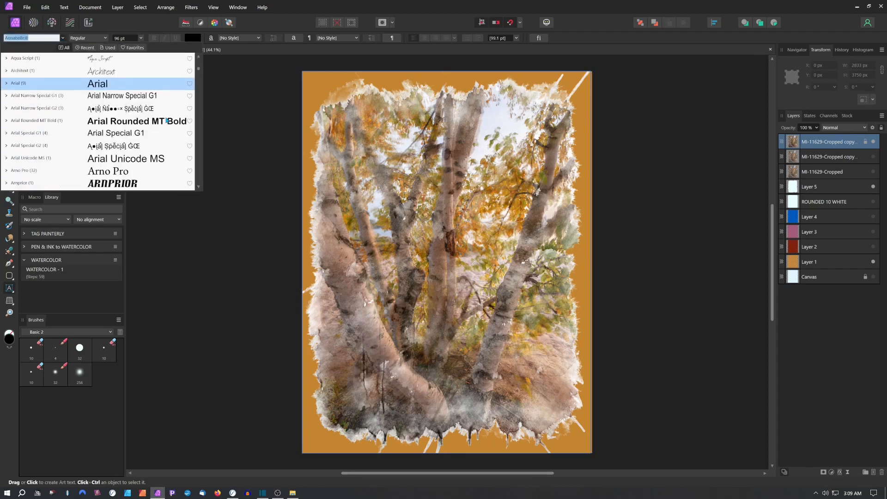
{"action": "scroll", "coordinate": [168, 120], "scroll_direction": "down", "scroll_amount": 15}
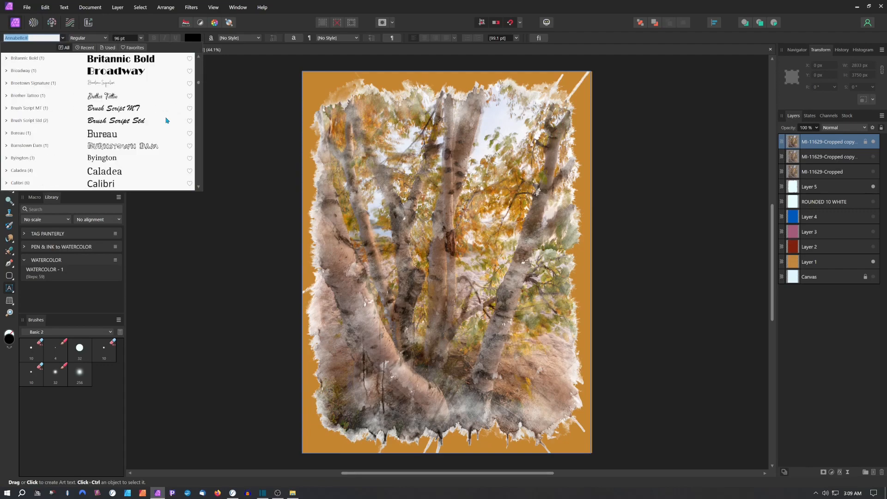
{"action": "scroll", "coordinate": [167, 121], "scroll_direction": "down", "scroll_amount": 20}
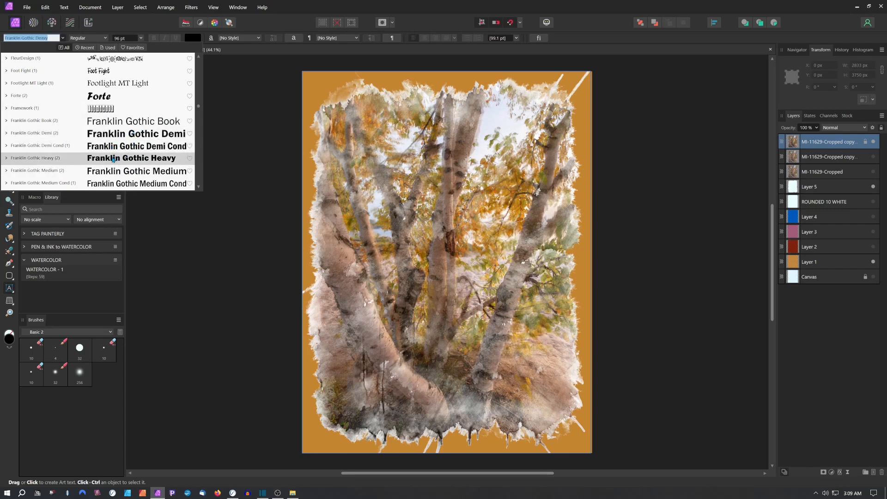
{"action": "left_click", "coordinate": [114, 158]}
- Add the artistic text "FALL COLOR" across the lower part of the birch artwork
{"action": "left_click_drag", "start_coordinate": [339, 368], "coordinate": [345, 325]}
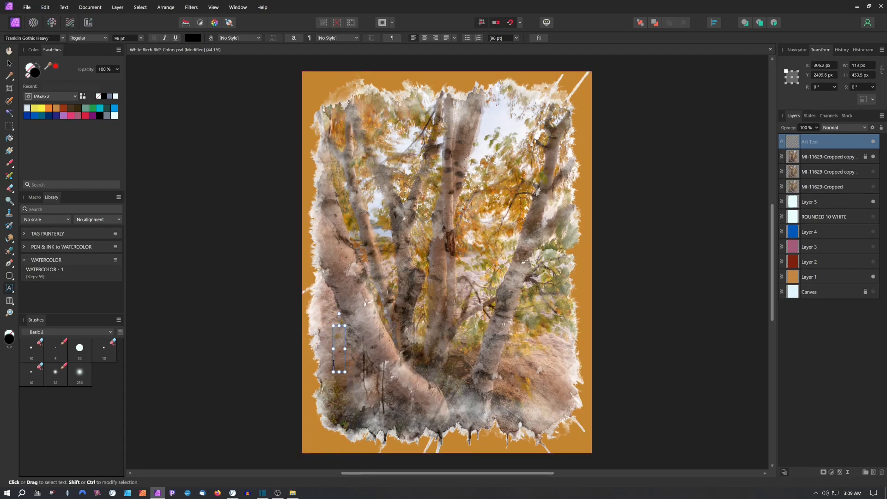
{"action": "type", "text": "FALL COLOR"}
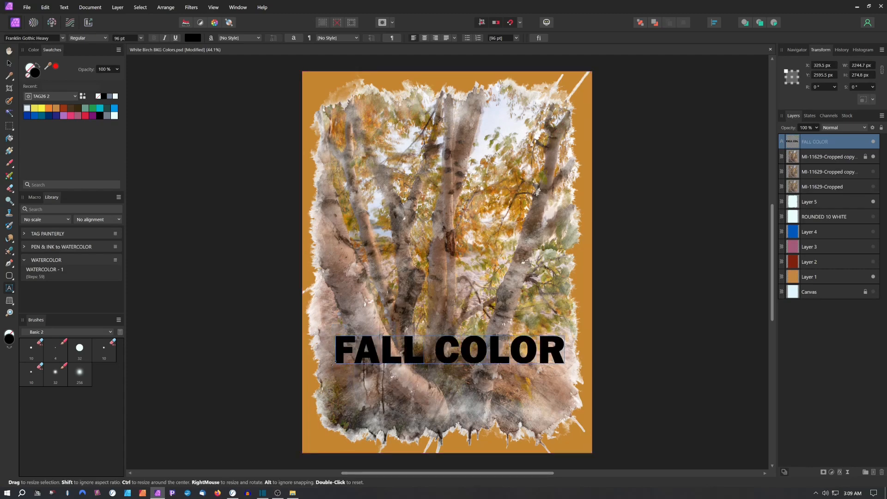
{"action": "key", "text": "Escape"}
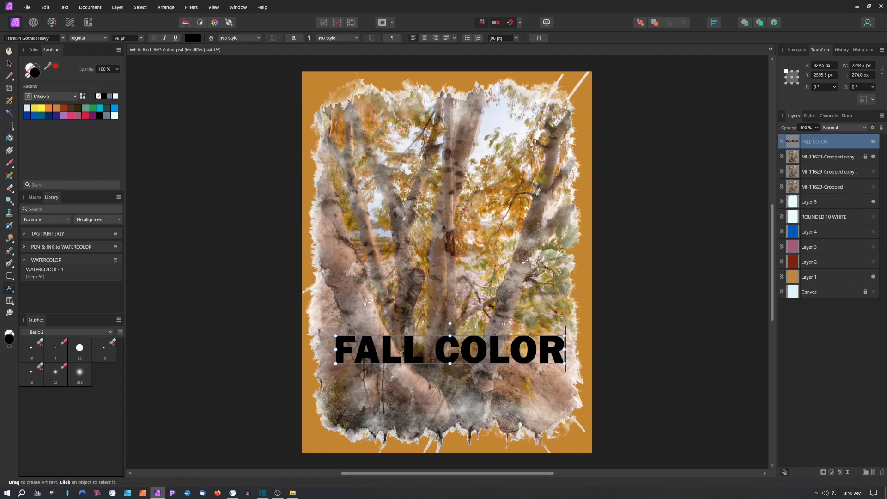
- Move the FALL COLOR text down toward the artwork's lower edge and center it horizontally on the page
{"action": "key", "text": "v"}
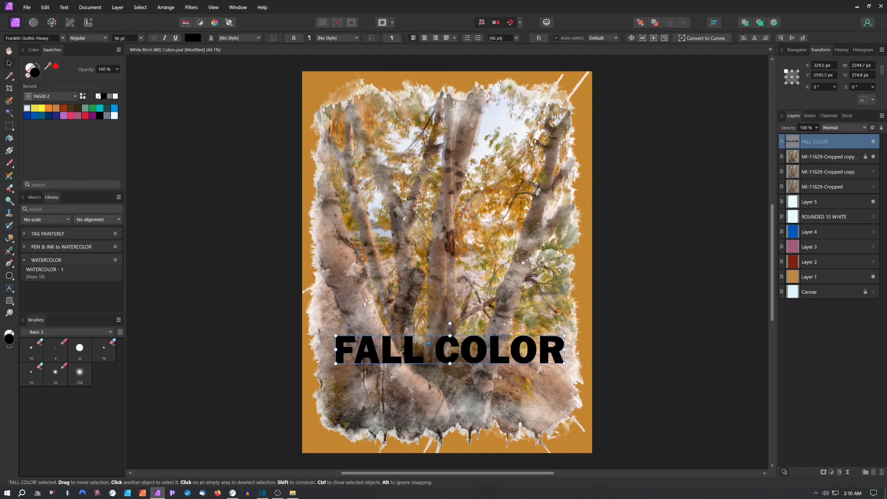
{"action": "left_click_drag", "start_coordinate": [442, 354], "coordinate": [442, 394]}
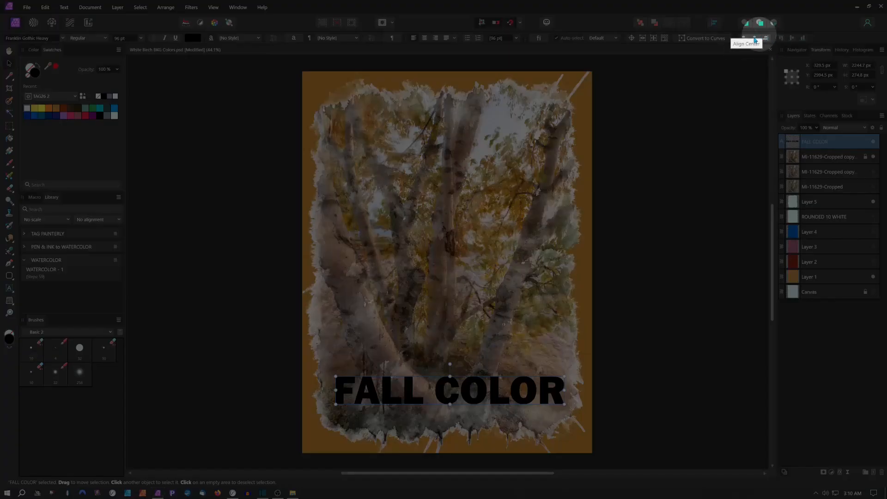
{"action": "left_click", "coordinate": [755, 40]}
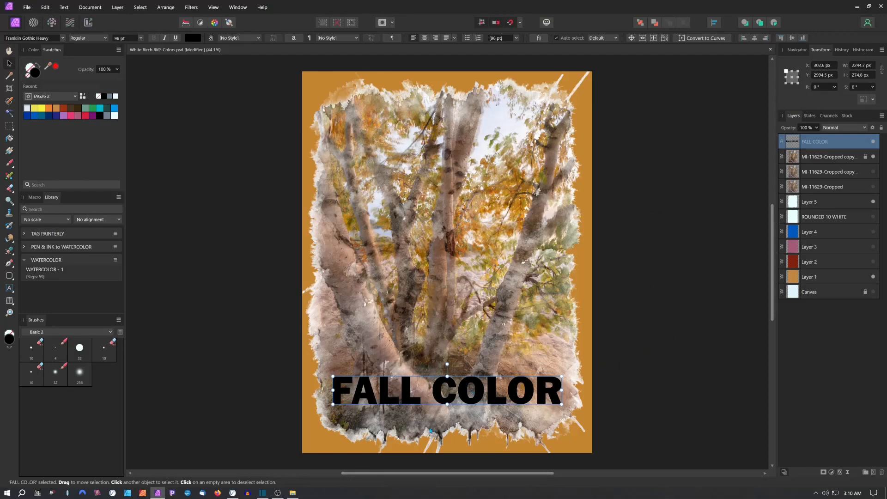
- Set the FALL COLOR text layer's blend mode to Soft Light
{"action": "scroll", "coordinate": [437, 446], "scroll_direction": "up", "scroll_amount": 5}
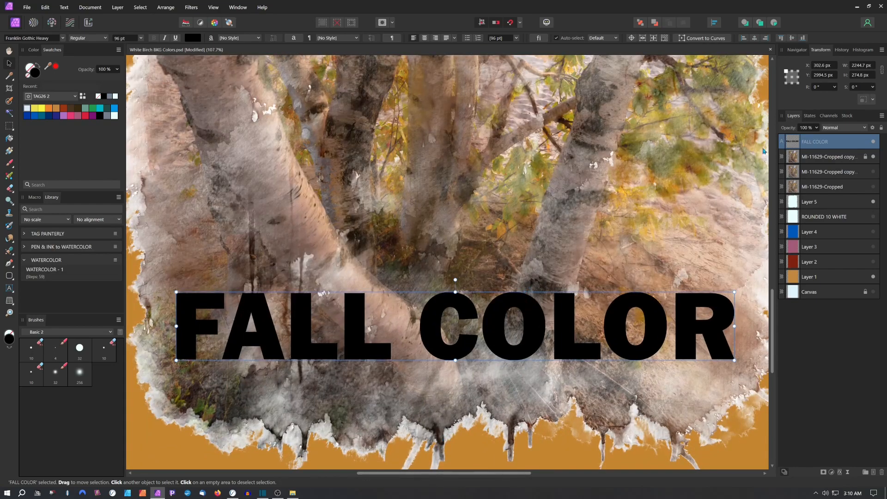
{"action": "left_click", "coordinate": [835, 128]}
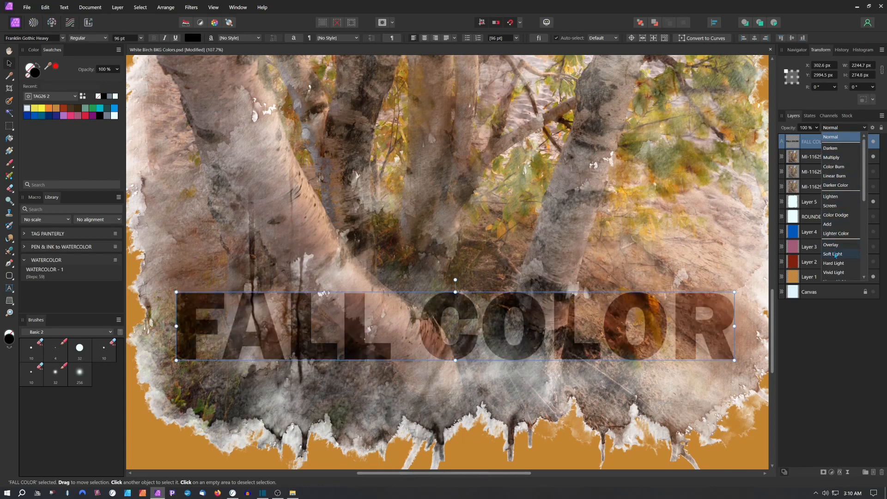
{"action": "left_click", "coordinate": [834, 254]}
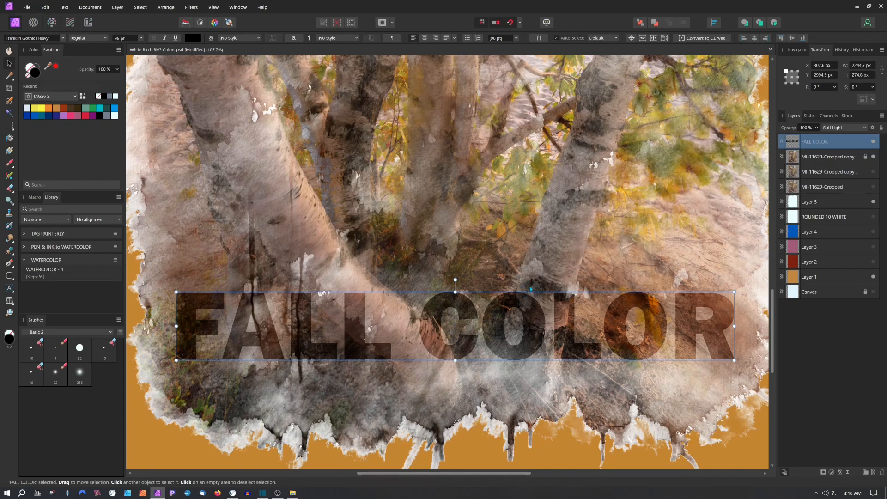
{"action": "key", "text": "ctrl+0"}
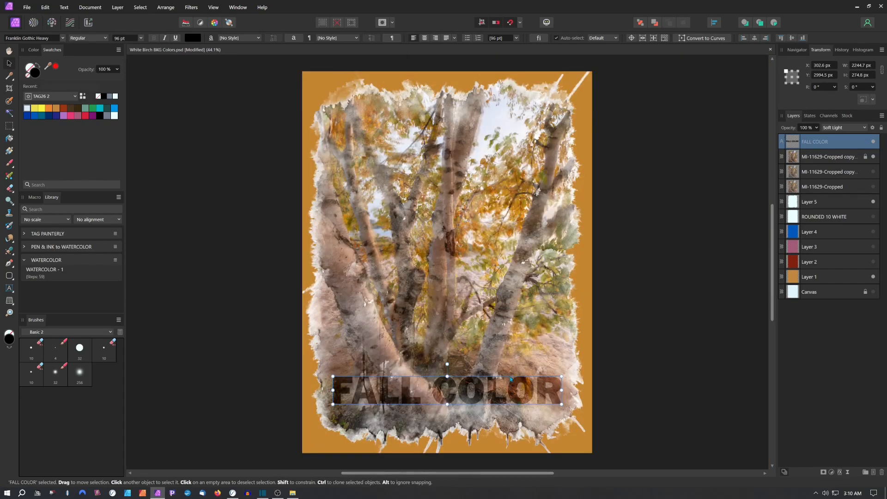
{"action": "scroll", "coordinate": [457, 419], "scroll_direction": "up", "scroll_amount": 3}
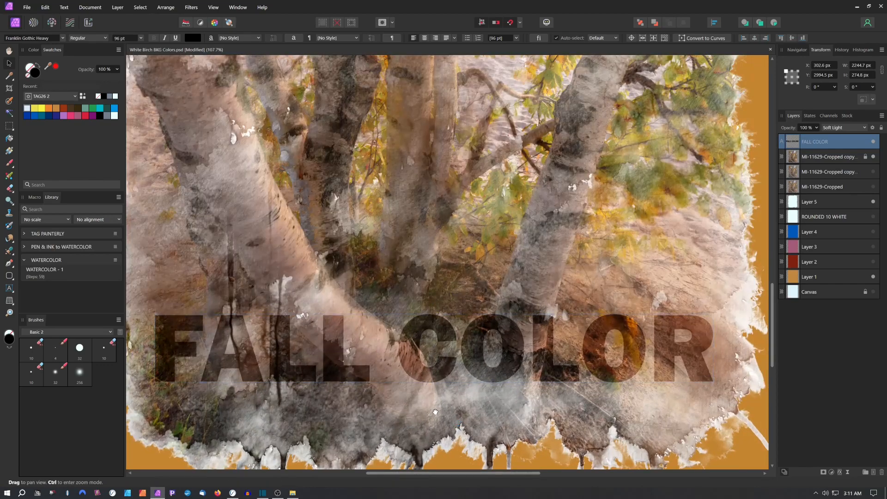
{"action": "scroll", "coordinate": [444, 411], "scroll_direction": "left", "scroll_amount": 2}
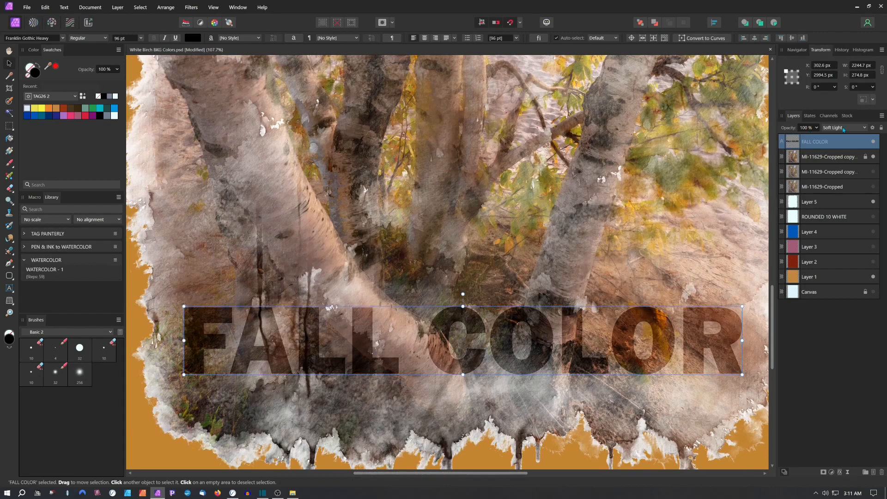
{"action": "left_click", "coordinate": [817, 128]}
{"action": "mouse_move", "coordinate": [817, 141]}
{"action": "left_mouse_down"}
{"action": "mouse_move", "coordinate": [800, 141]}
{"action": "mouse_move", "coordinate": [818, 140]}
{"action": "left_mouse_up"}
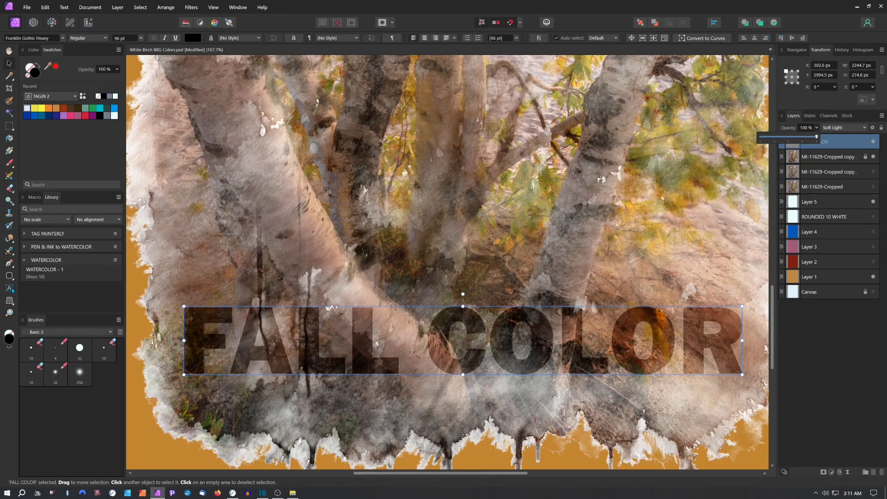
- Try the golden-orange swatch as the fill color of all the FALL COLOR text
{"action": "key", "text": "t"}
{"action": "left_click_drag", "start_coordinate": [187, 339], "coordinate": [719, 322]}
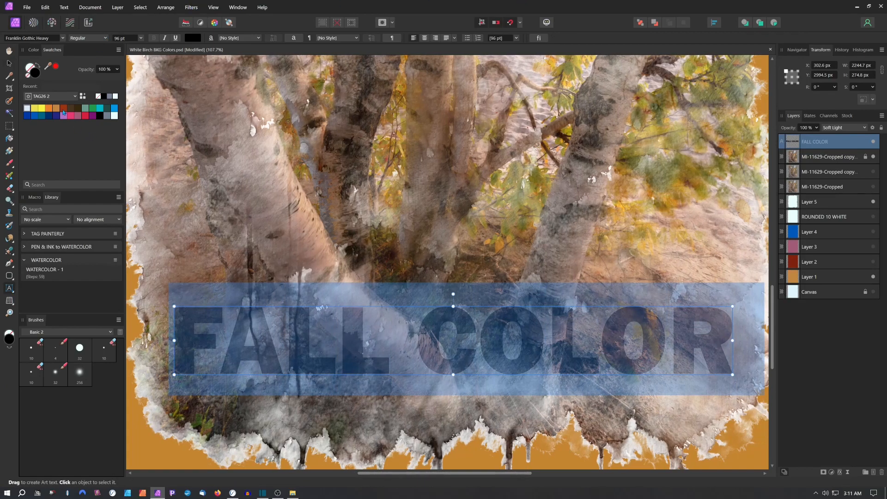
{"action": "left_click", "coordinate": [56, 108]}
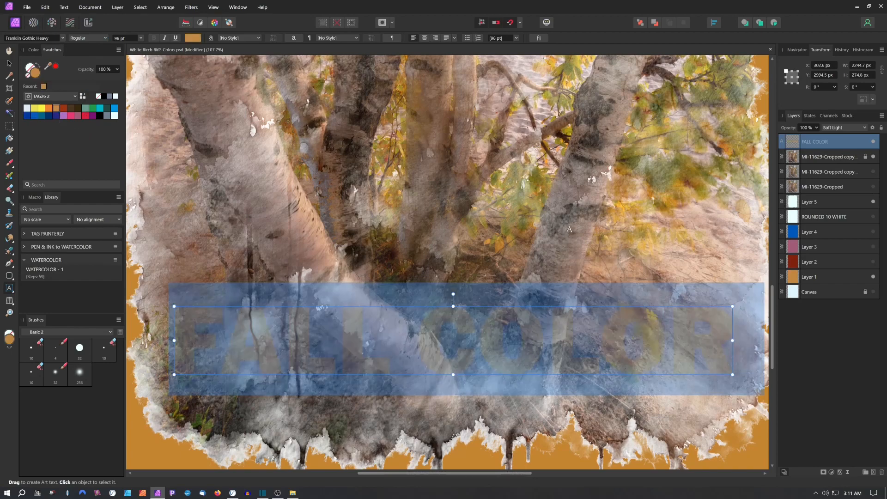
{"action": "left_click", "coordinate": [570, 229]}
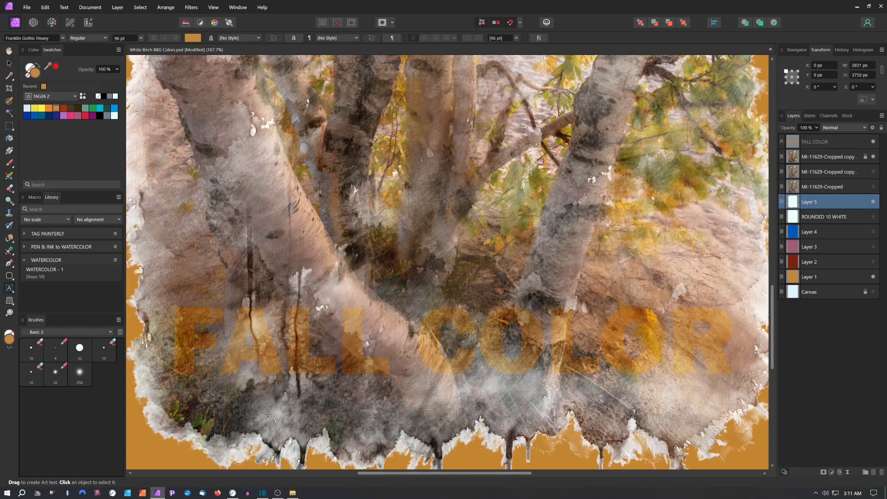
- Try a dark blue swatch as the fill color of all the FALL COLOR text
{"action": "left_click_drag", "start_coordinate": [728, 346], "coordinate": [172, 347]}
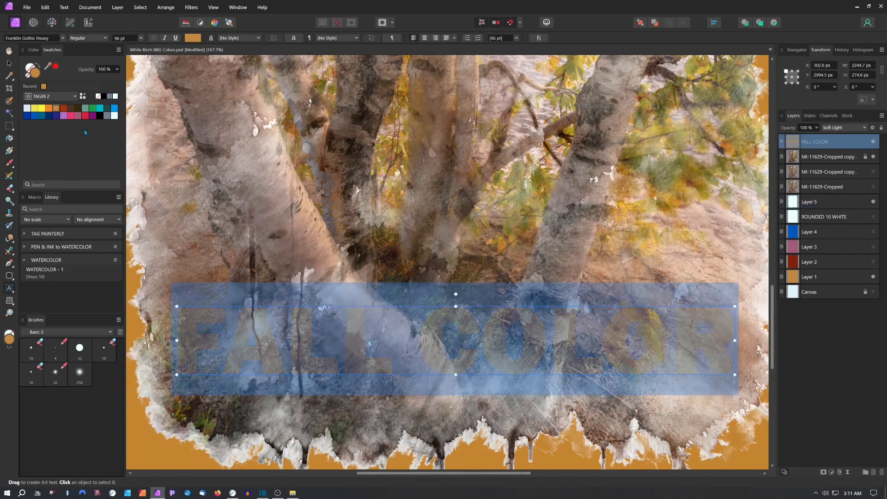
{"action": "left_click", "coordinate": [56, 116]}
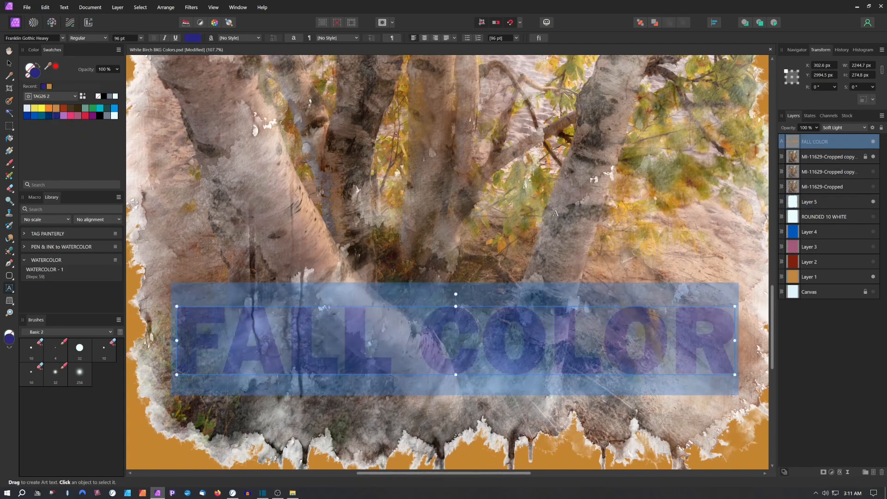
{"action": "left_click", "coordinate": [594, 318]}
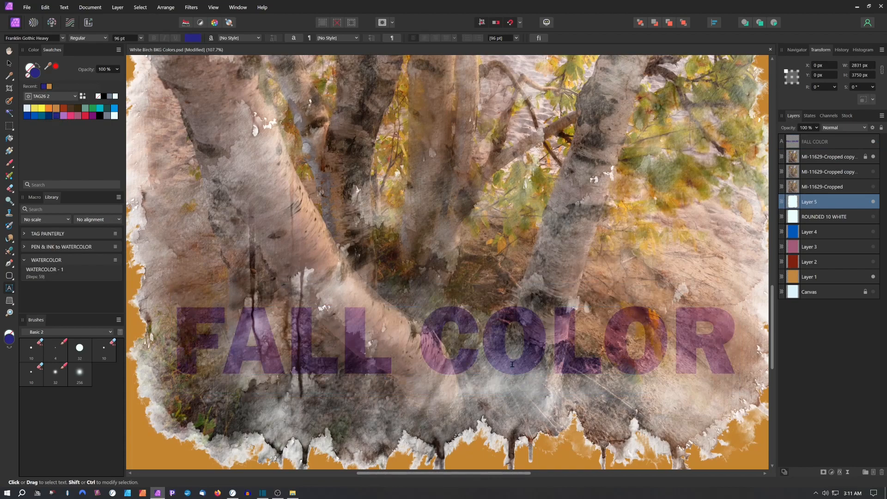
- Try white as the fill color of the FALL COLOR text and check it against the whole artwork
{"action": "left_click_drag", "start_coordinate": [729, 341], "coordinate": [162, 341]}
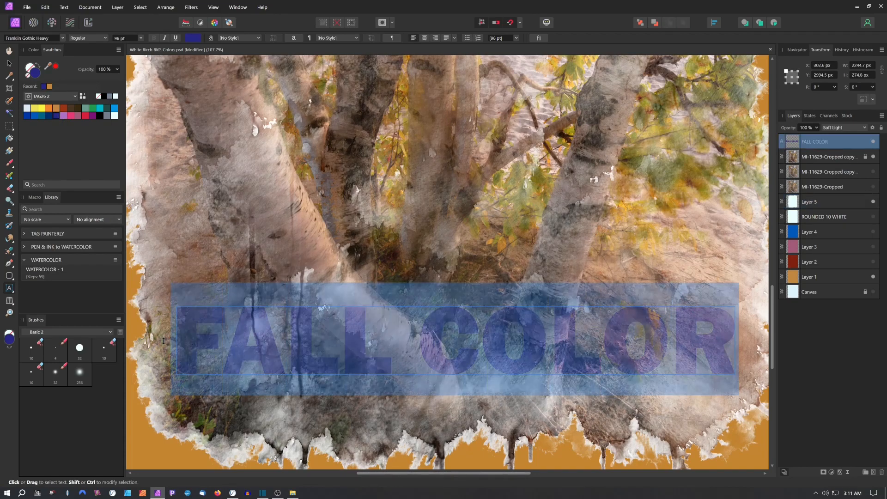
{"action": "left_click", "coordinate": [114, 116]}
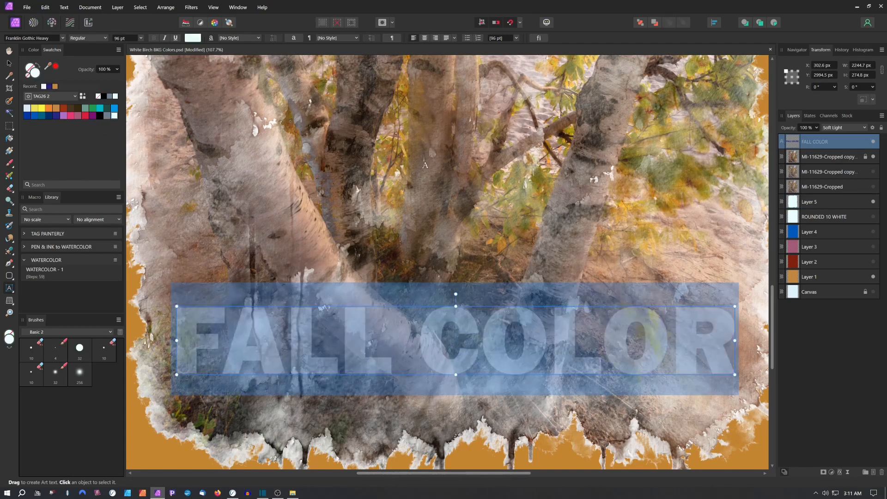
{"action": "left_click", "coordinate": [426, 165]}
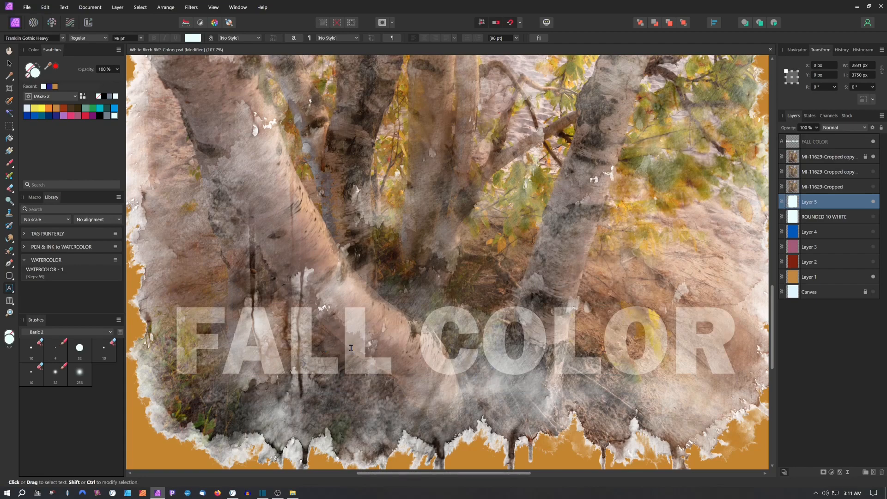
{"action": "key", "text": "ctrl+0"}
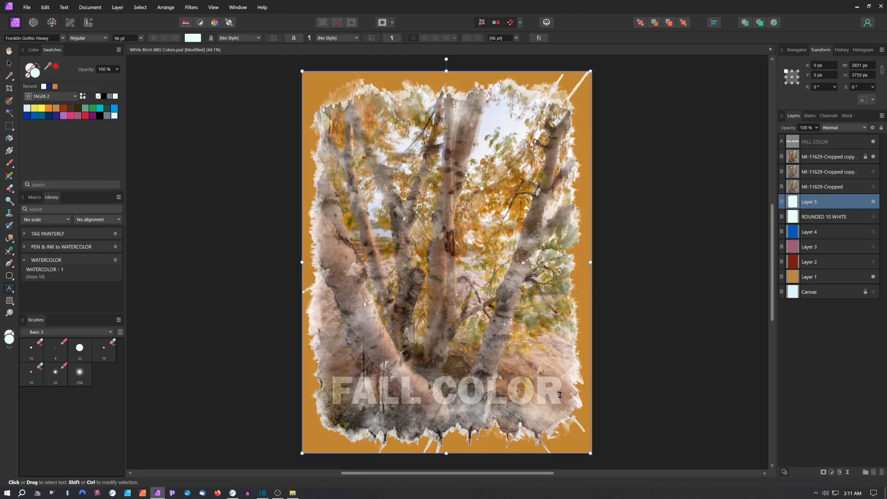
- Set the fill color of the whole FALL COLOR text back to black
{"action": "left_click_drag", "start_coordinate": [560, 393], "coordinate": [332, 393]}
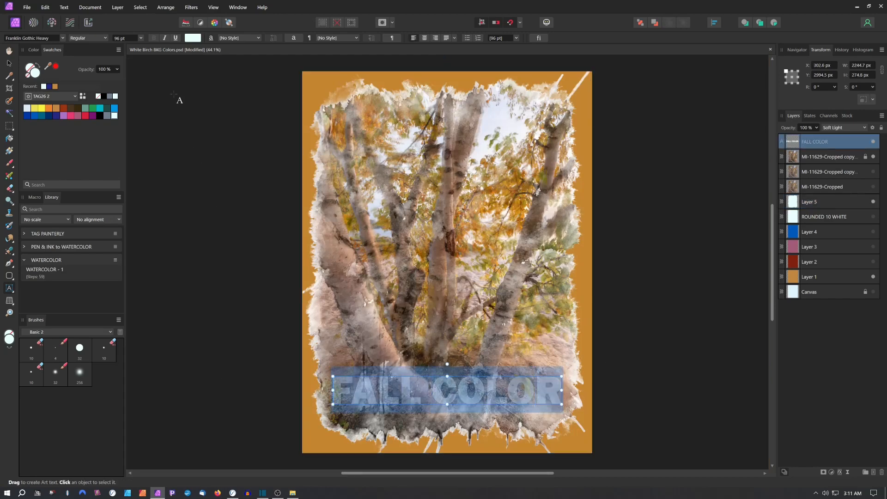
{"action": "left_click", "coordinate": [99, 116]}
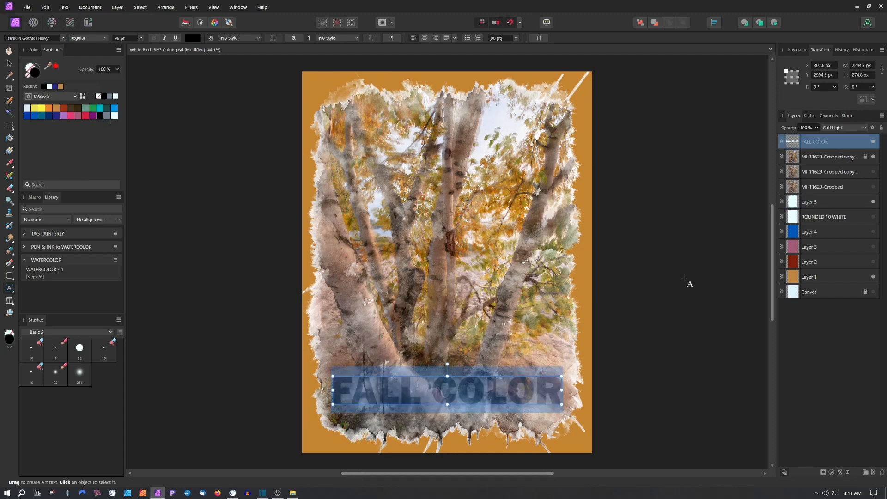
{"action": "left_click", "coordinate": [676, 299]}
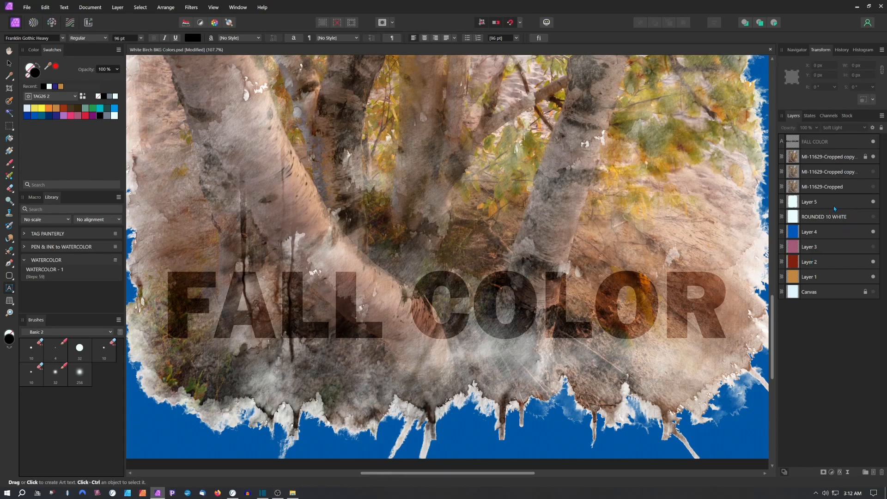
- Try the ROUNDED 10 WHITE layer as the backing in place of Layer 5, and restore the Layer 5 backing
{"action": "left_click", "coordinate": [875, 202]}
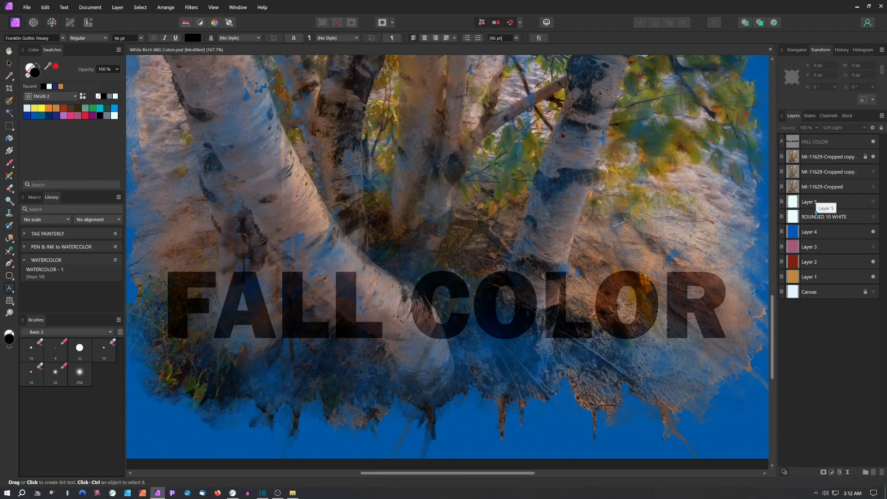
{"action": "key", "text": "ctrl+0"}
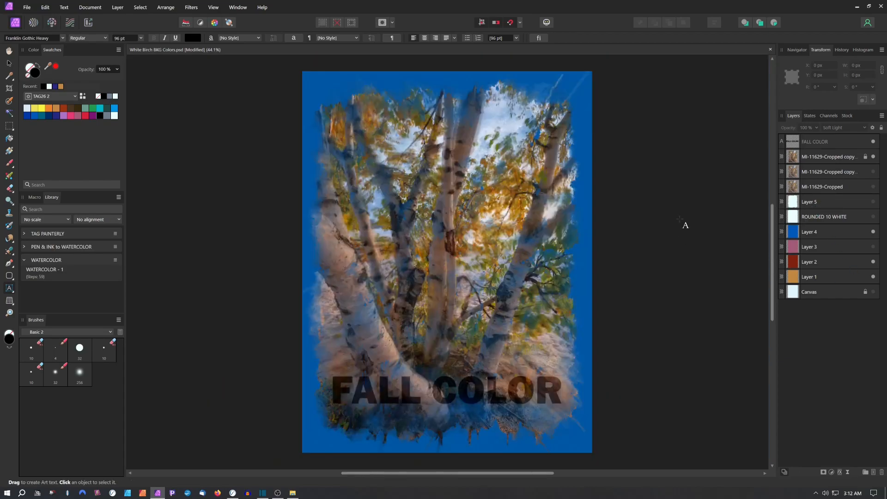
{"action": "left_click", "coordinate": [874, 217]}
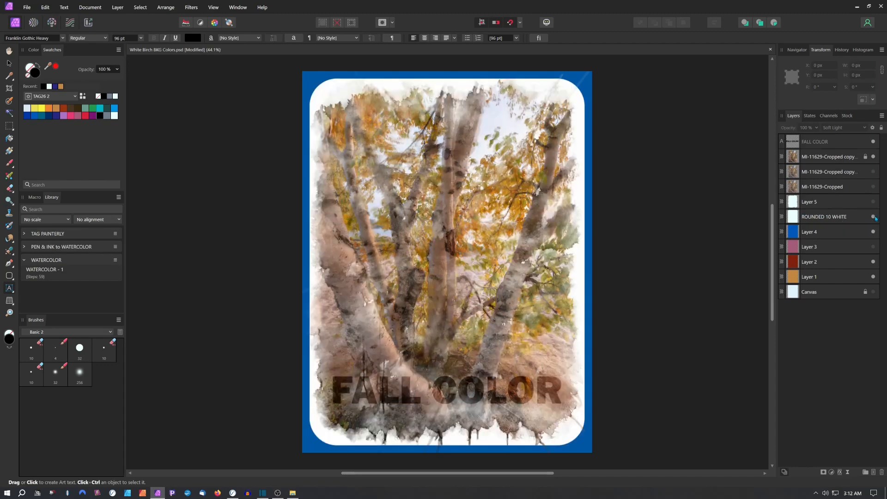
{"action": "left_click", "coordinate": [874, 217]}
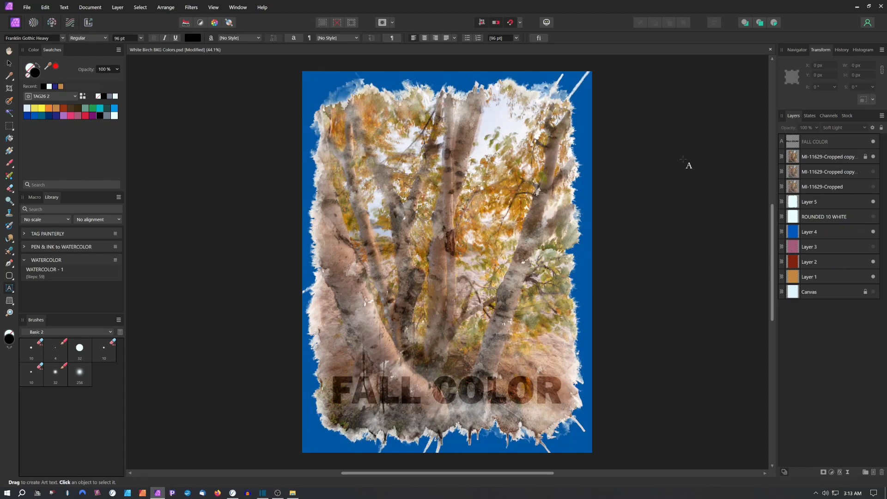
- Hide the colored backgrounds Layer 4, Layer 2 and Layer 1, and show the Canvas layer behind the artwork
{"action": "left_click", "coordinate": [873, 232]}
{"action": "left_click", "coordinate": [873, 262]}
{"action": "left_click", "coordinate": [873, 277]}
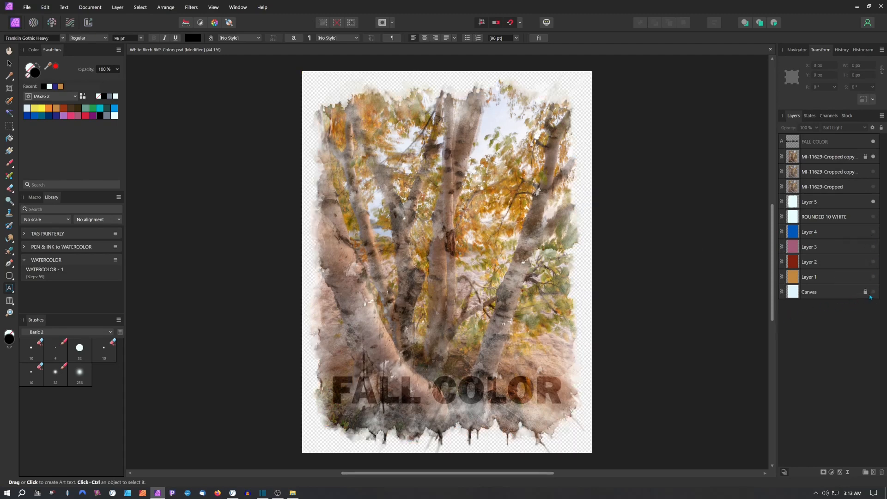
{"action": "left_click", "coordinate": [873, 292]}
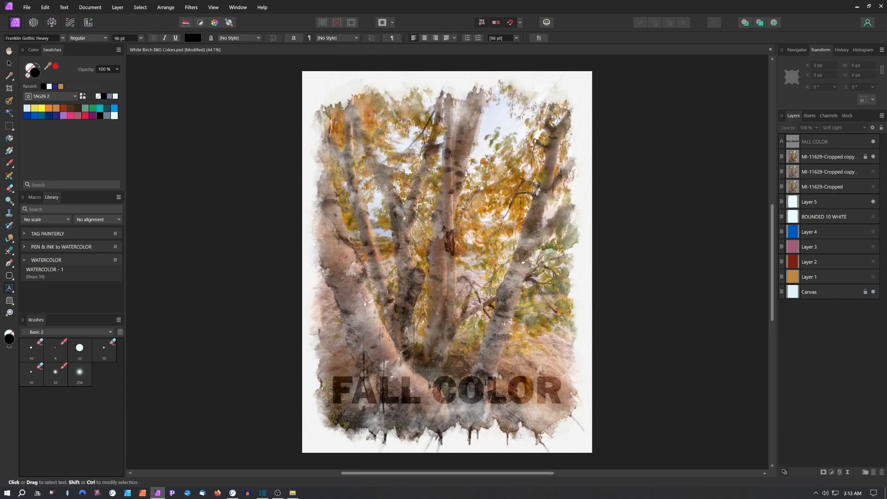